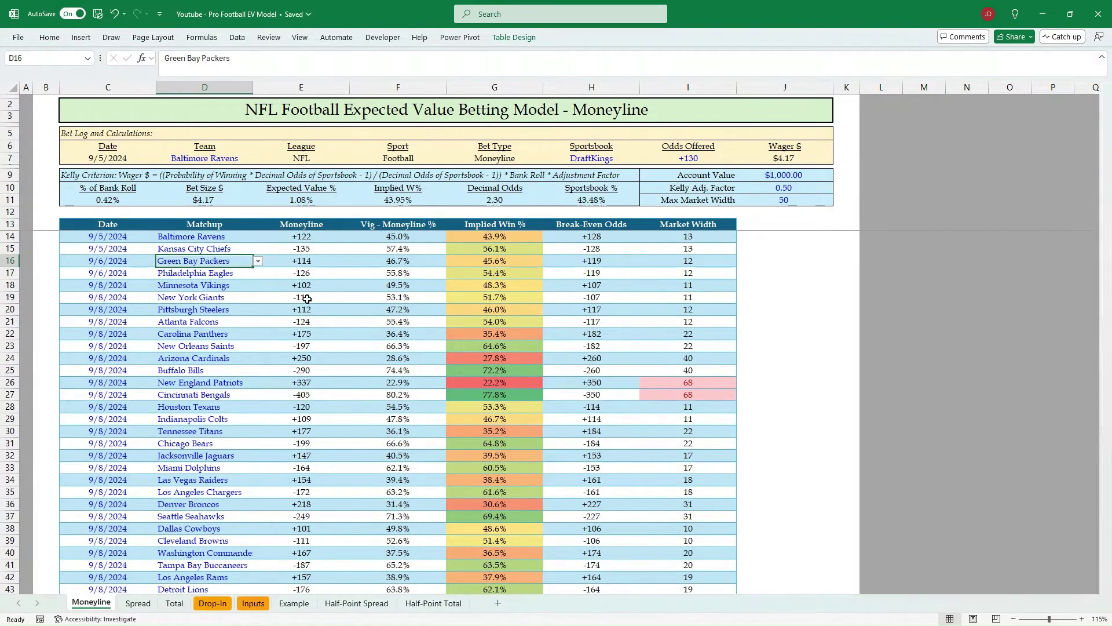
Step from the Moneyline tab to Spread, then on to the Total sheet with Ctrl+PageDown.
key("ctrl+Page_Down")
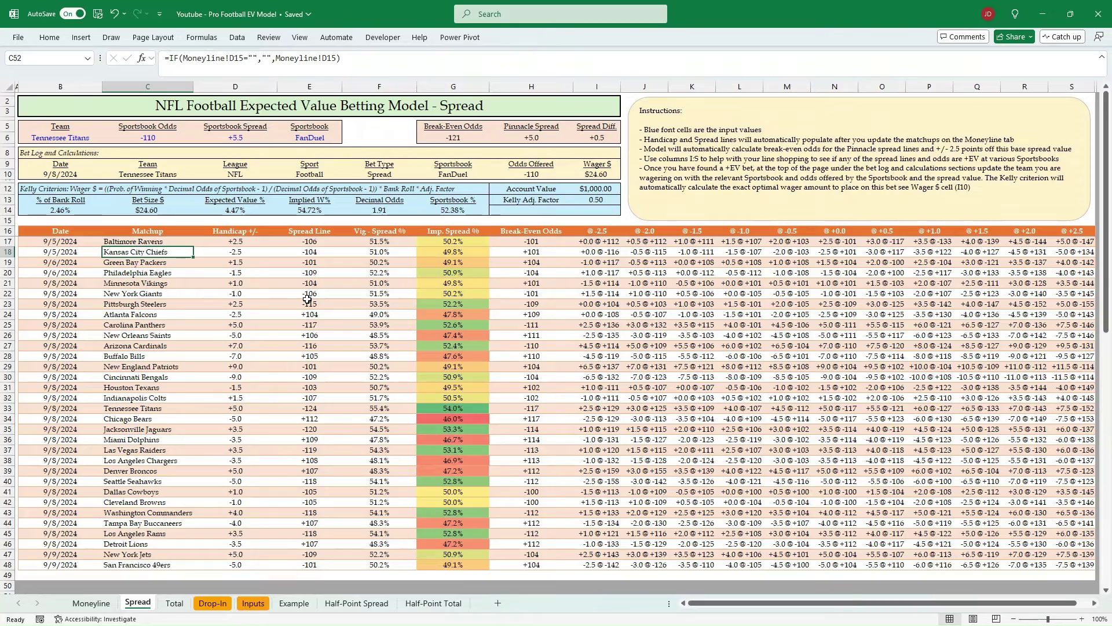
scroll(307, 298, "down", 2)
scroll(307, 299, "up", 2)
key("ctrl+Page_Down")
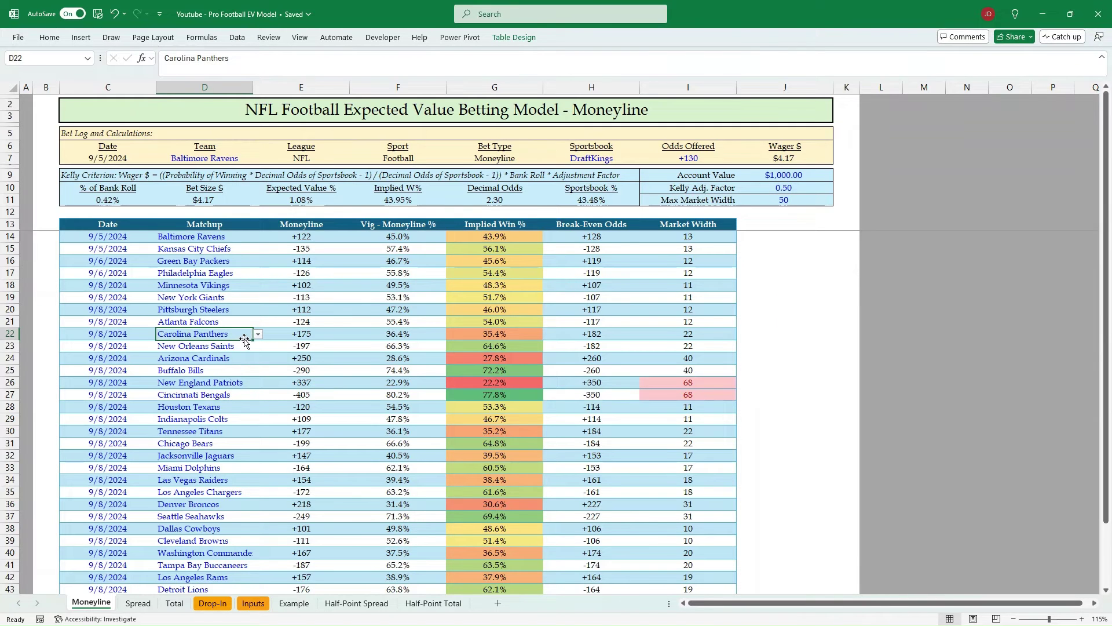
Inspect the IFERROR/INDEX formula pulling Moneyline odds from the Drop-In sheet in D15 and E14.
left_click(241, 250)
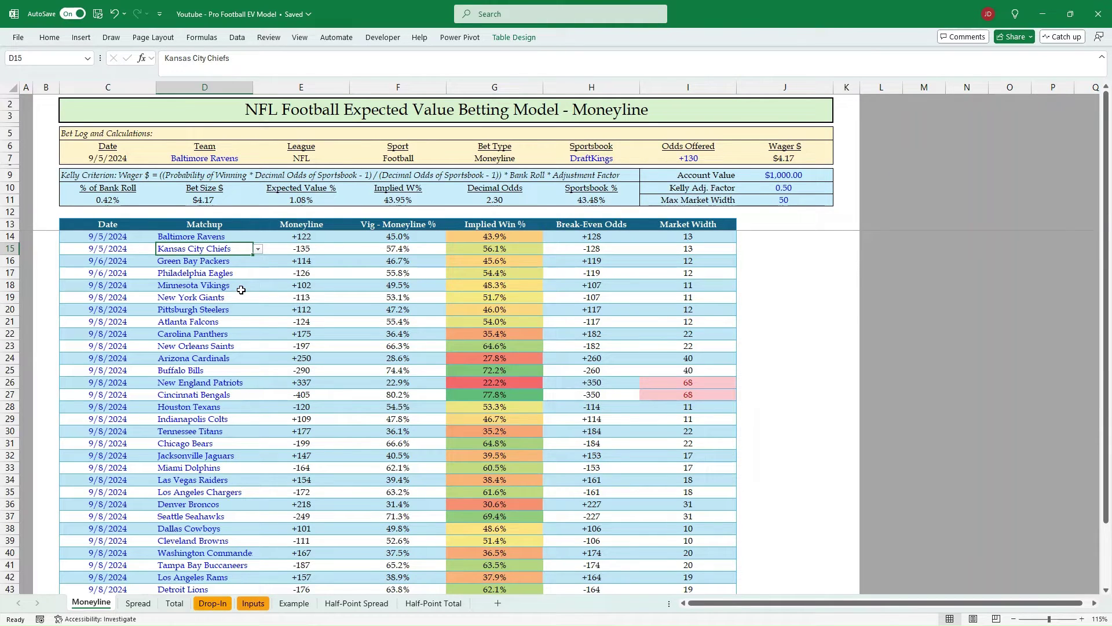
left_click(245, 290)
left_click(287, 259)
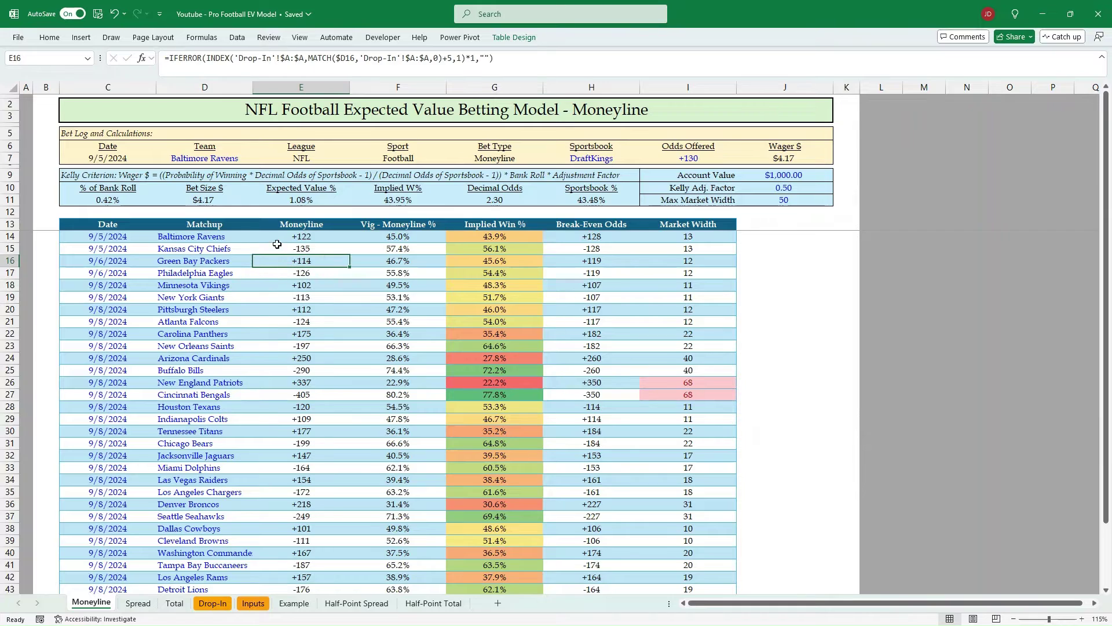
left_click(279, 239)
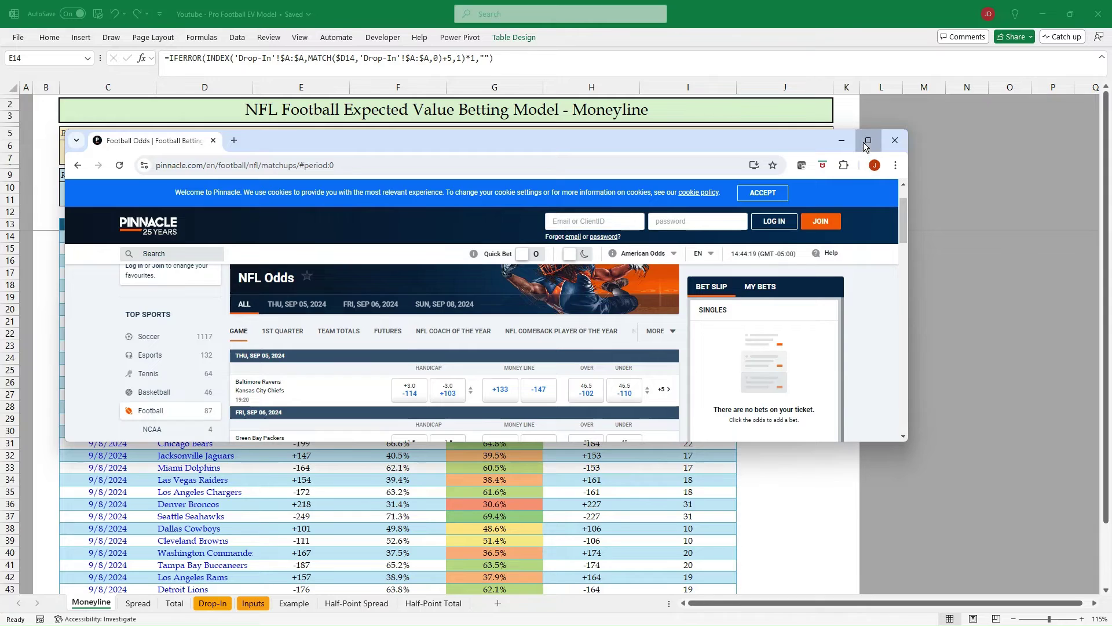
Maximize the Pinnacle odds page, select every listed NFL game with its odds, and return to Excel.
left_click(868, 140)
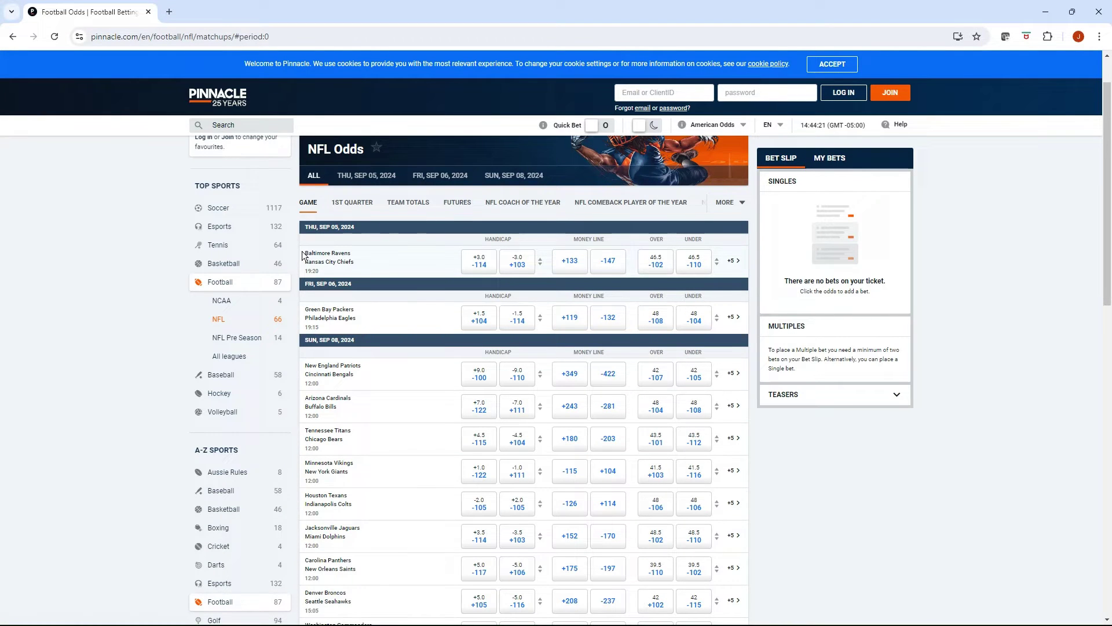
left_click_drag(307, 256, 732, 492)
scroll(541, 397, "down", 3)
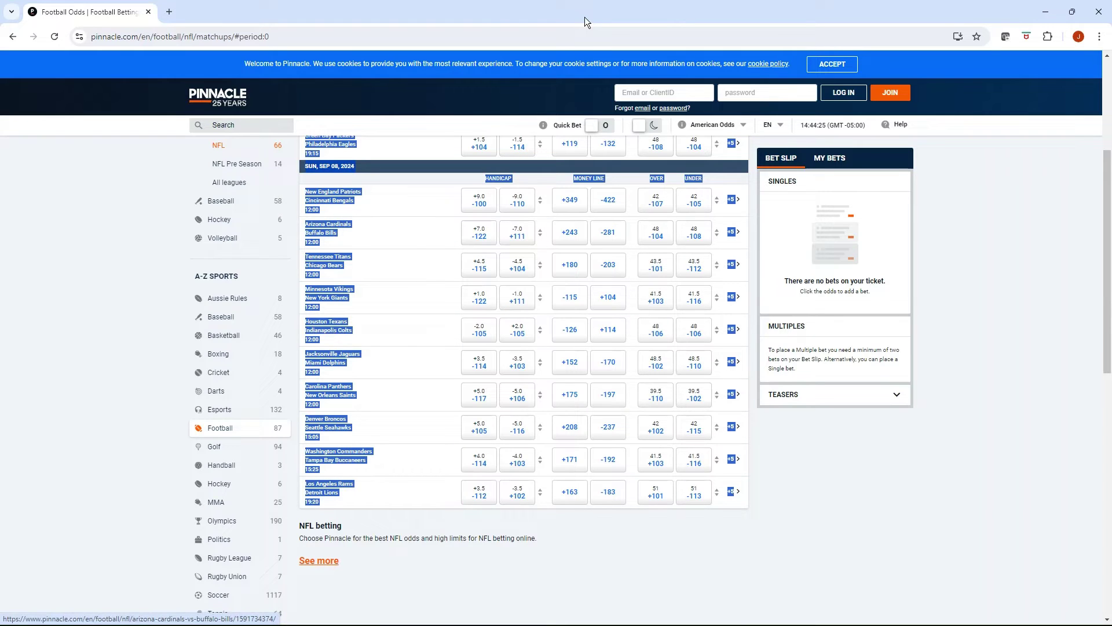
key("alt+Tab")
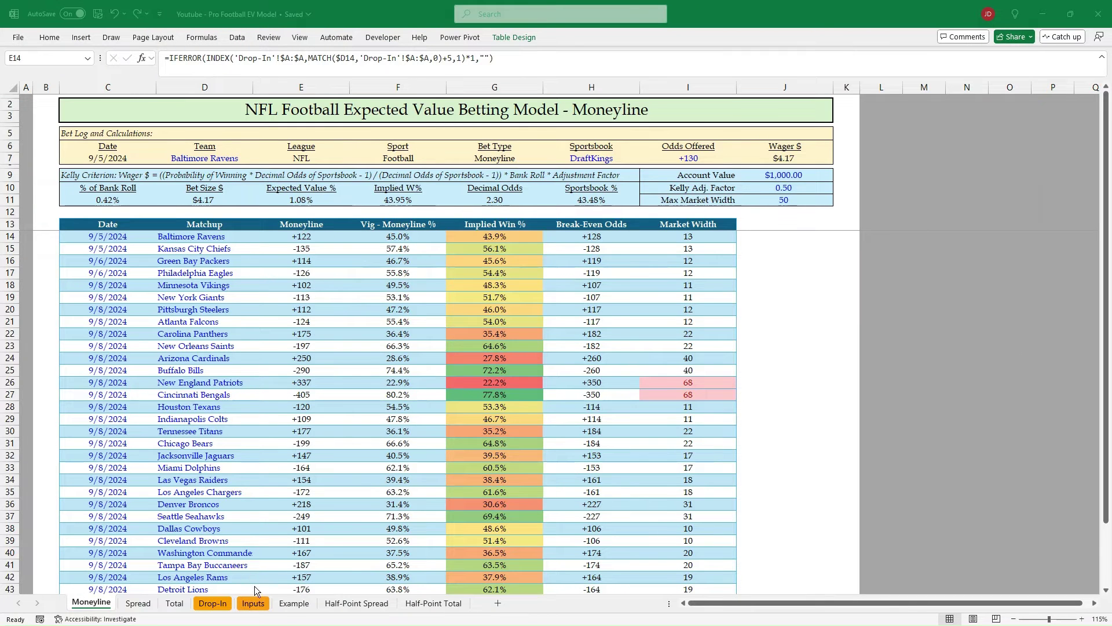
Paste the Pinnacle odds into Drop-In column A with Match Destination Formatting and check the spreads in A4–A5.
left_click(257, 607)
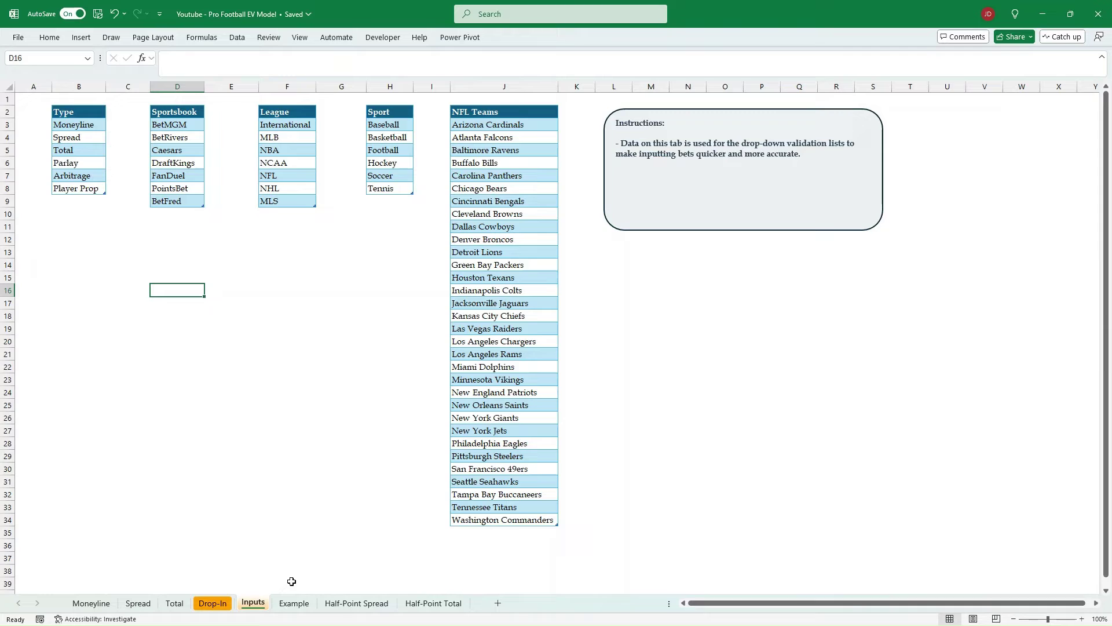
left_click(212, 604)
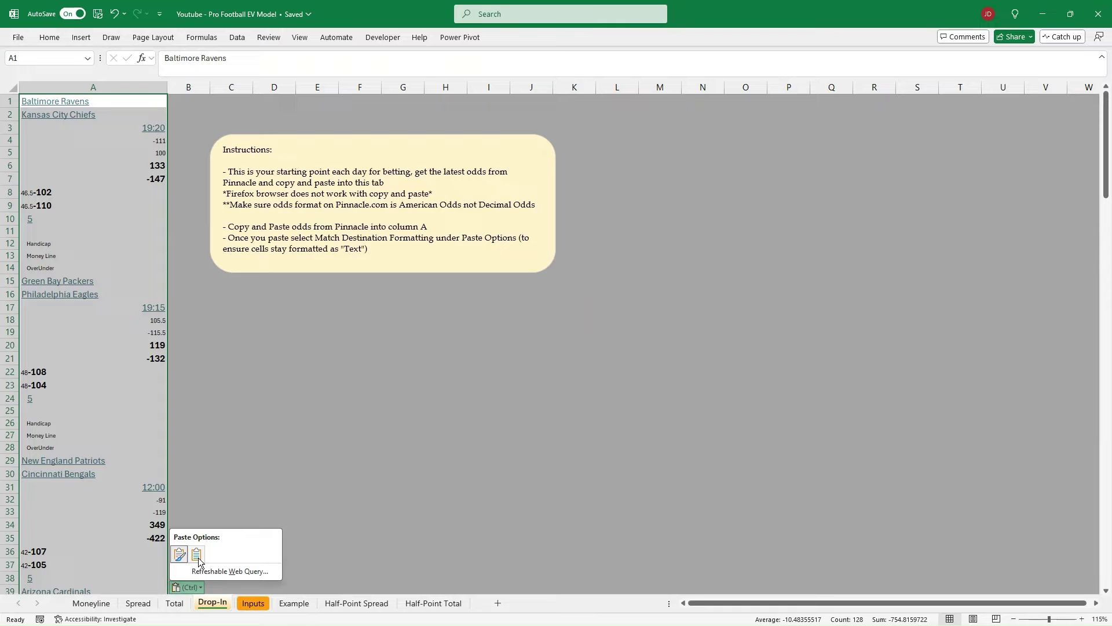
left_click(197, 555)
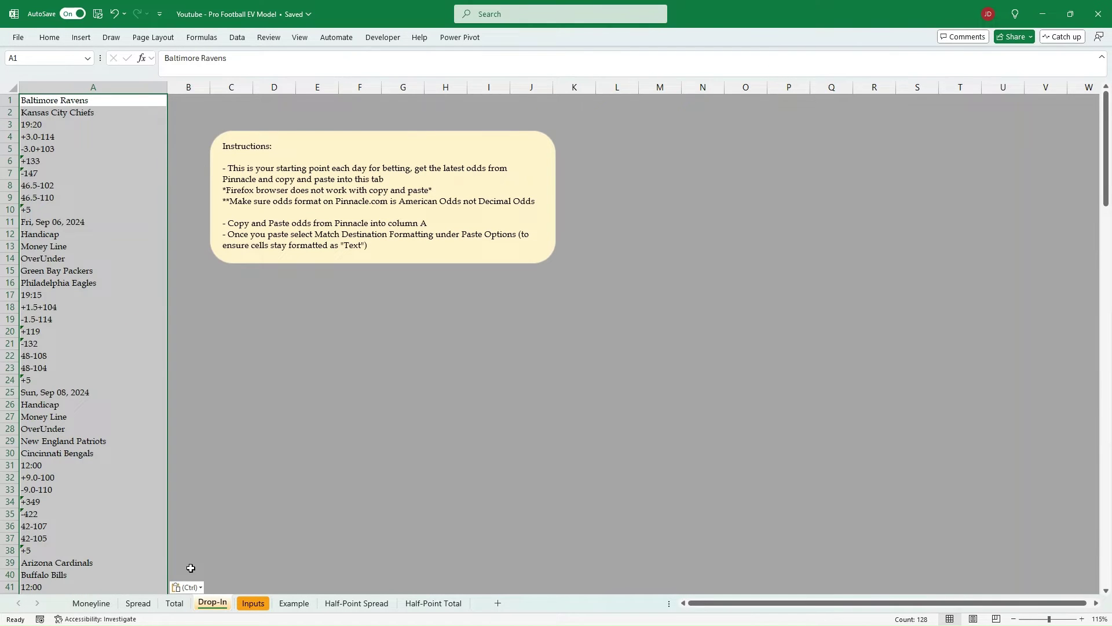
left_click(130, 156)
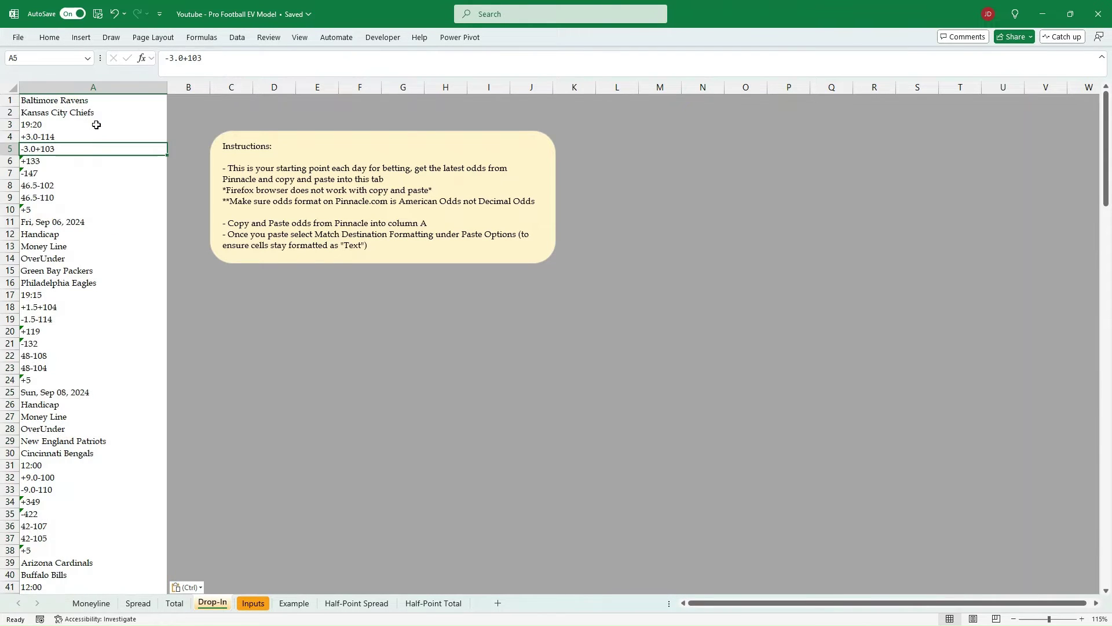
left_click(53, 135)
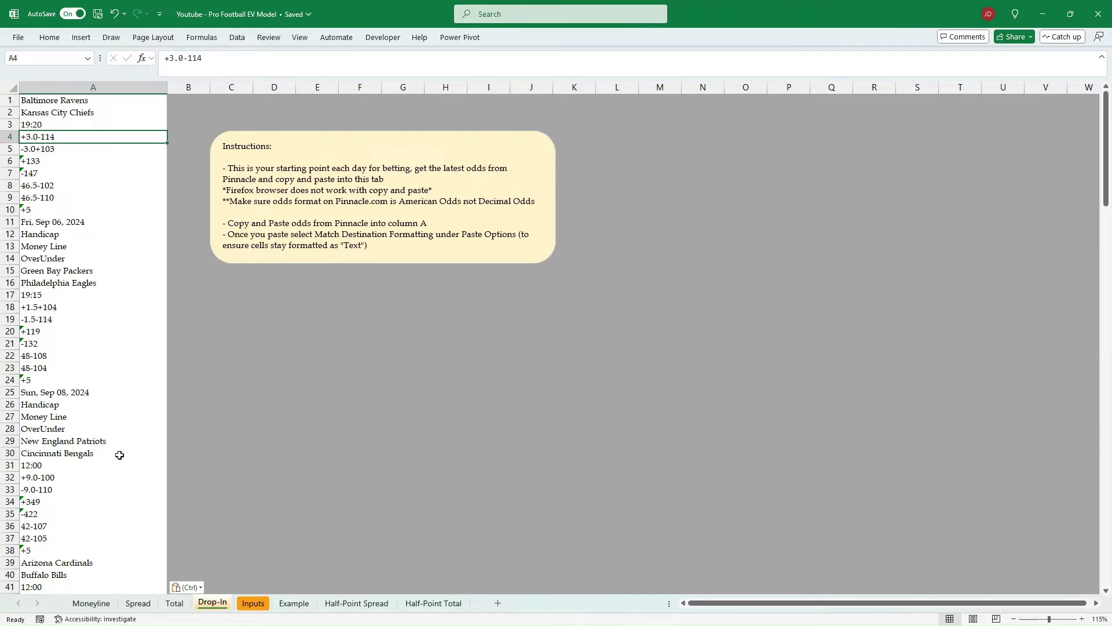
left_click(91, 604)
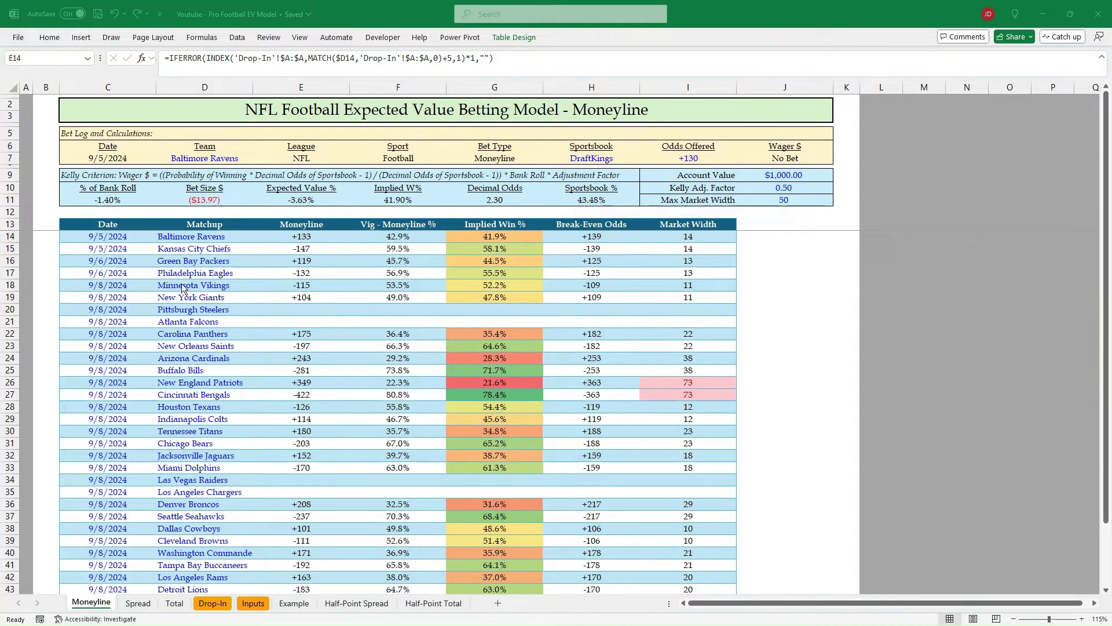
Clear all team names from the Moneyline Matchup column, starting at D14.
left_click(224, 237)
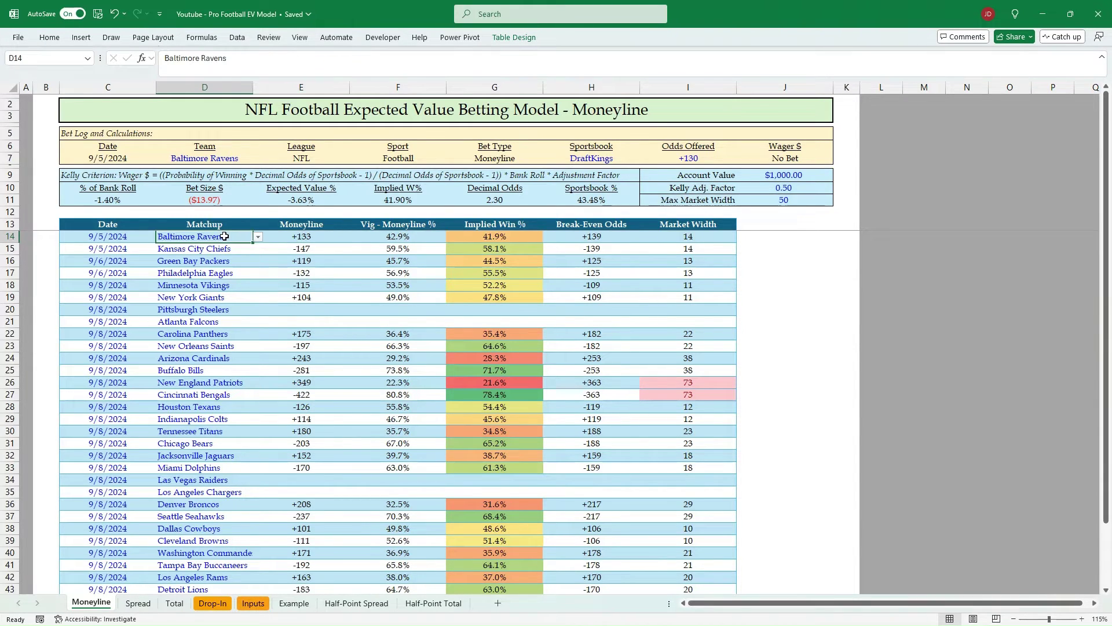
scroll(224, 235, "down", 1)
key("ctrl+shift+Down")
key("Delete")
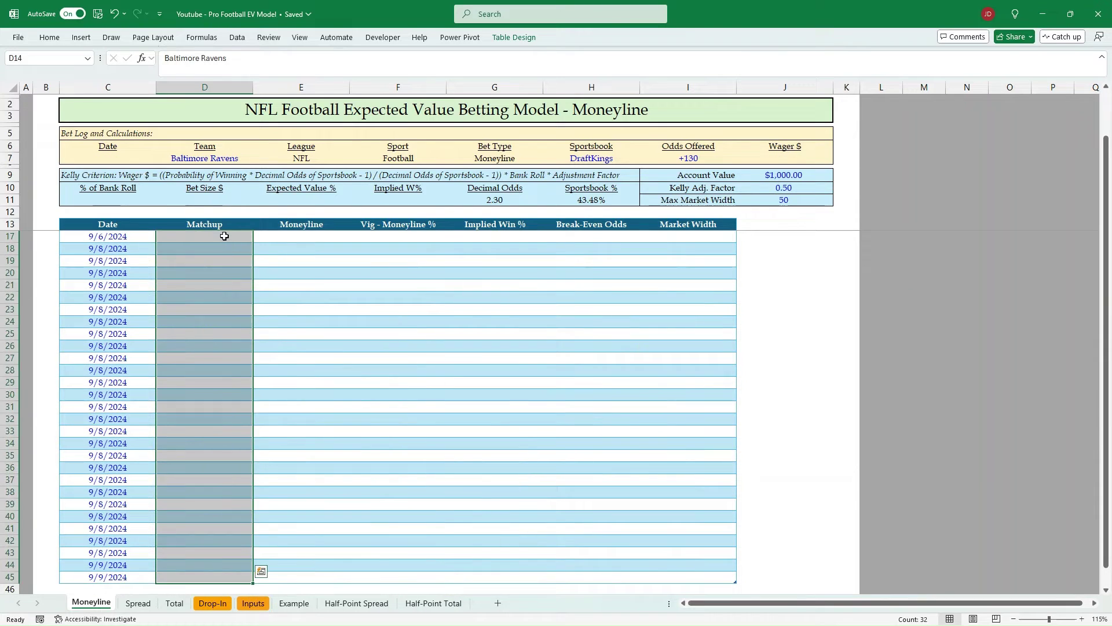
scroll(225, 236, "up", 1)
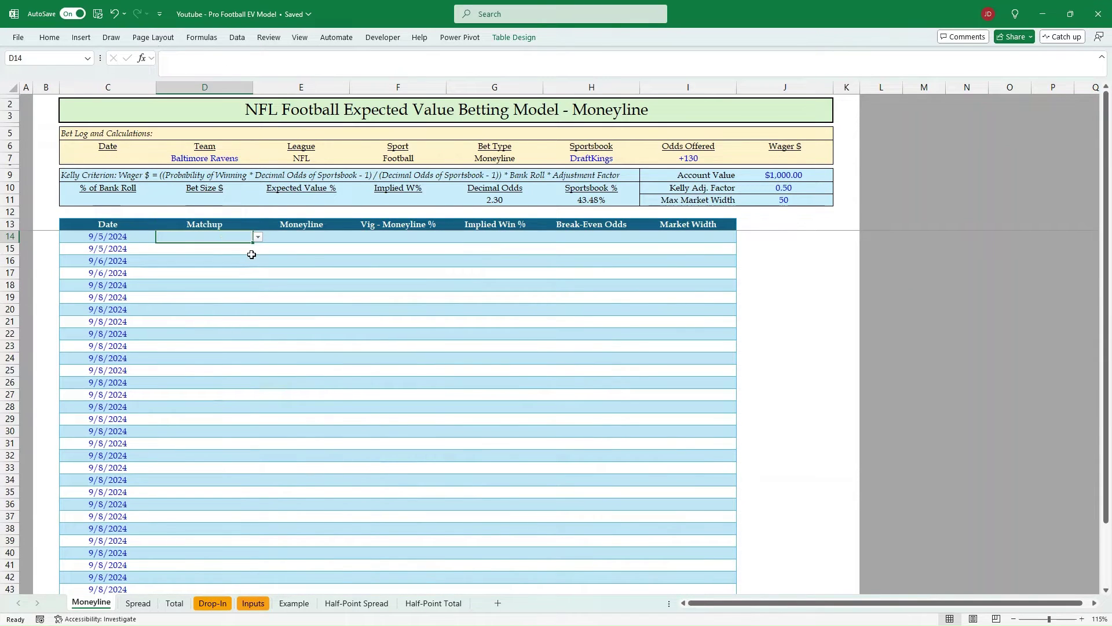
left_click(224, 298)
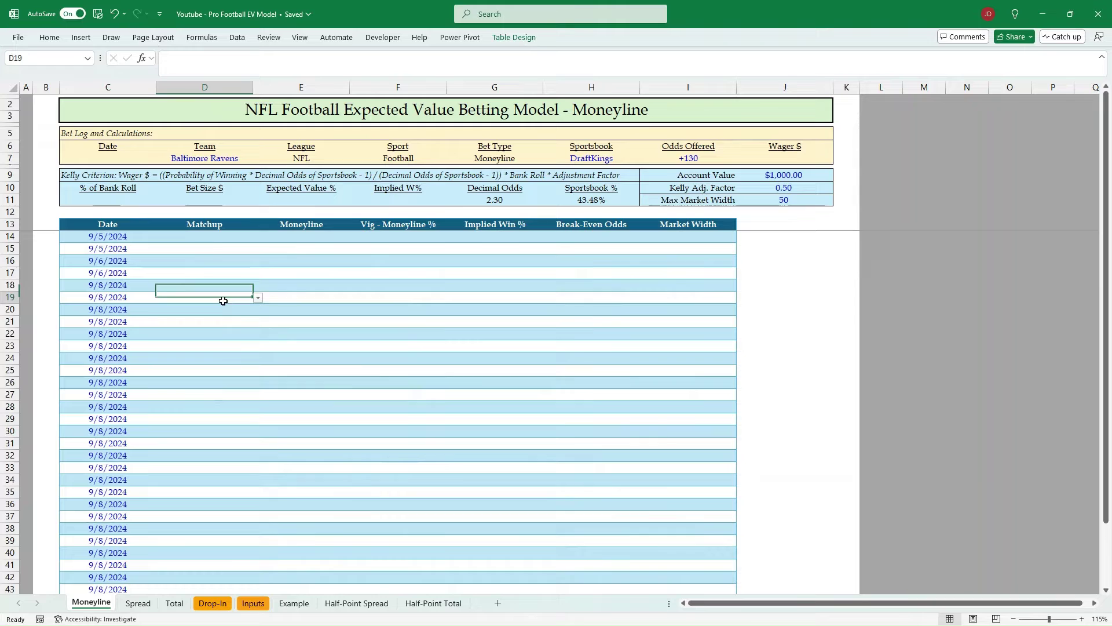
left_click(222, 238)
Re-enter Ravens, Chiefs, Packers, Eagles, Patriots and Bengals in rows 14–19 via AutoComplete.
type("b")
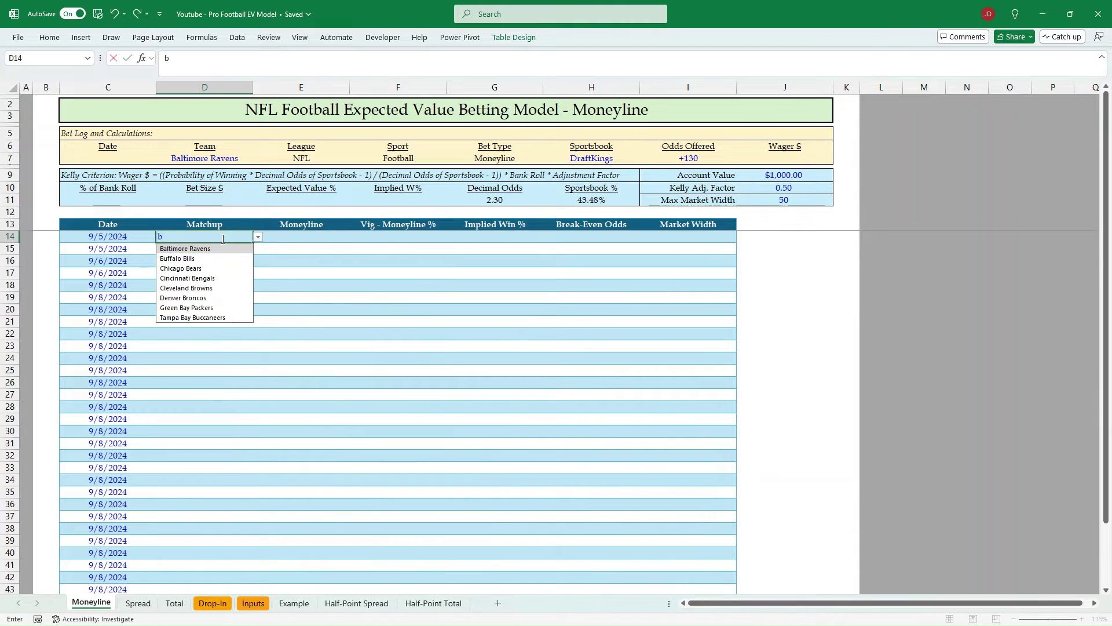
type("a")
key("Return")
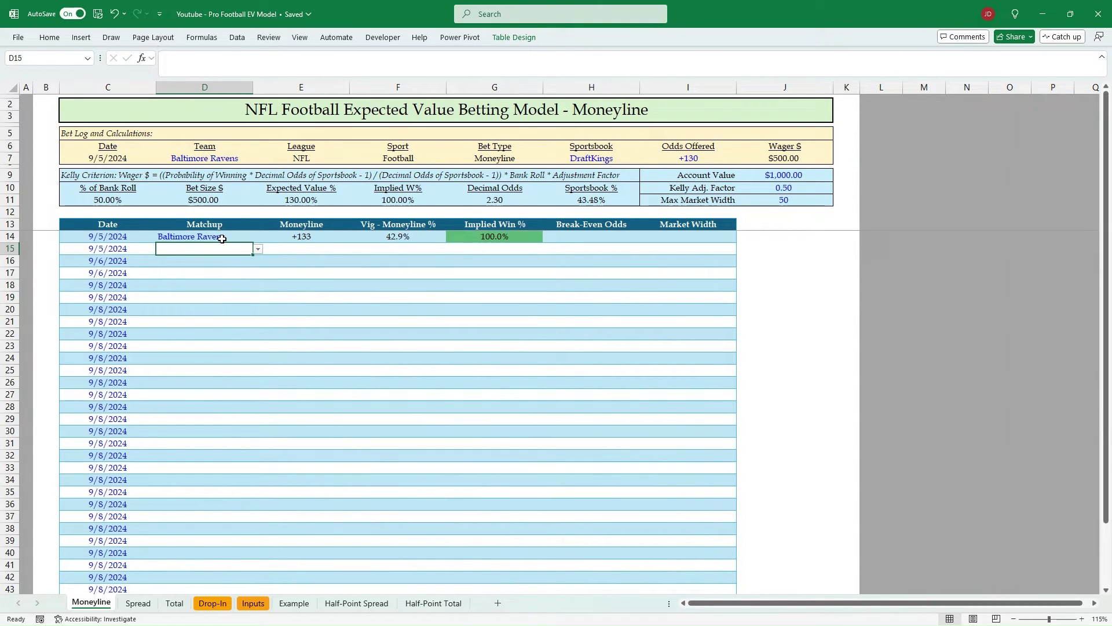
type("c")
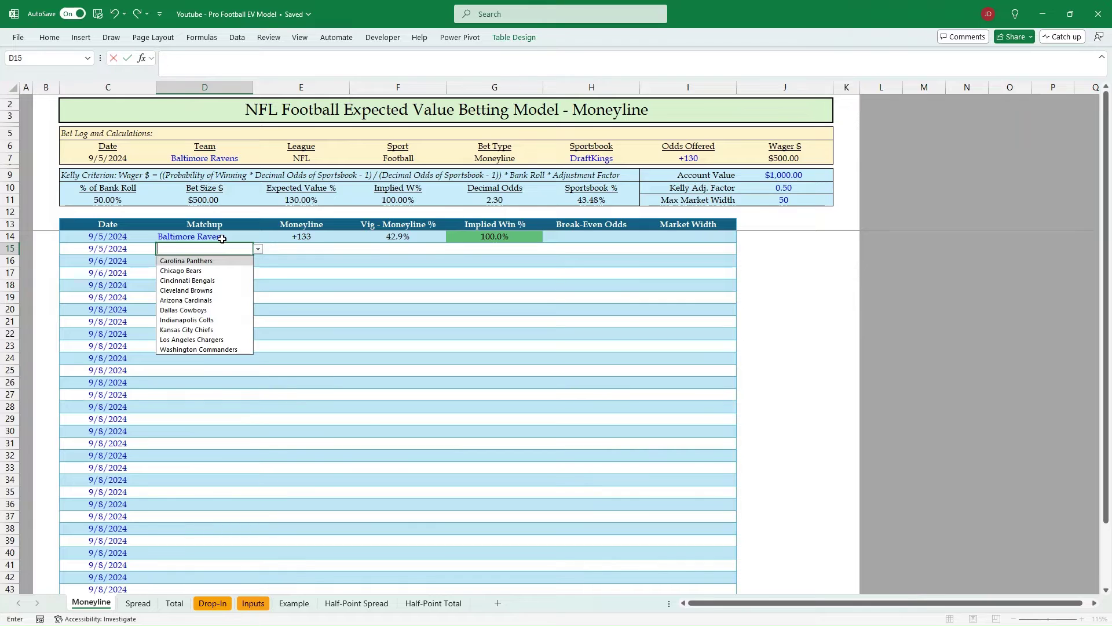
type("ity")
key("Return")
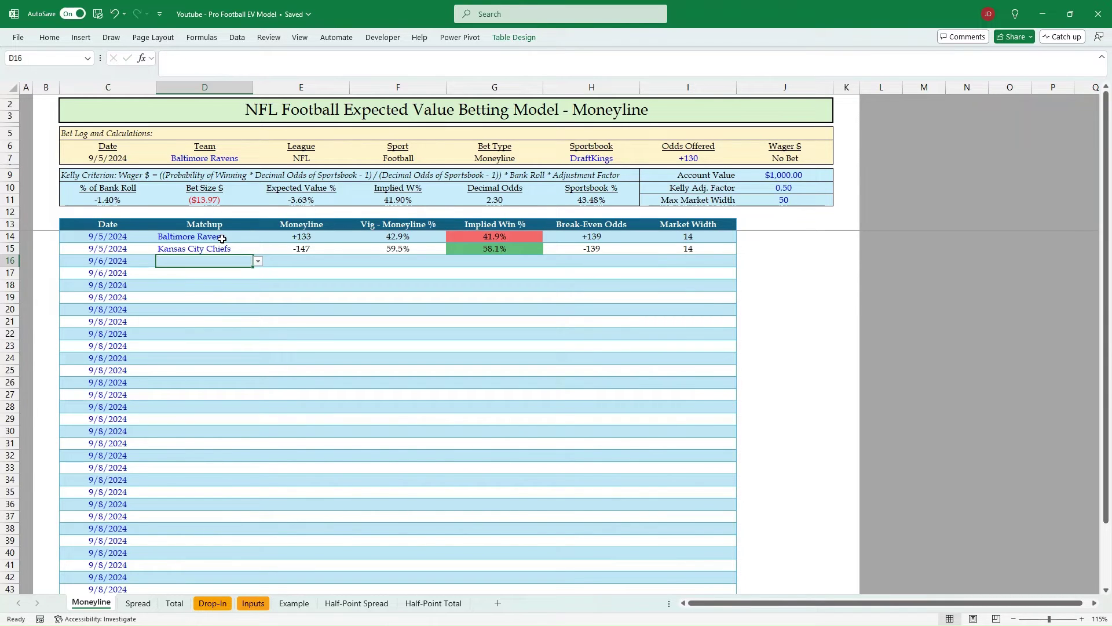
type("gre")
key("Return")
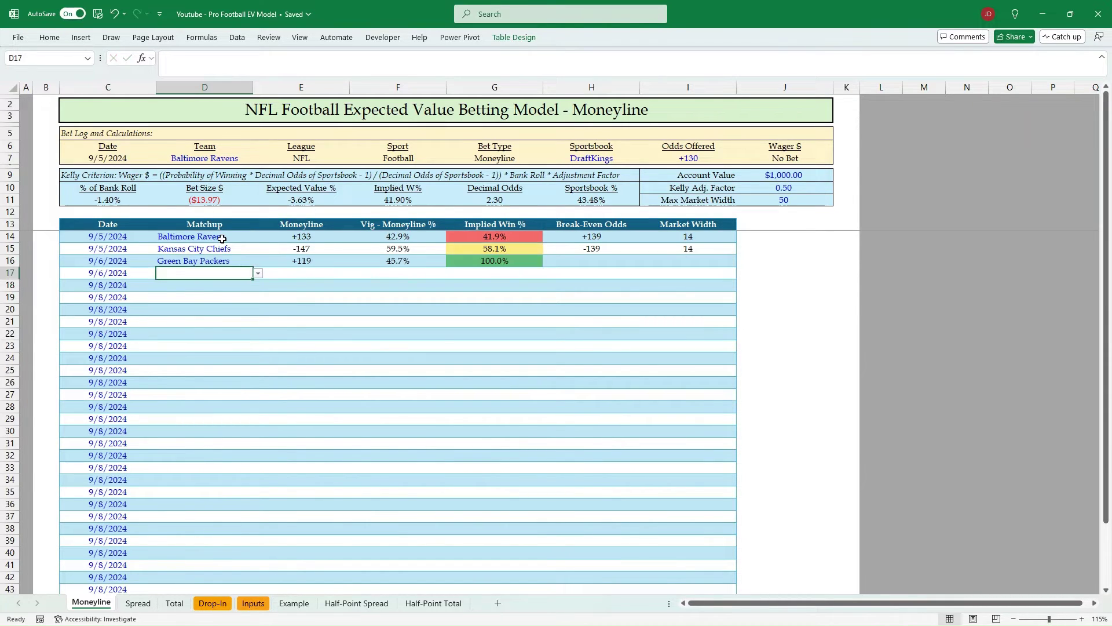
type("phi")
key("Return")
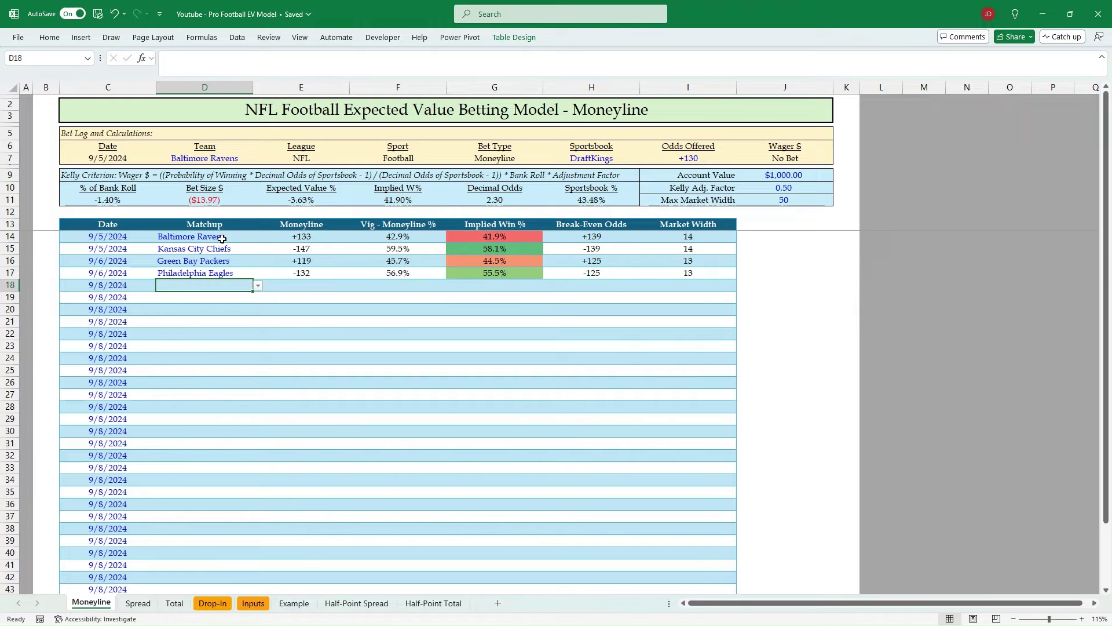
type("new")
key("Return")
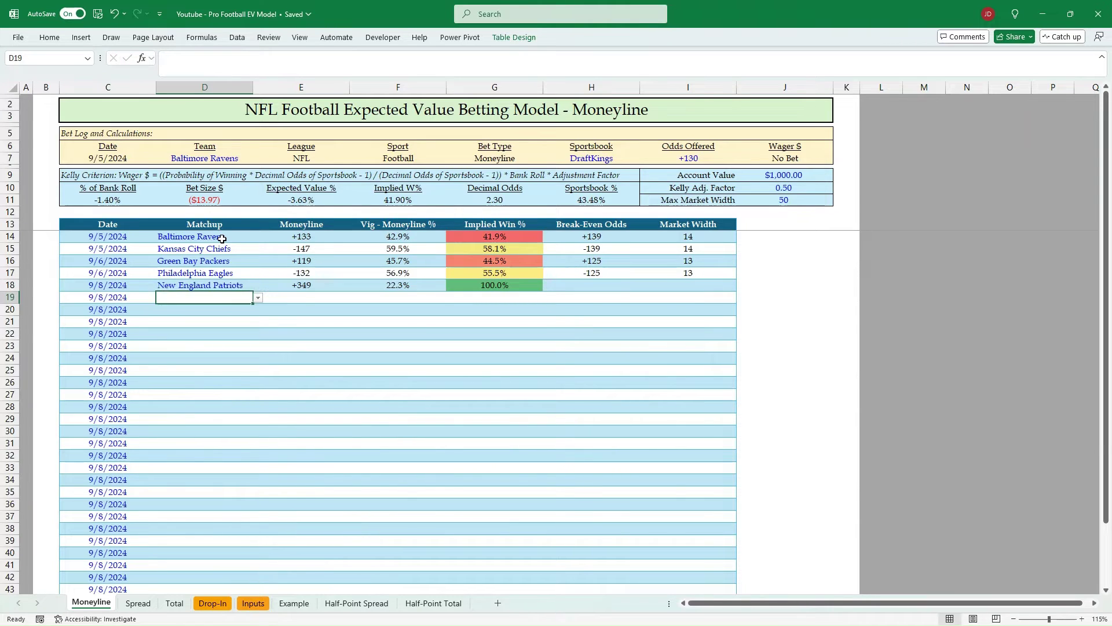
type("cin")
key("Return")
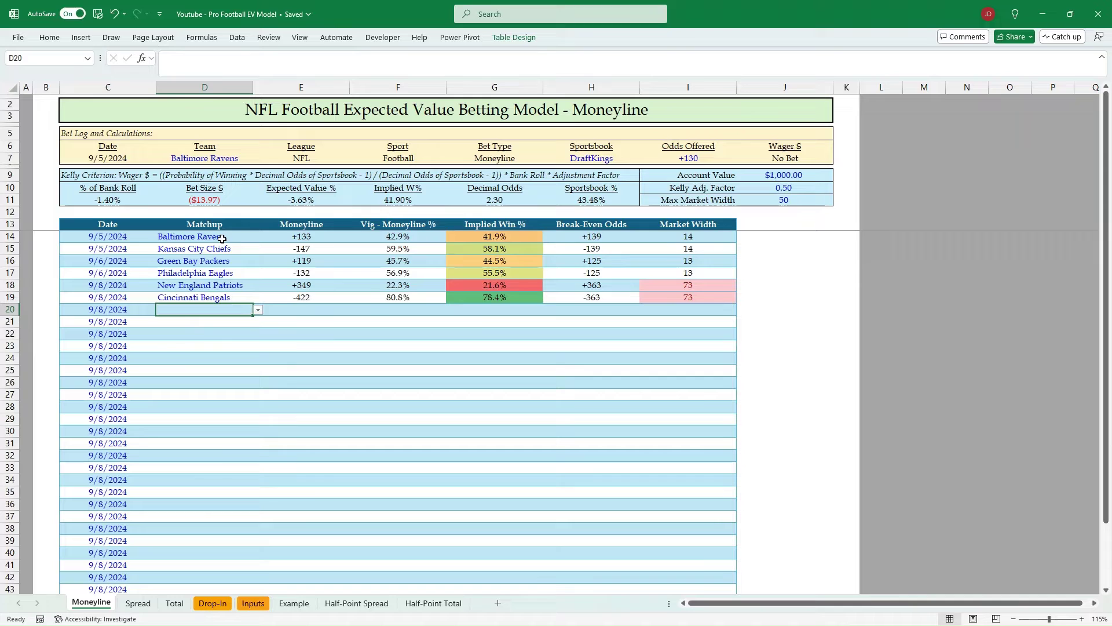
Add Arizona Cardinals, Buffalo Bills, Tennessee Titans and Chicago Bears in rows 20–23.
type("ar")
key("Return")
type("buf")
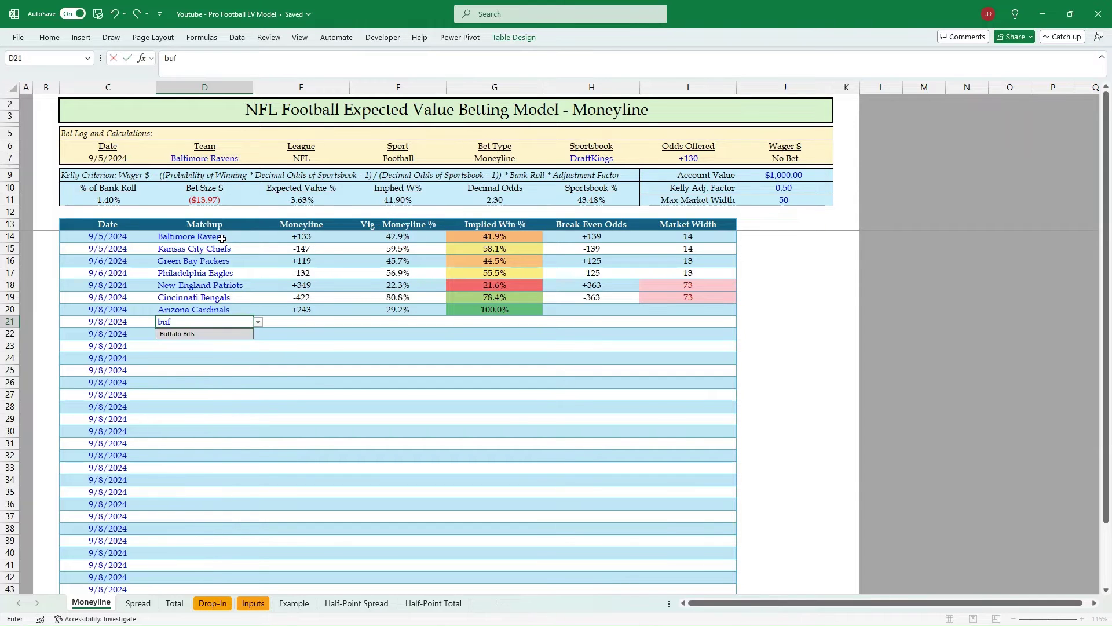
key("Return")
type("tenn")
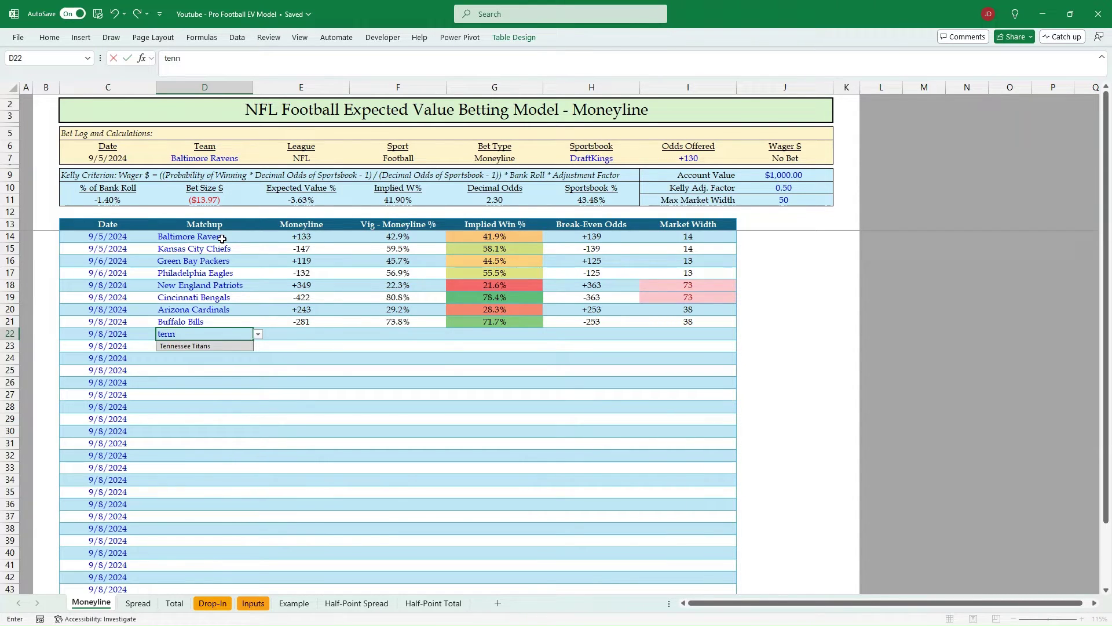
key("Return")
type("ch")
key("Return")
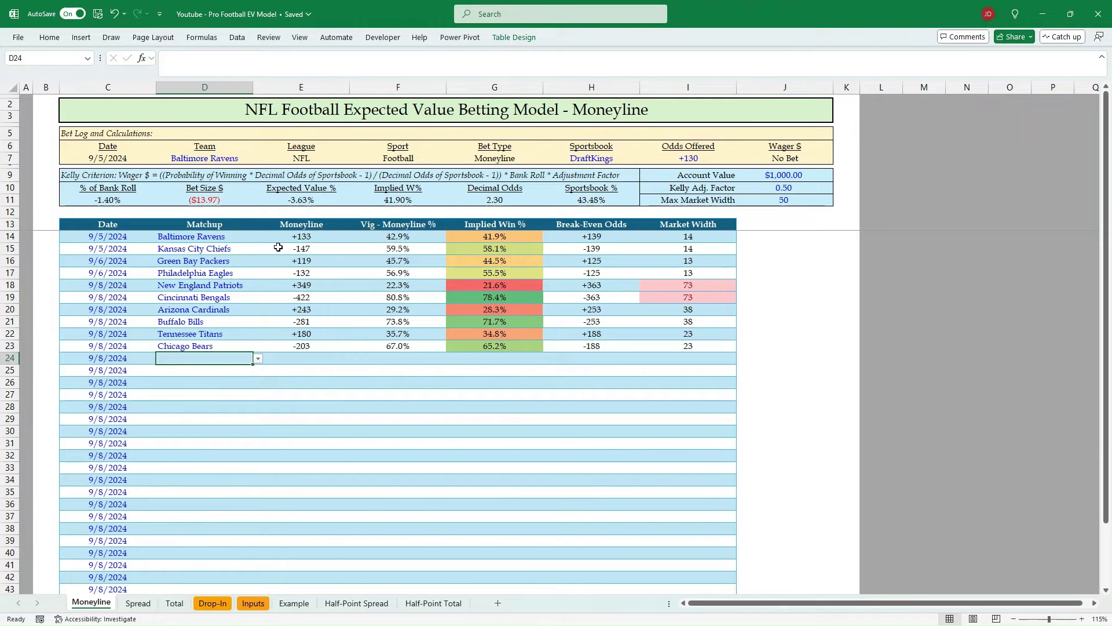
left_click(307, 236)
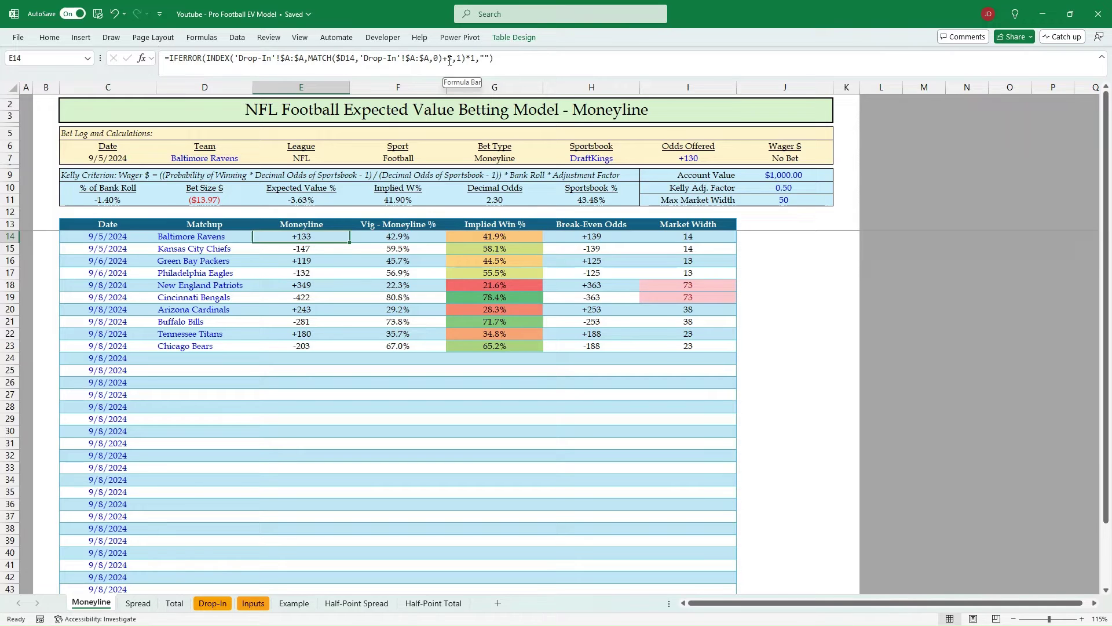
key("Right")
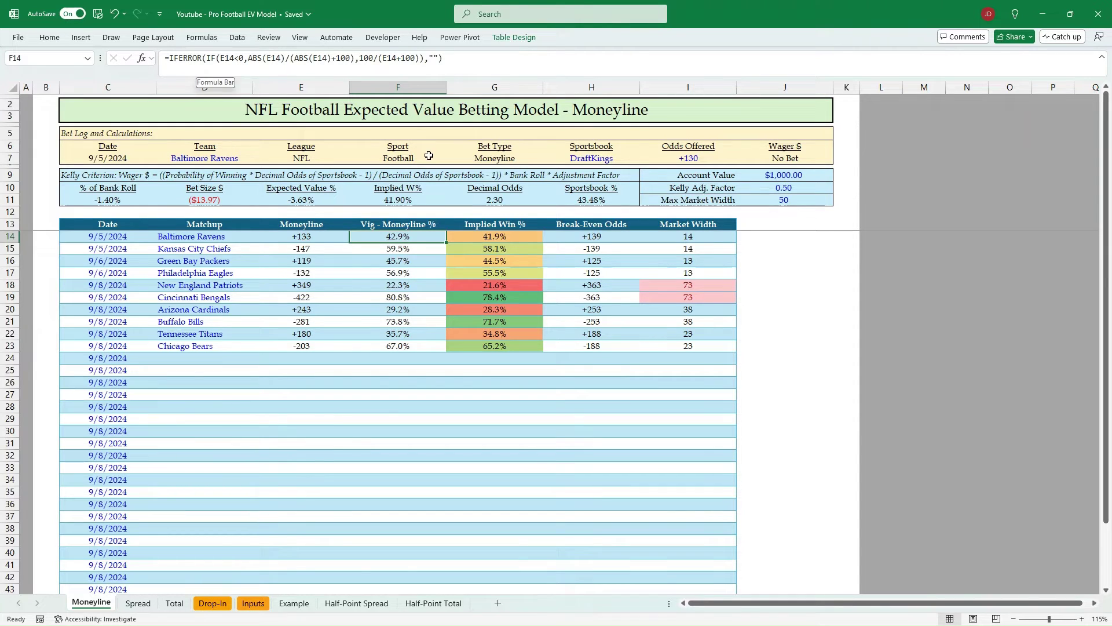
left_click_drag(413, 248, 422, 236)
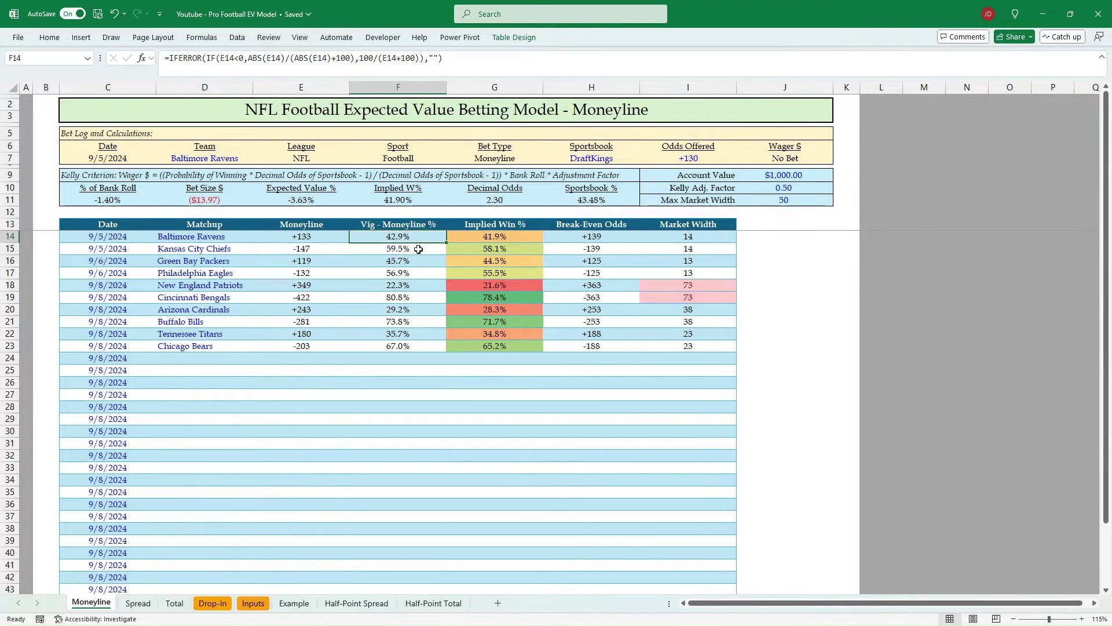
left_click(478, 240)
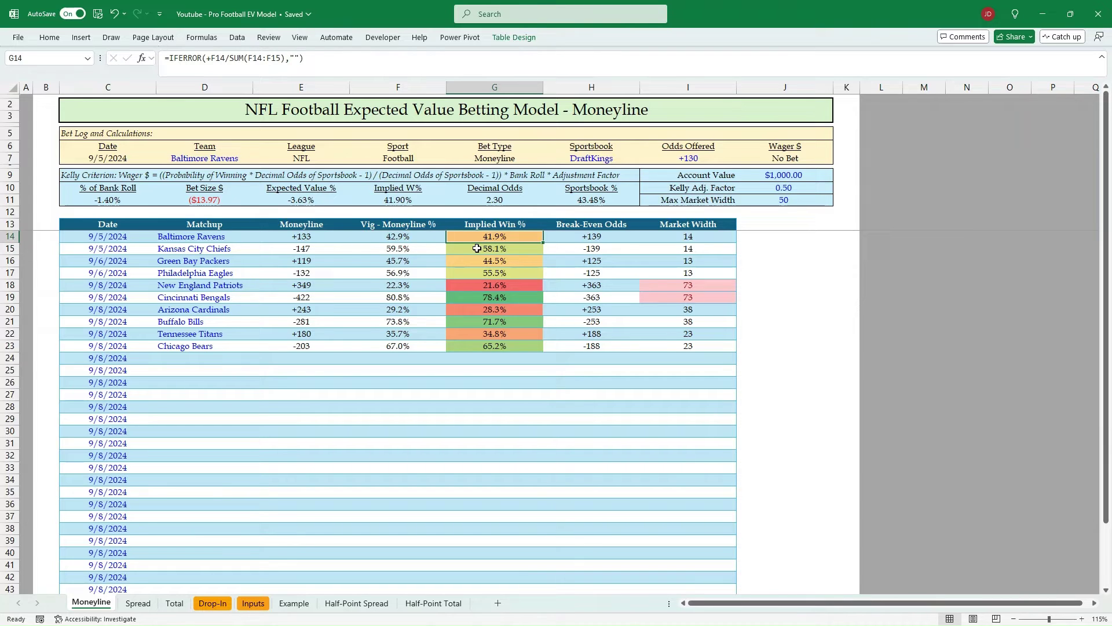
left_click(477, 248)
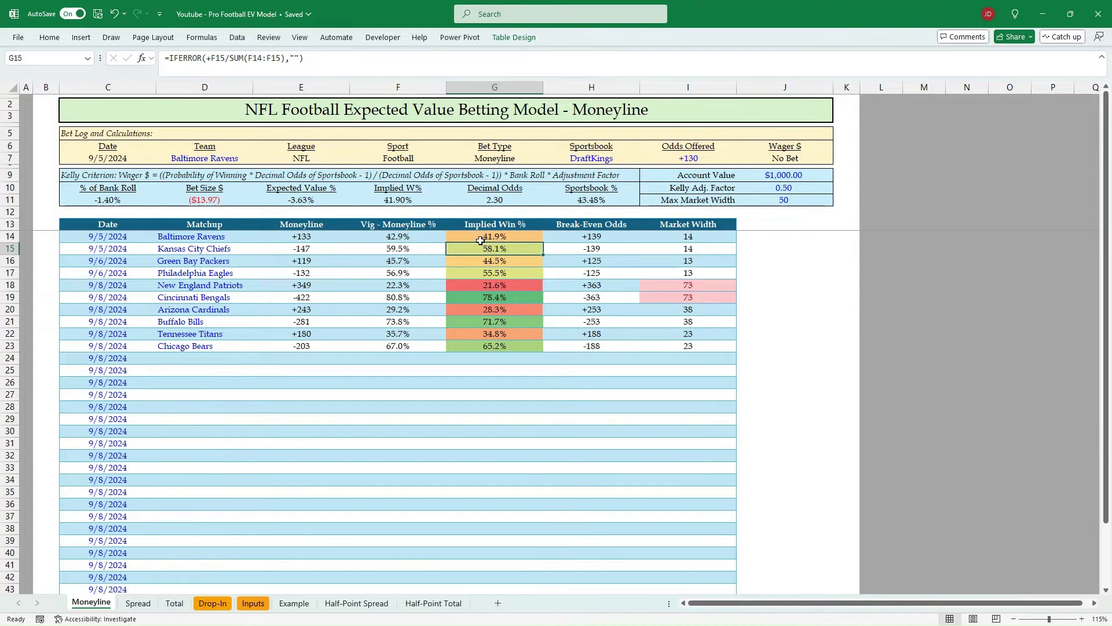
left_click(478, 238)
key("Return")
left_click(477, 236, "shift")
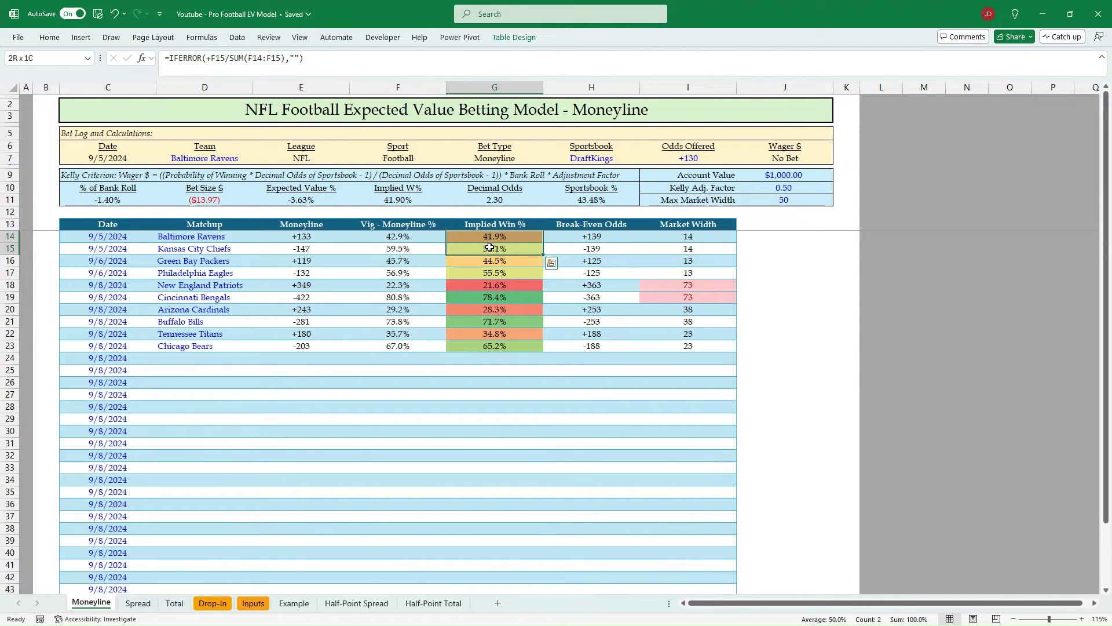
left_click(571, 240)
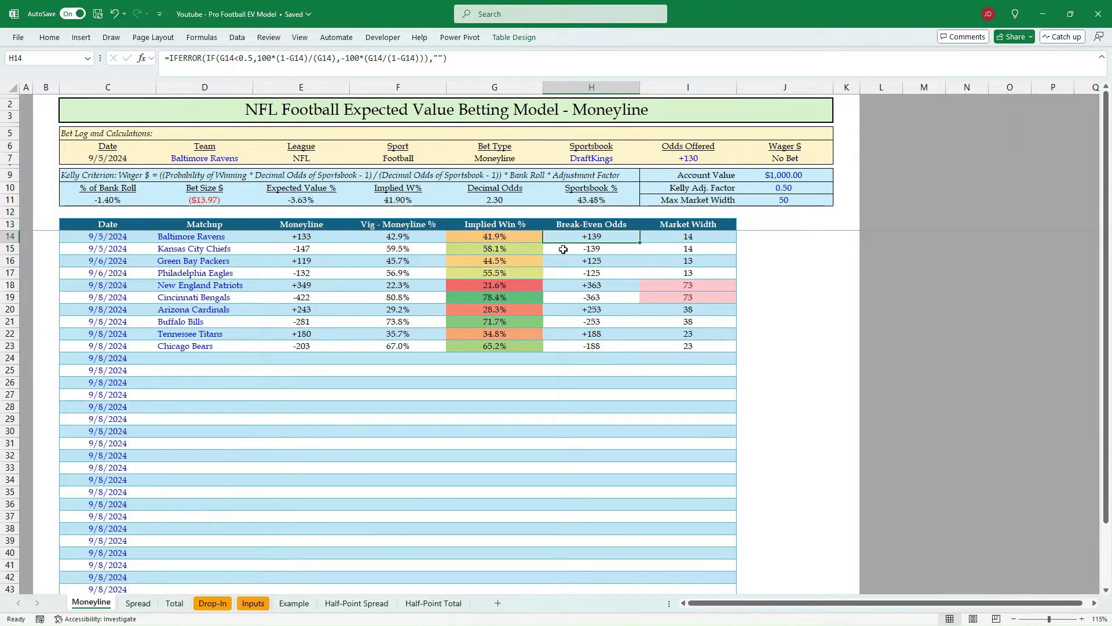
left_click(565, 248)
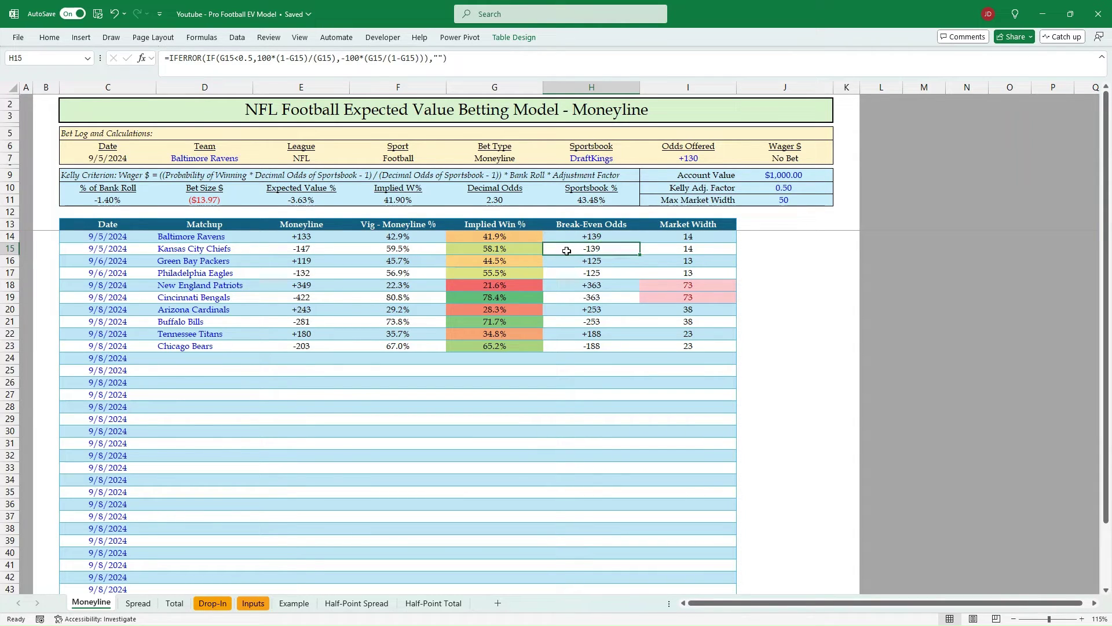
left_click(672, 249)
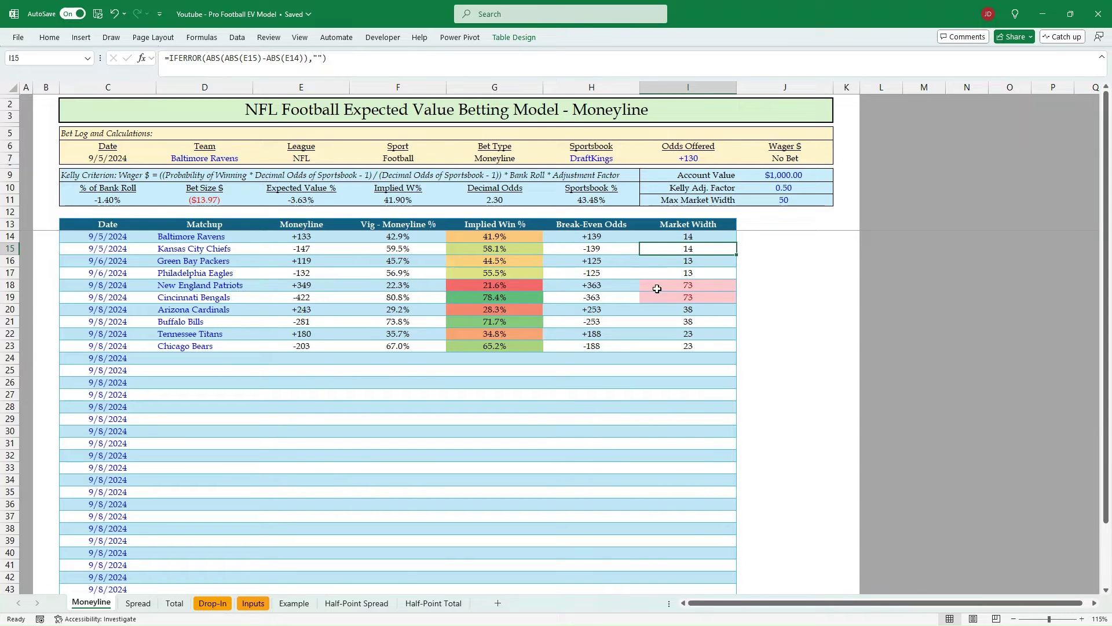
left_click(790, 201)
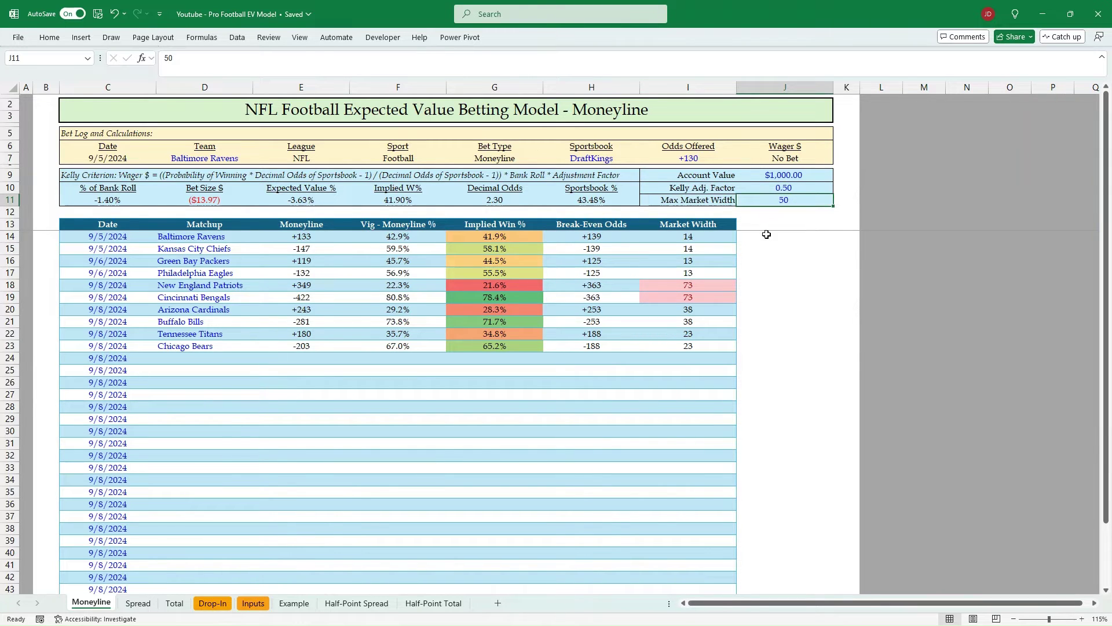
left_click(659, 285)
left_click_drag(315, 288, 300, 298)
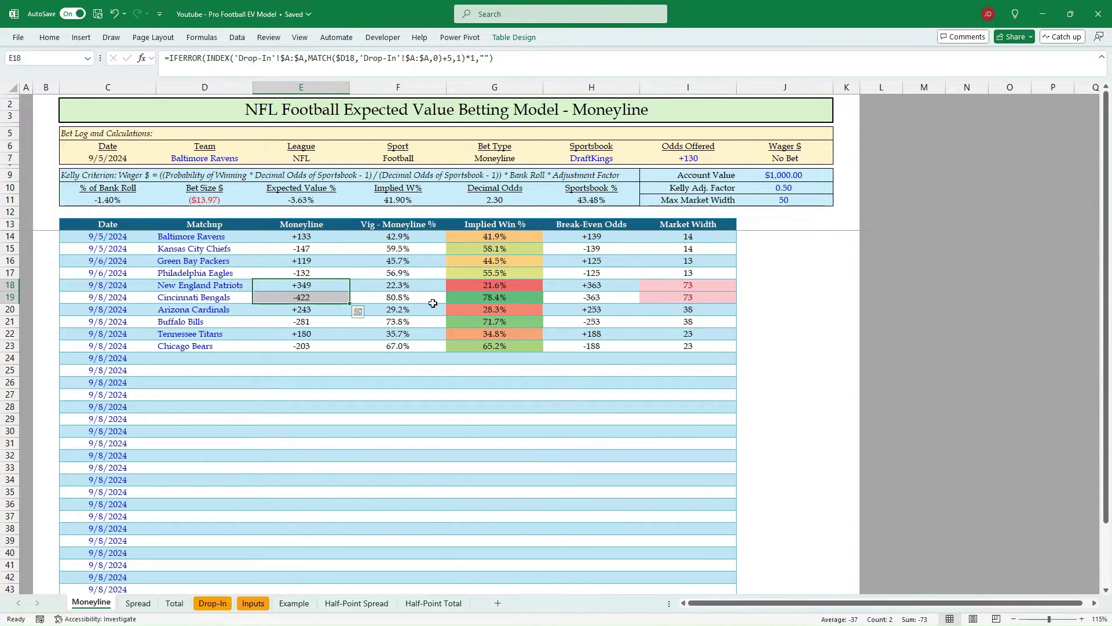
left_click(561, 285)
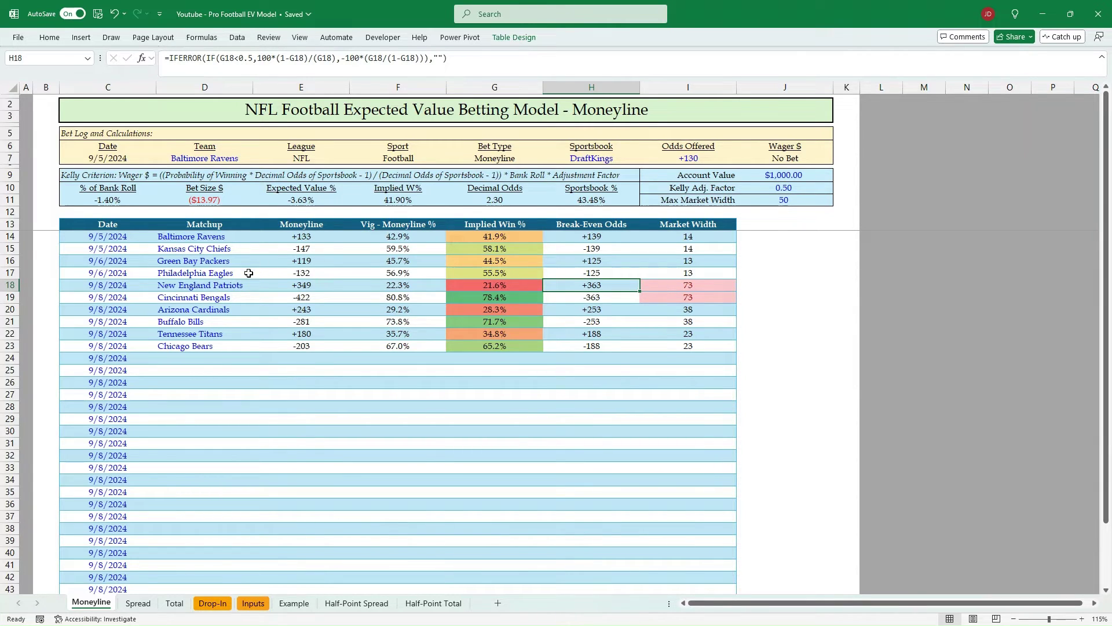
left_click(263, 263)
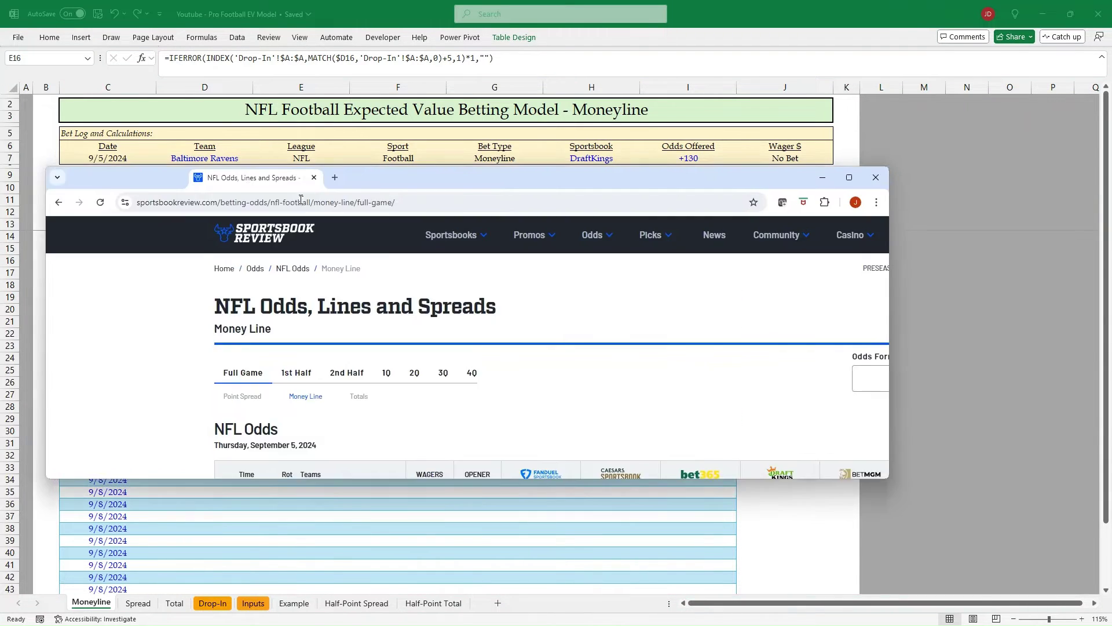
key("super+Up")
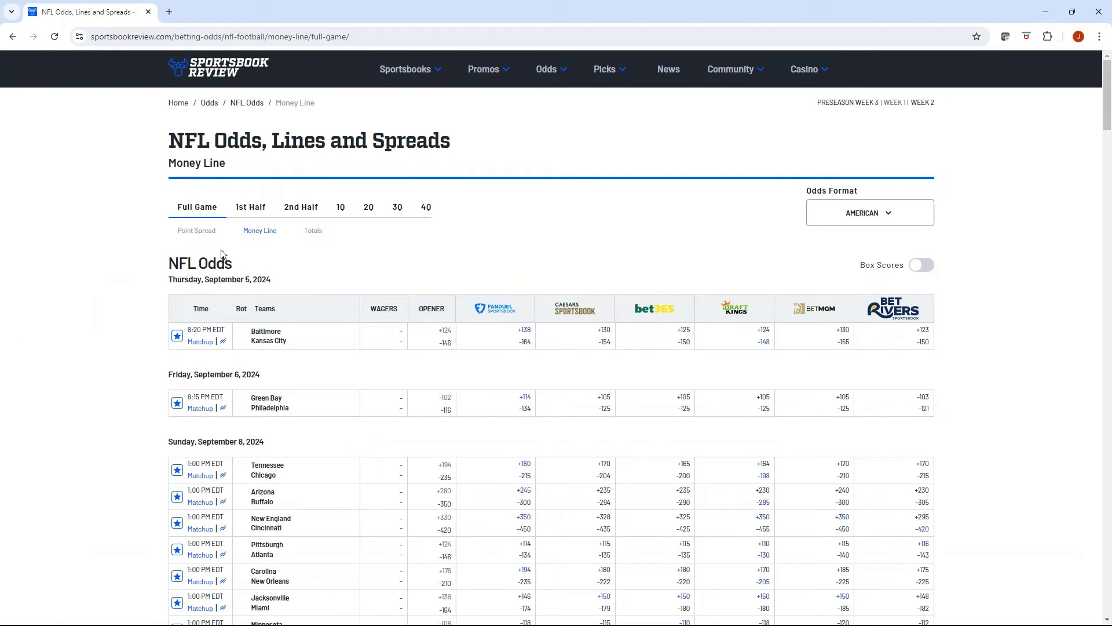
left_click(202, 234)
left_click(262, 232)
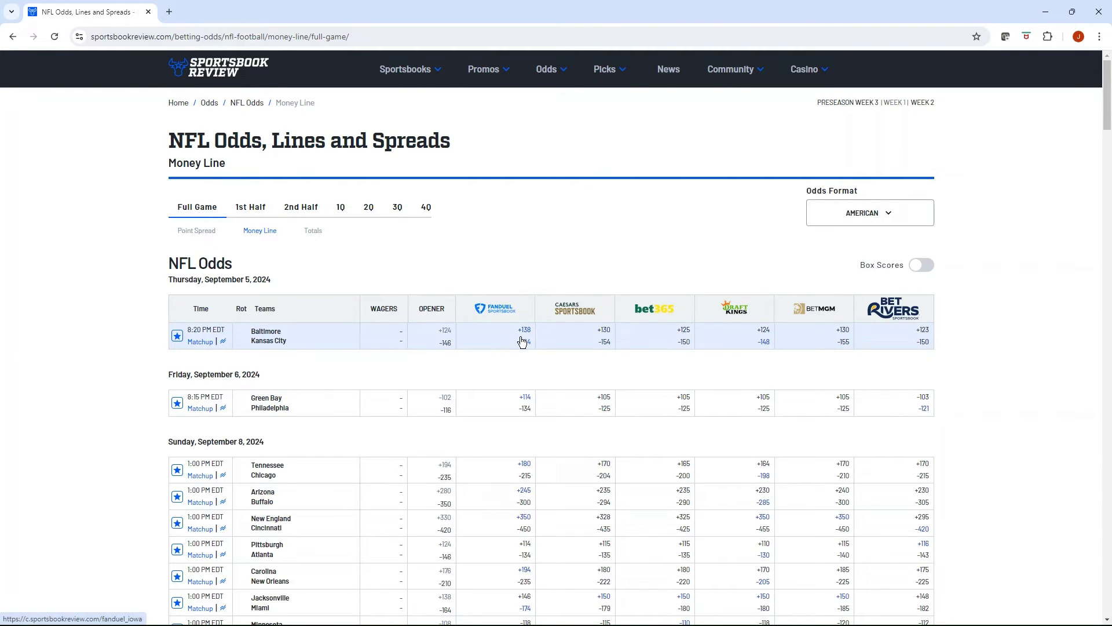
key("alt+Tab")
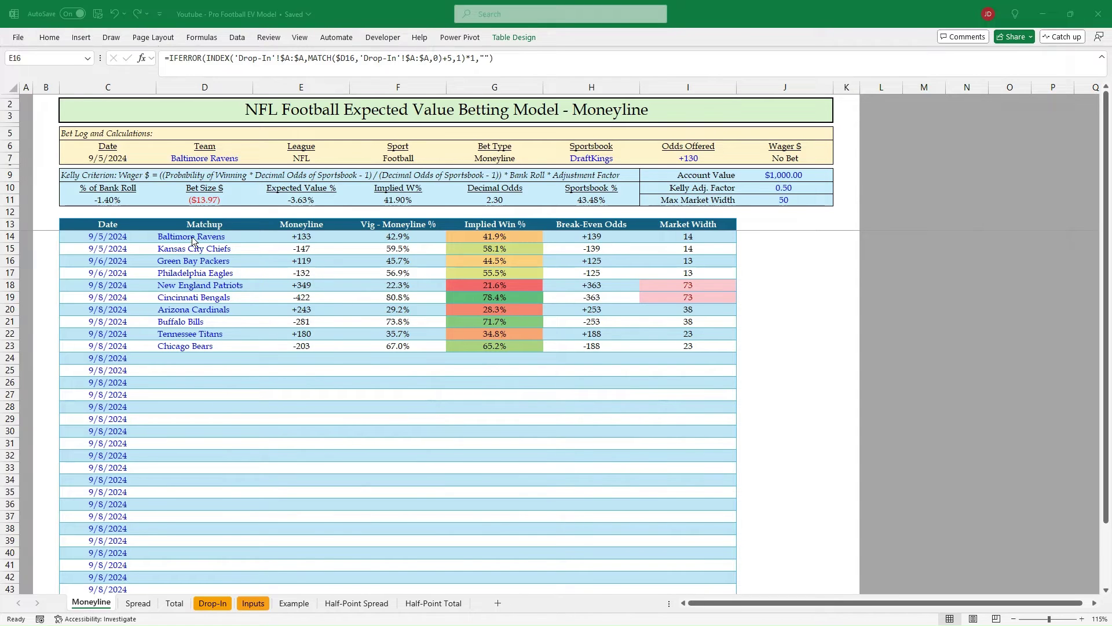
key("alt+Tab")
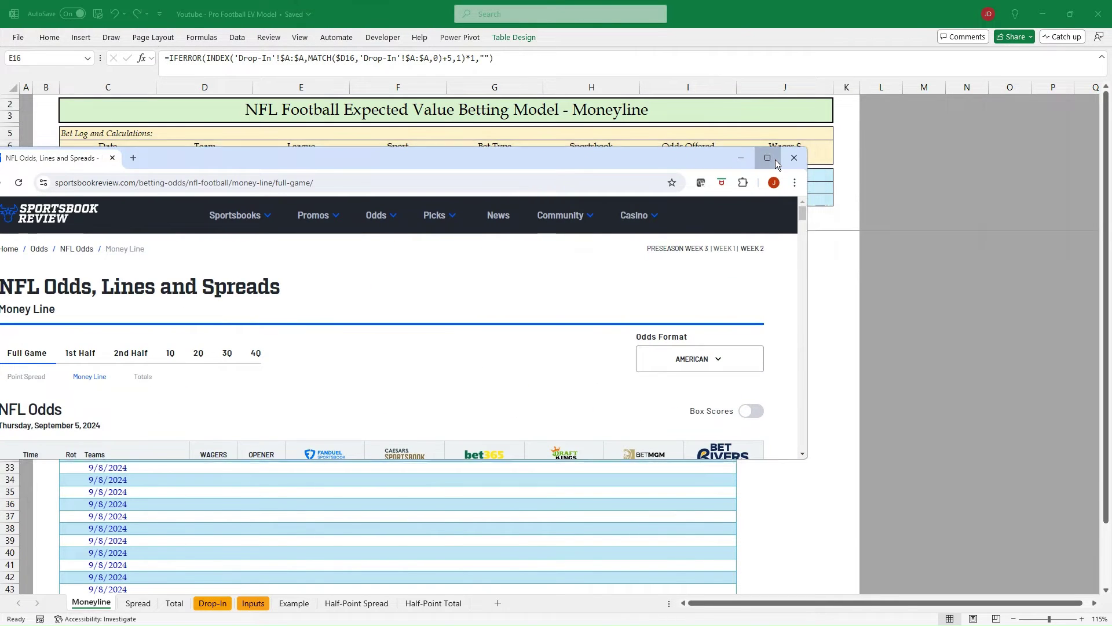
left_click(777, 152)
scroll(333, 348, "down", 1)
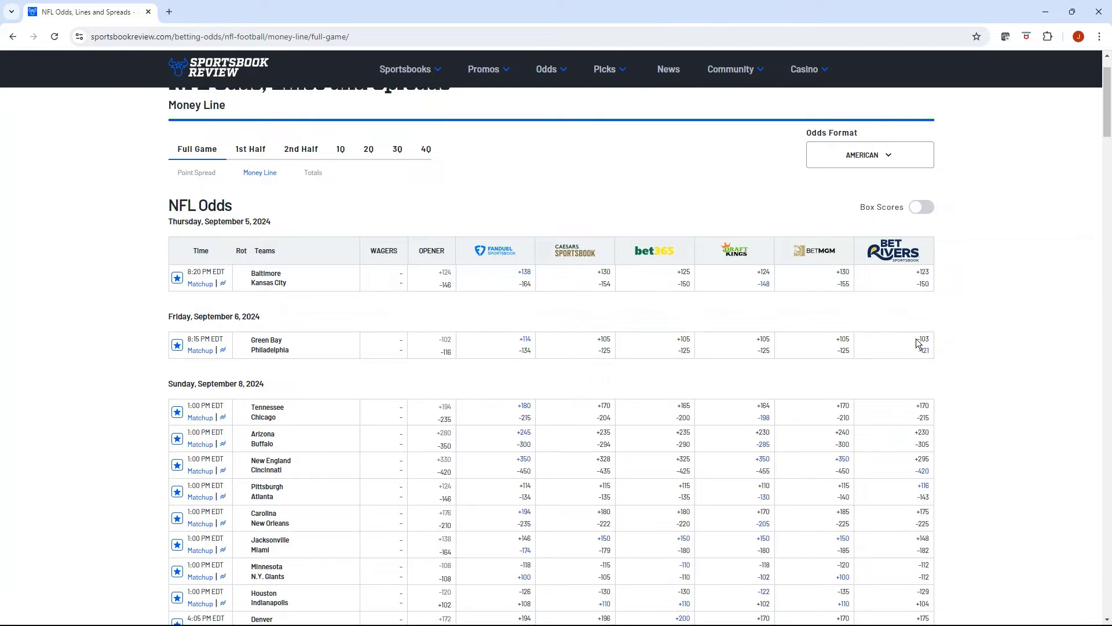
key("alt+Tab")
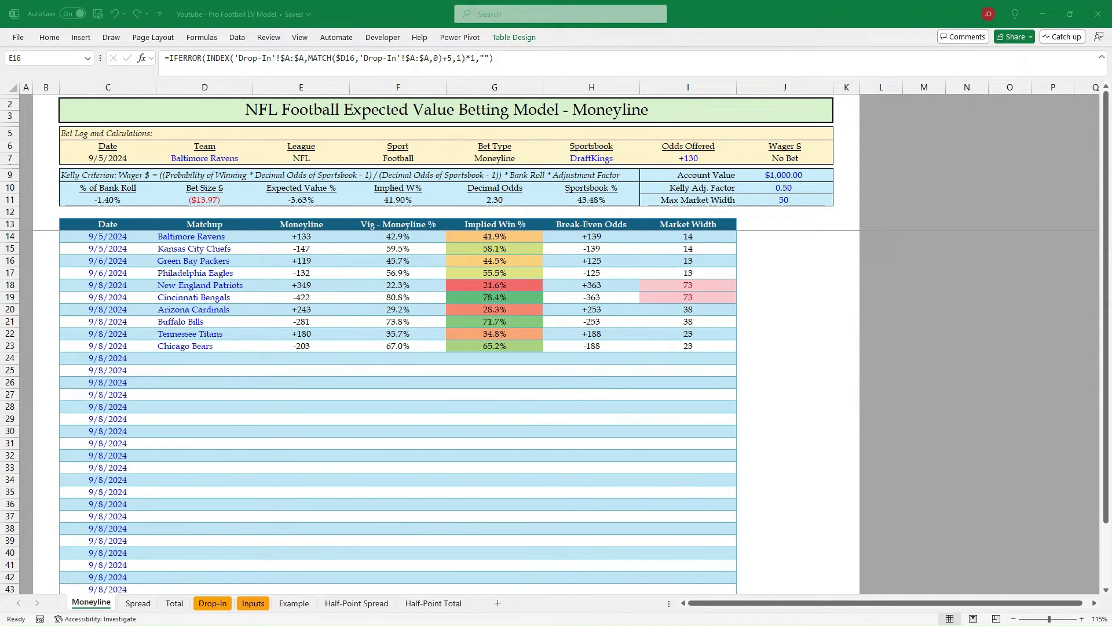
key("alt+Tab")
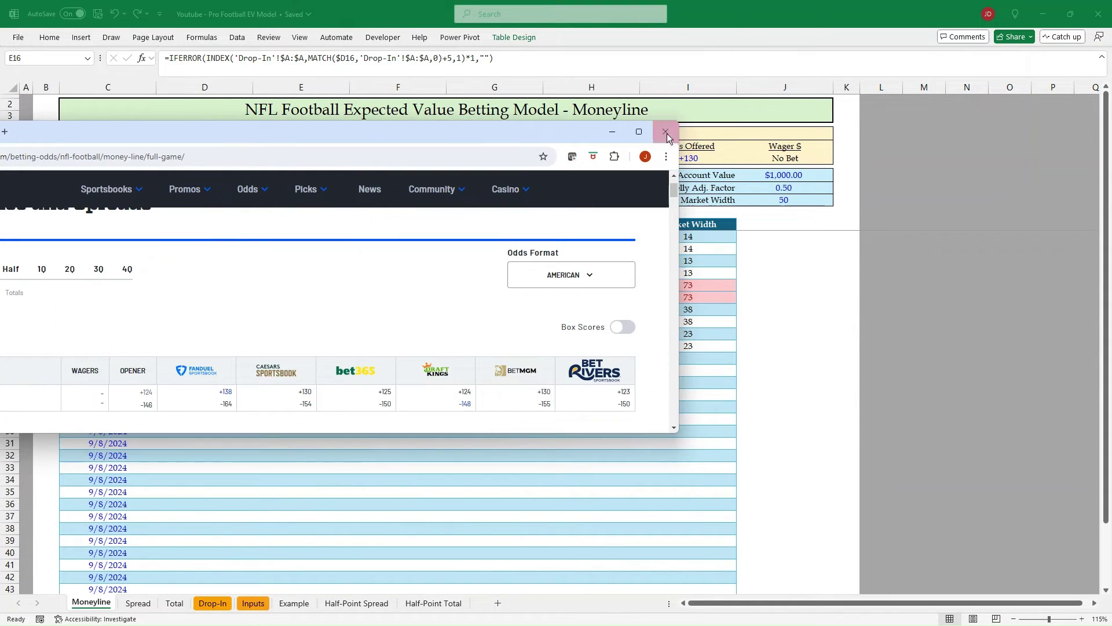
left_click(640, 133)
scroll(301, 360, "down", 1)
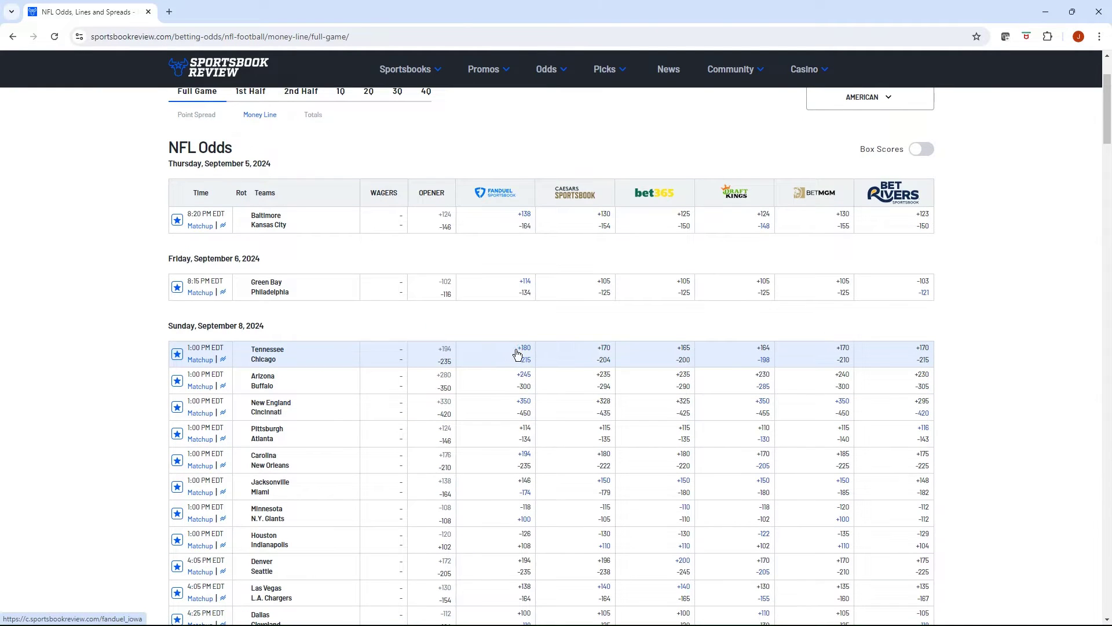
key("alt+Tab")
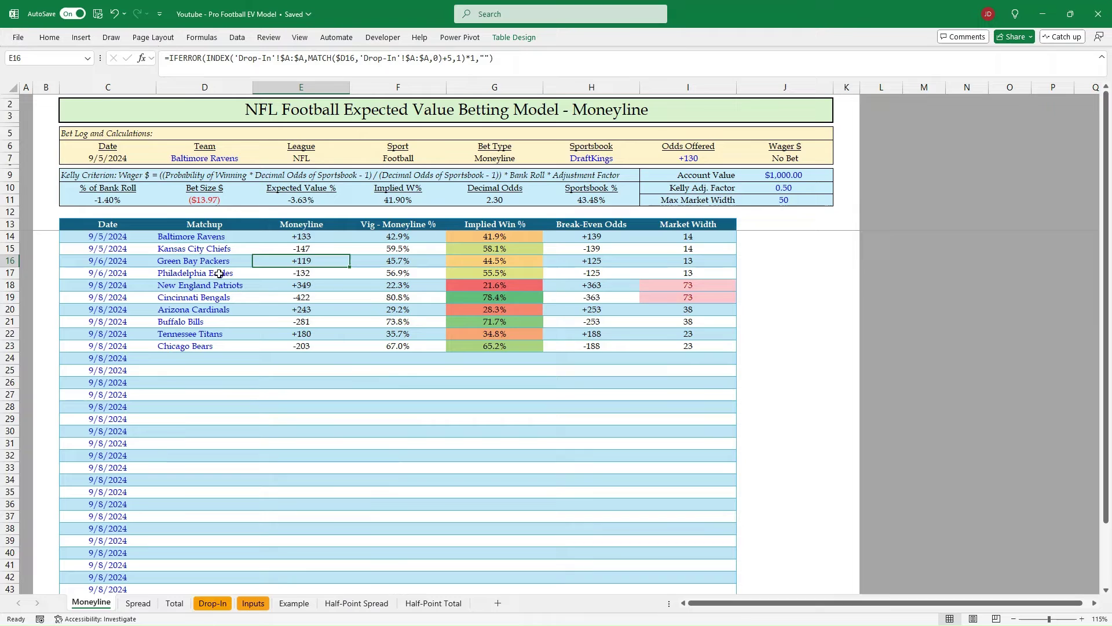
Set the bet log's team in D7 to Green Bay Packers.
left_click(226, 238)
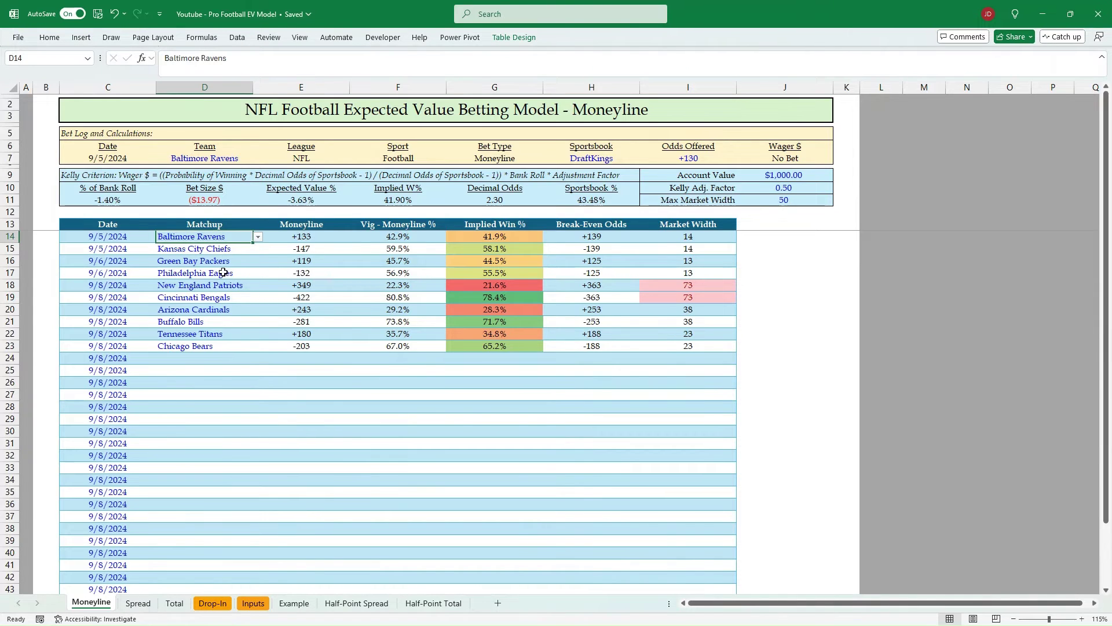
left_click(226, 153)
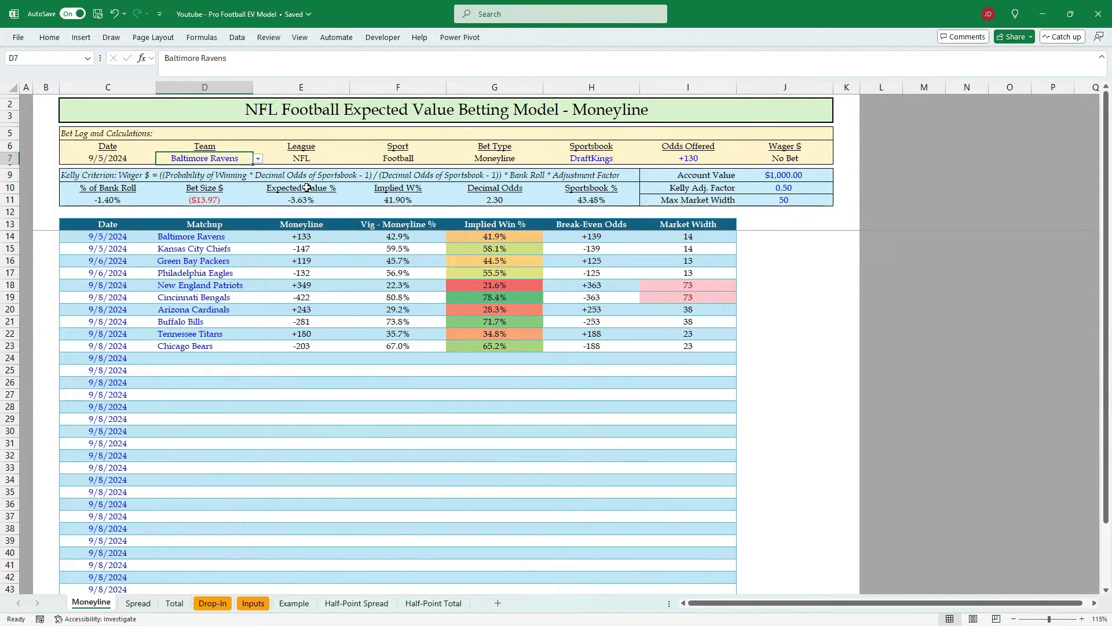
type("Green")
key("Down")
key("Tab")
key("Tab")
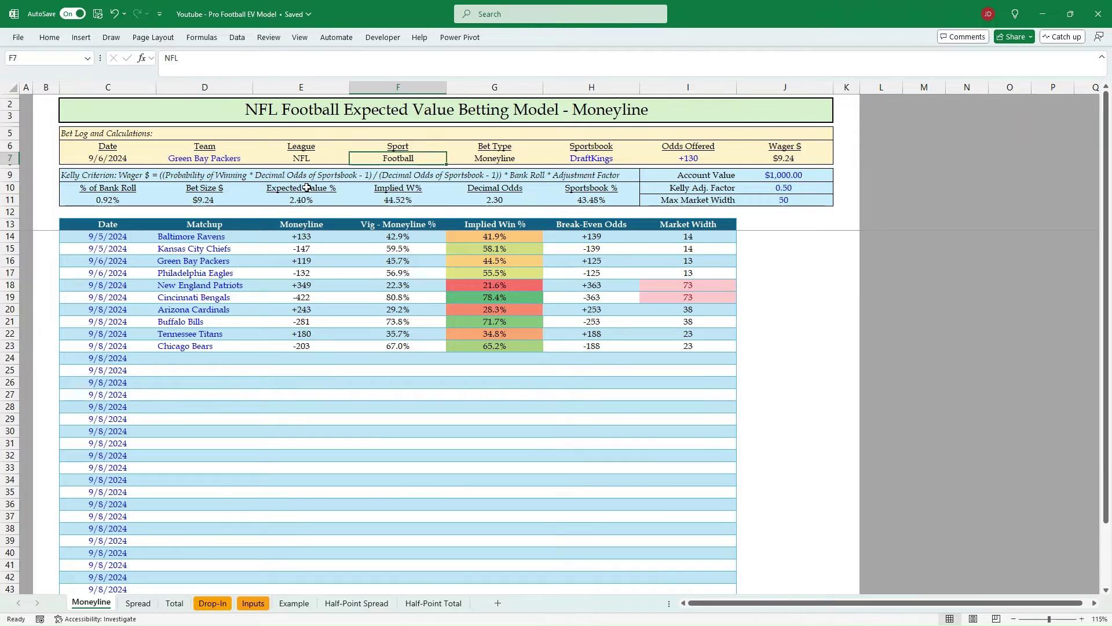
key("Tab")
key("Tab")
key("Tab")
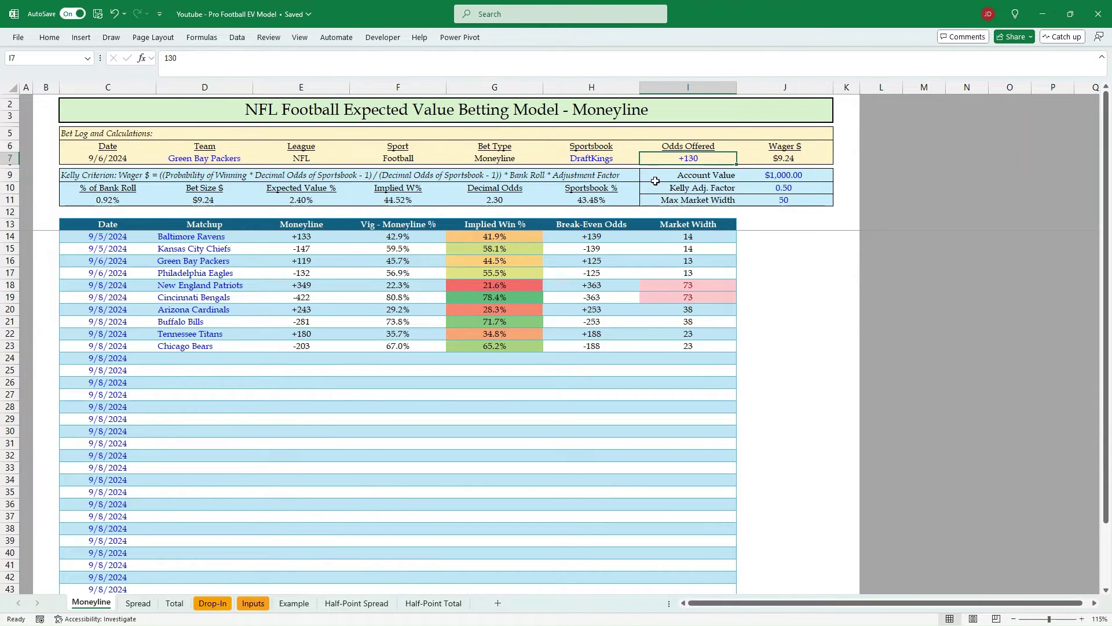
Enter +128 as the odds offered and check the break-even odds and $5.91 wager.
type("12")
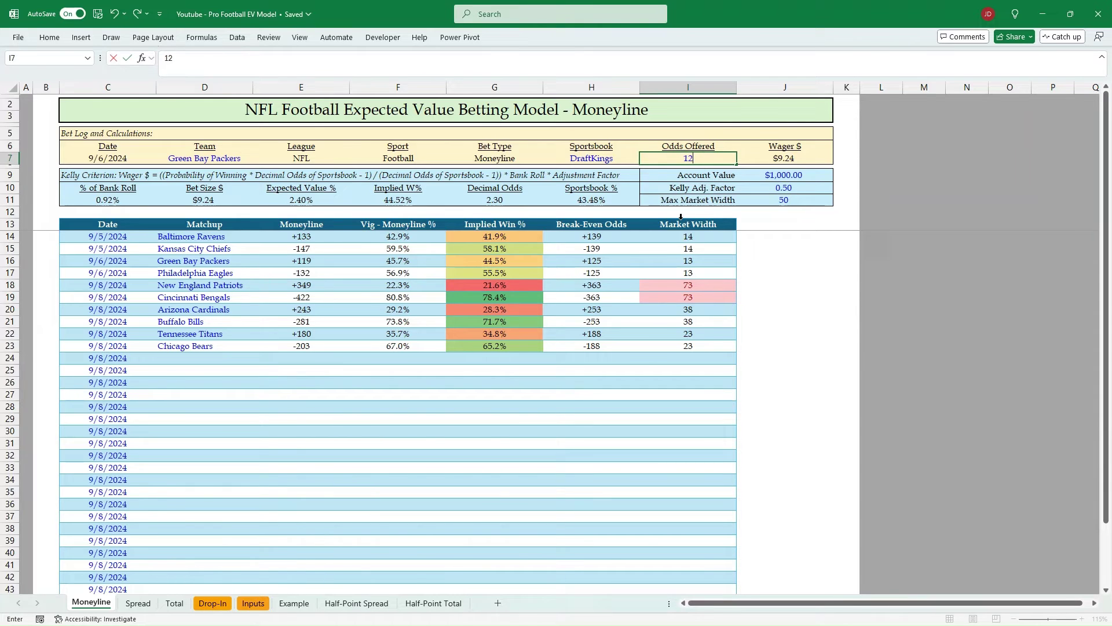
type("8")
key("Return")
left_click(590, 260)
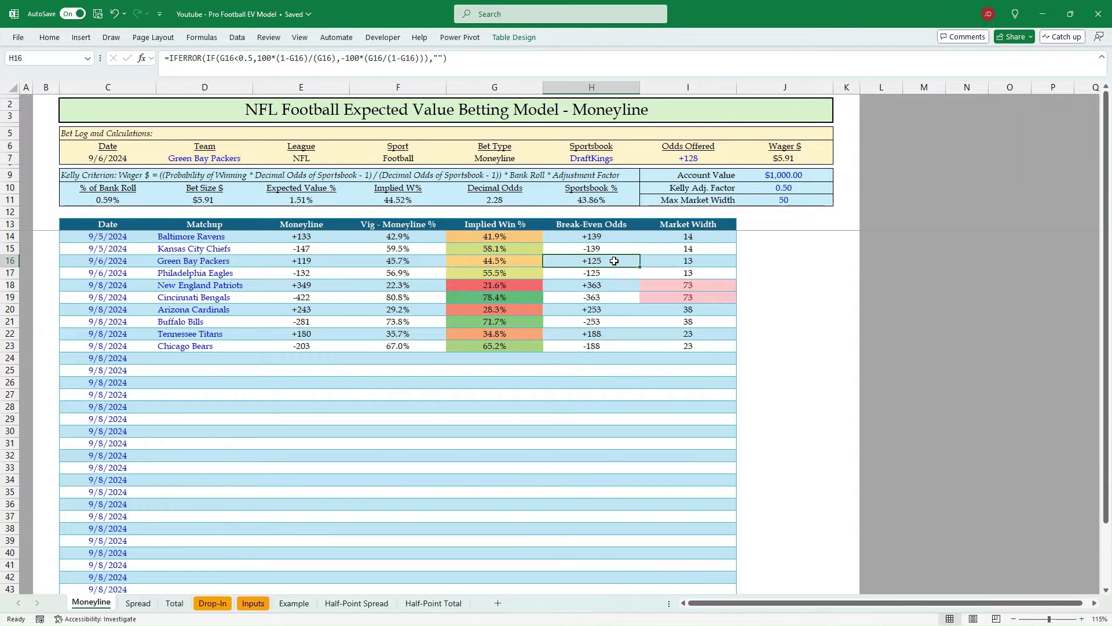
left_click(685, 161)
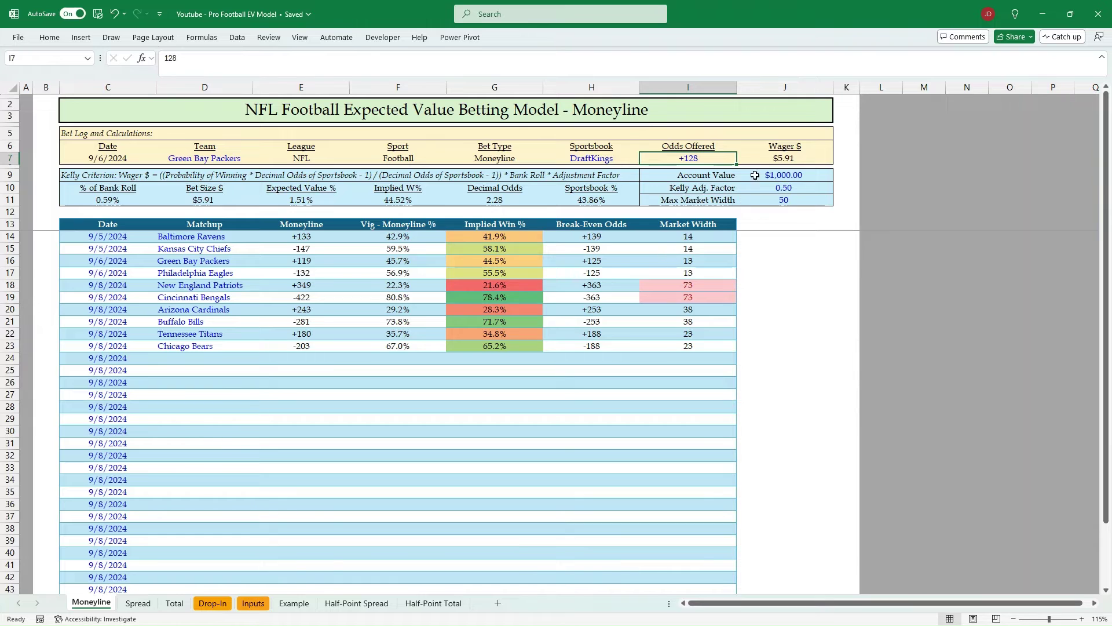
left_click(794, 154)
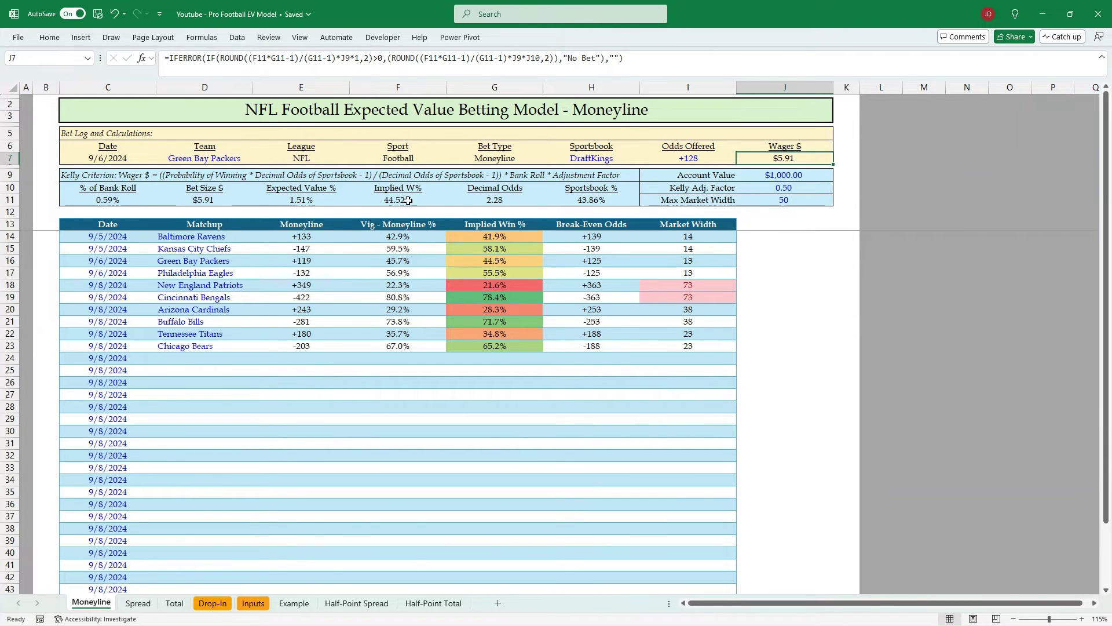
left_click(388, 201)
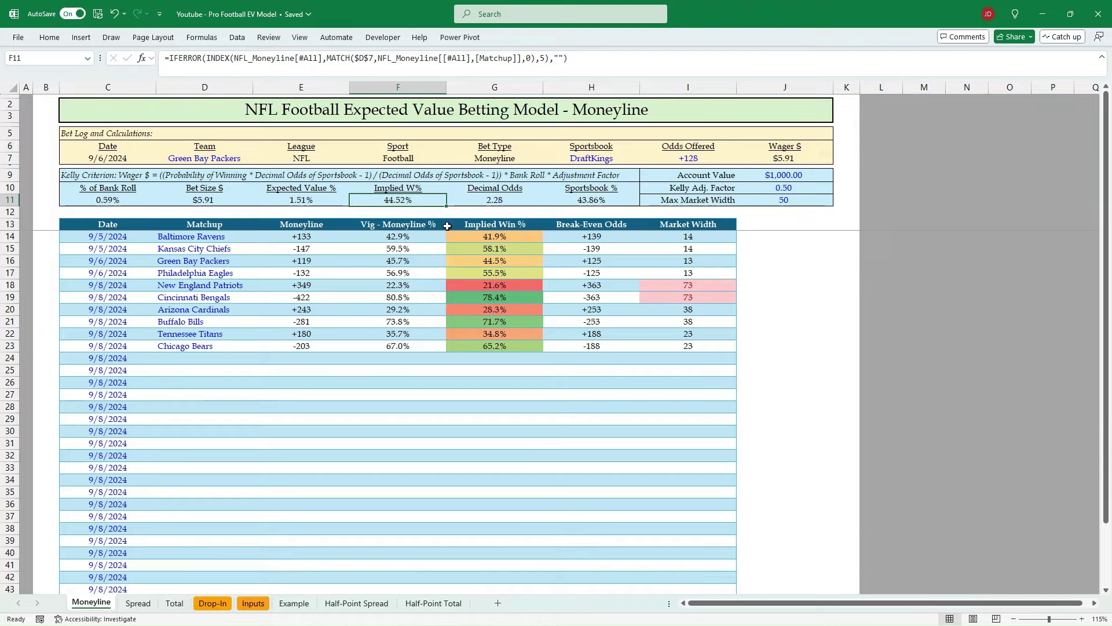
key("F2")
key("Escape")
left_click(518, 263)
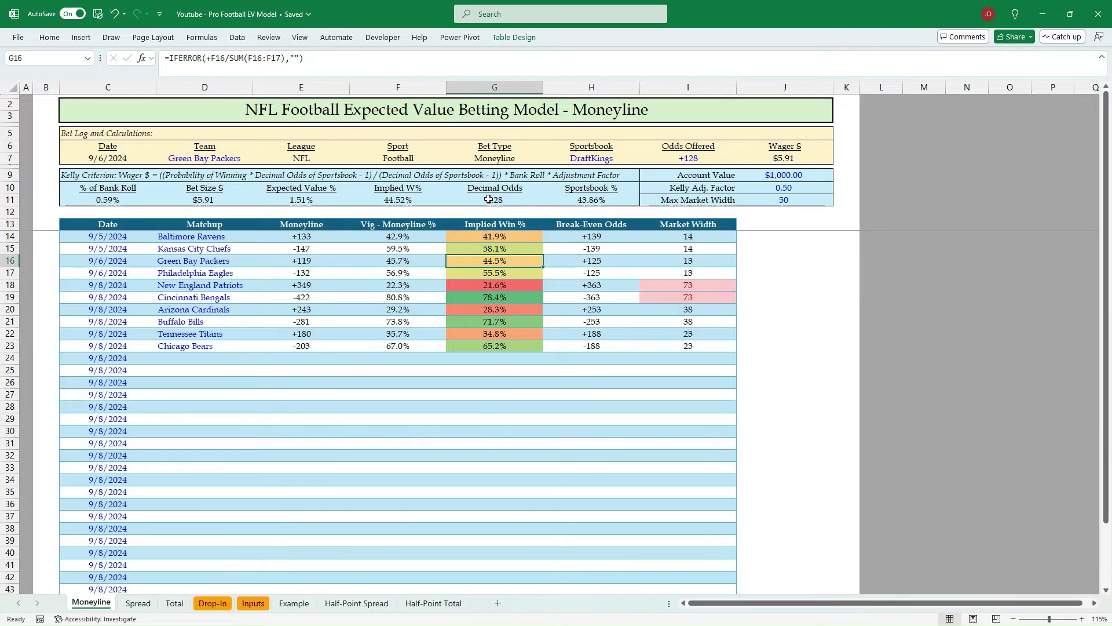
left_click(405, 201)
left_click(570, 206)
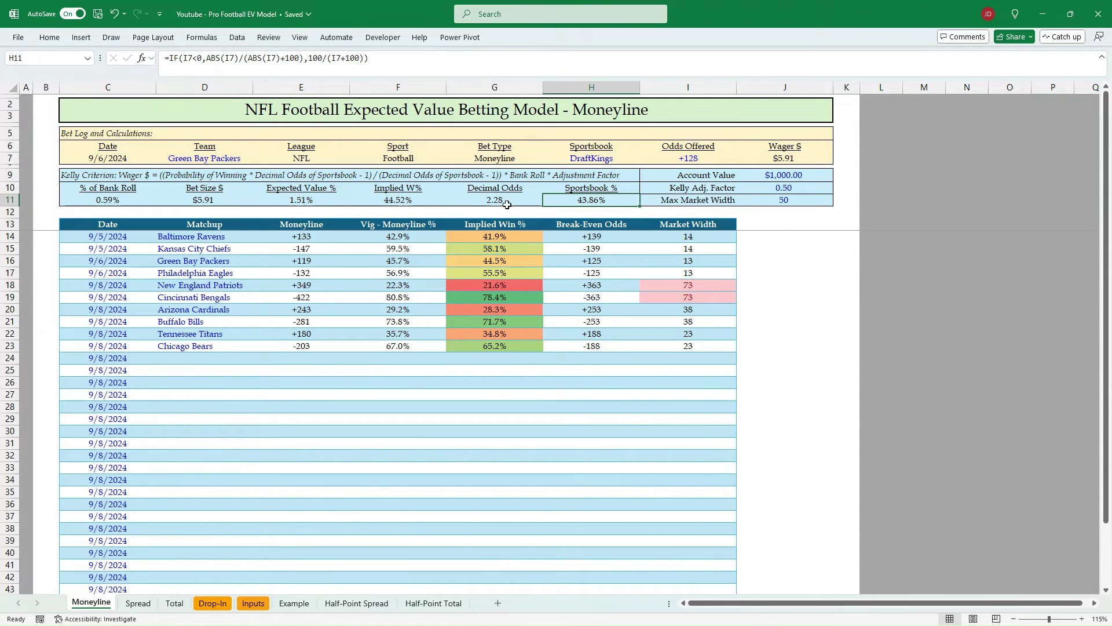
left_click(405, 201)
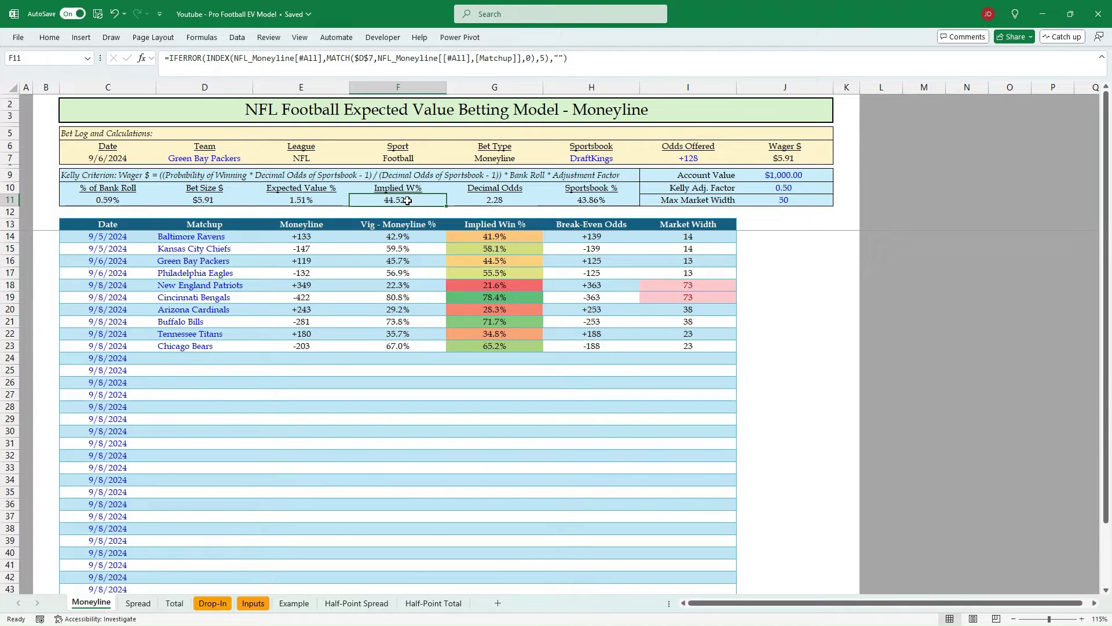
left_click(570, 206)
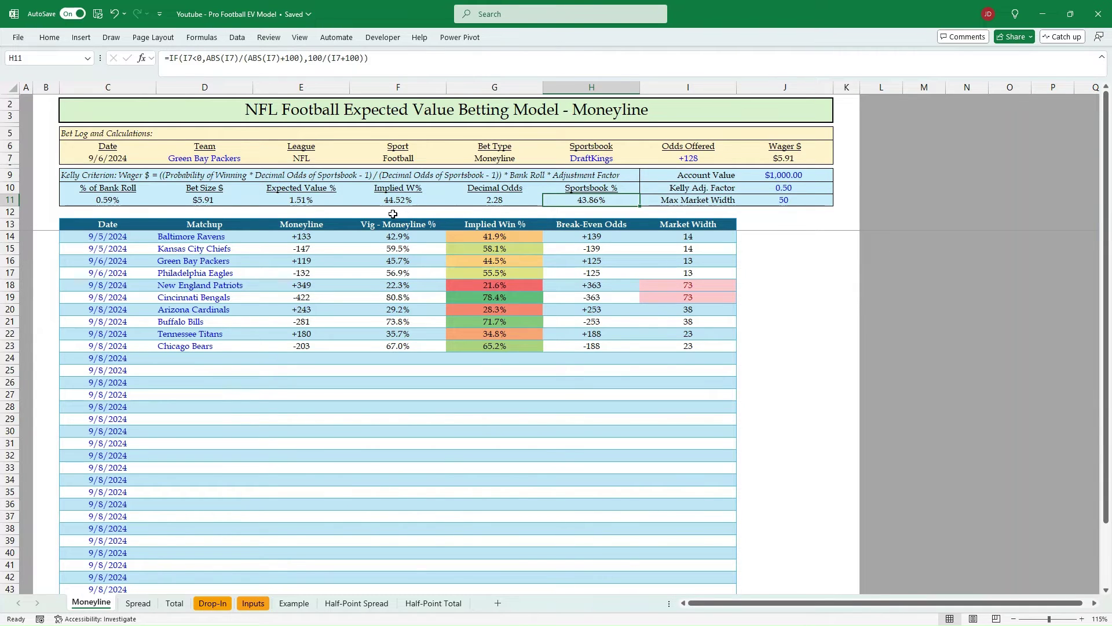
left_click(393, 204)
left_click(586, 203)
left_click(661, 157)
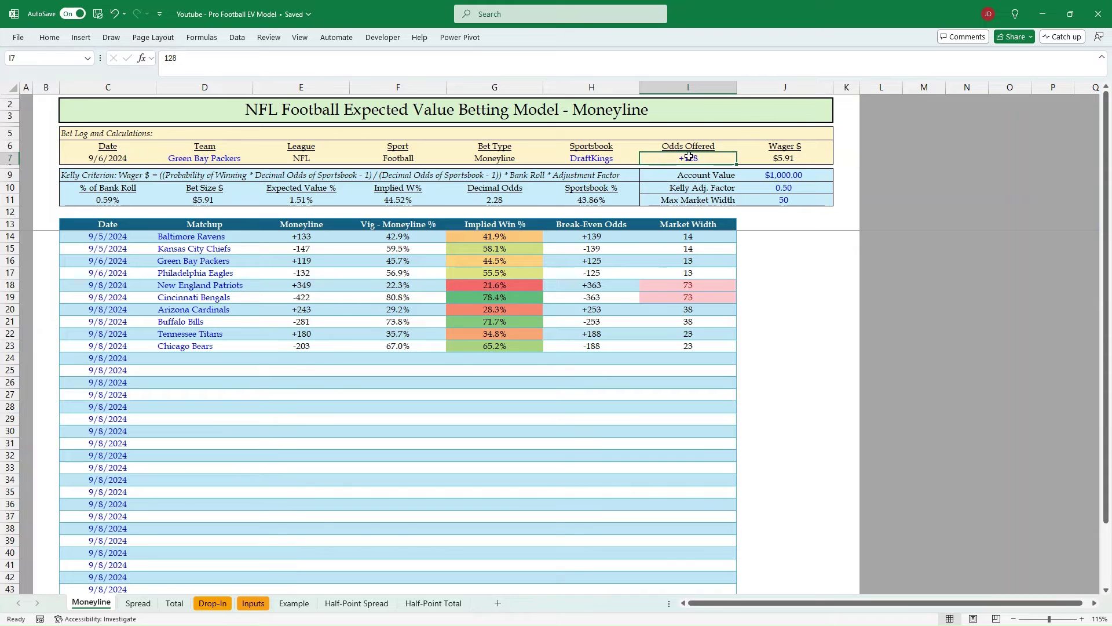
left_click(581, 261)
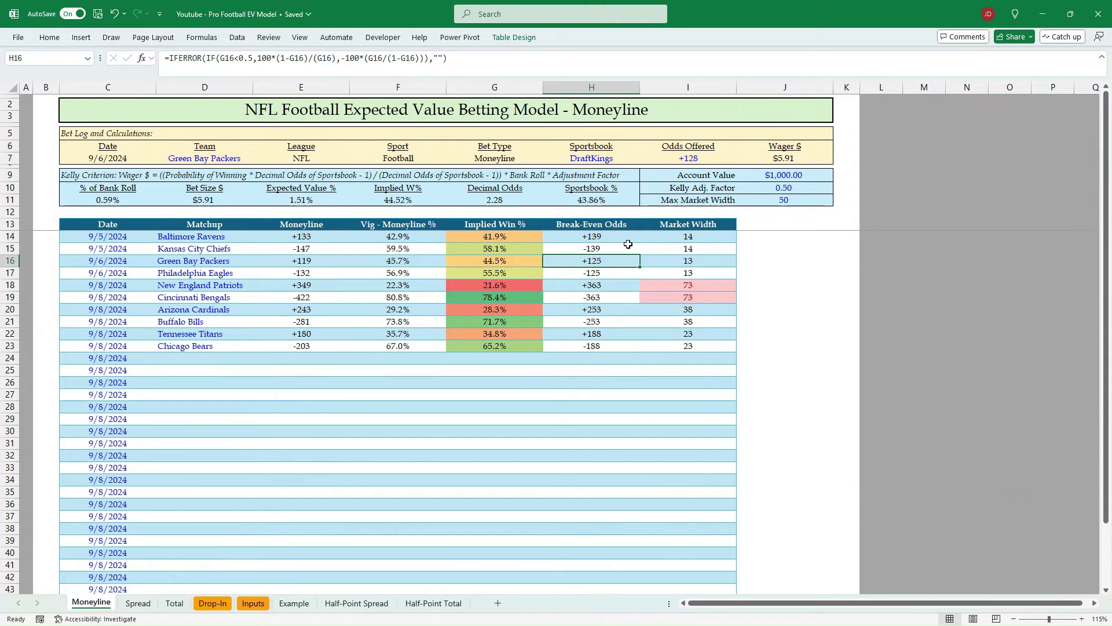
left_click(655, 157)
left_click(615, 261)
left_click(684, 162)
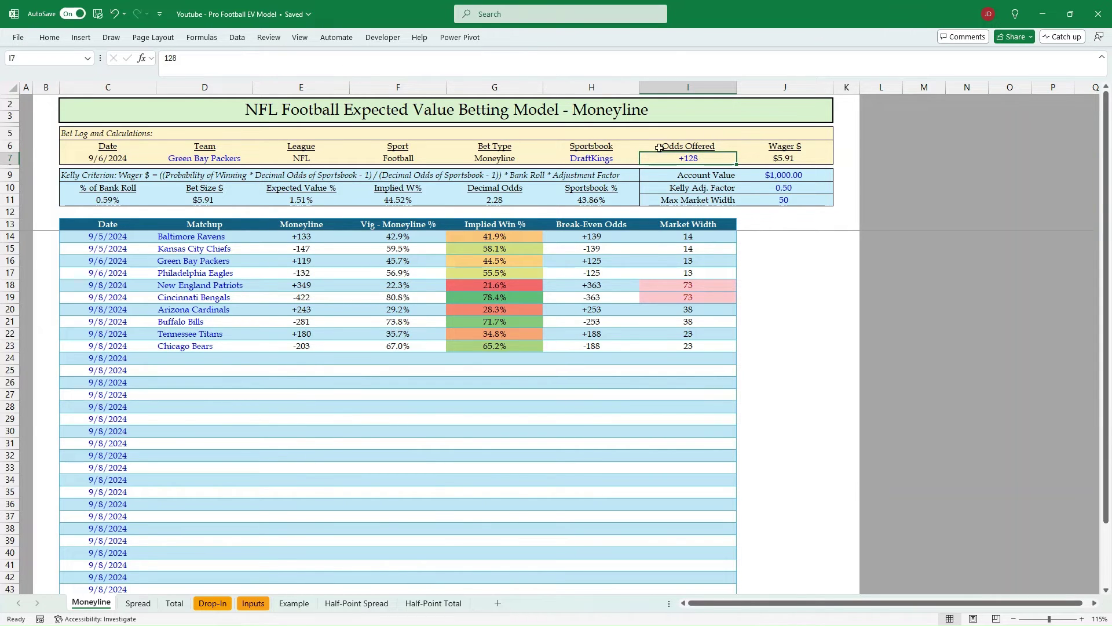
On the Spread sheet, inspect the handicap lookup, spread line, vig and implied percentage formulas.
left_click(138, 602)
left_click(305, 283)
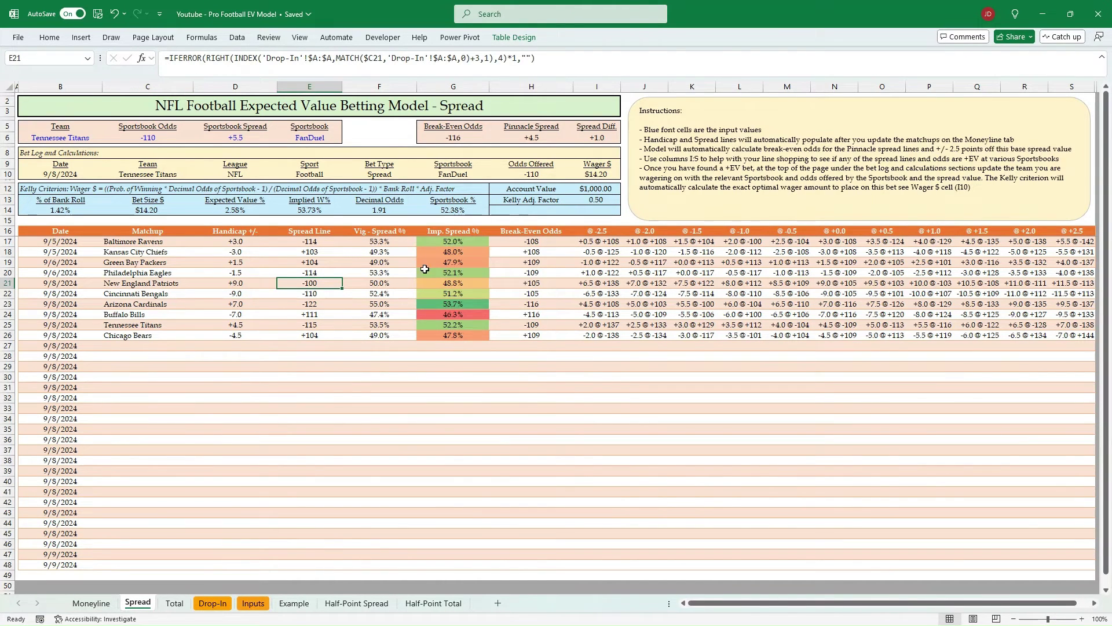
left_click(231, 251)
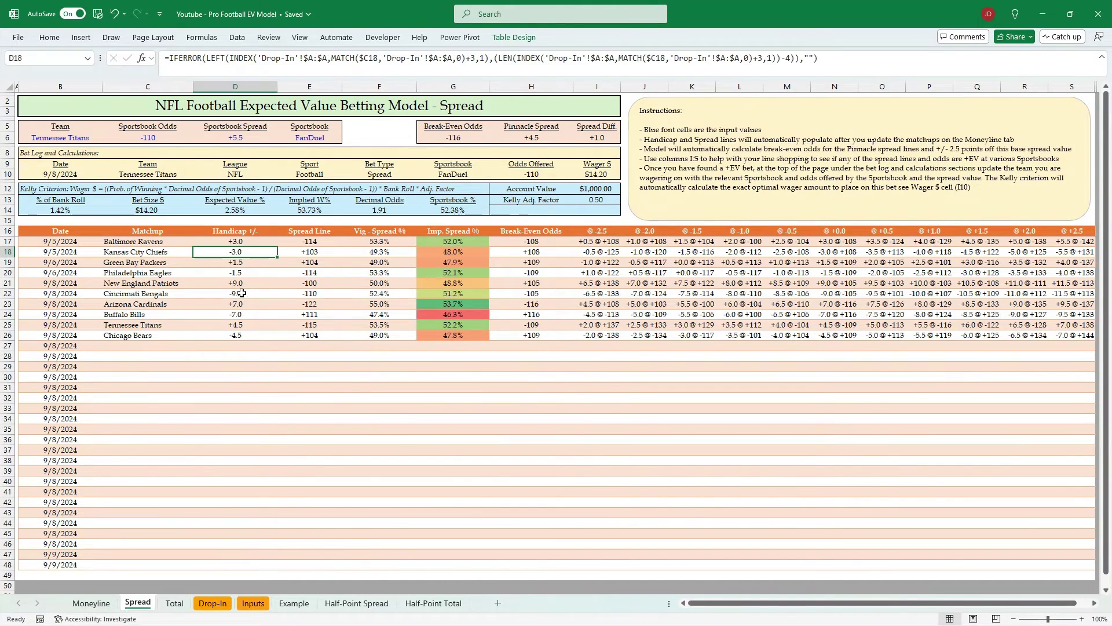
left_click(295, 252)
left_click(390, 243)
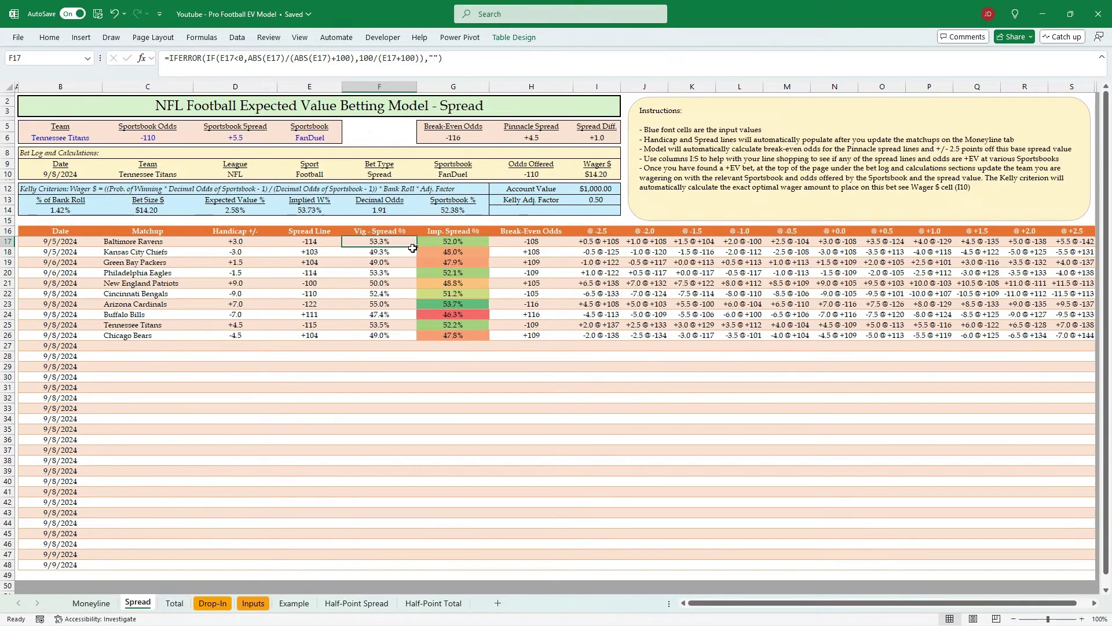
left_click(399, 258)
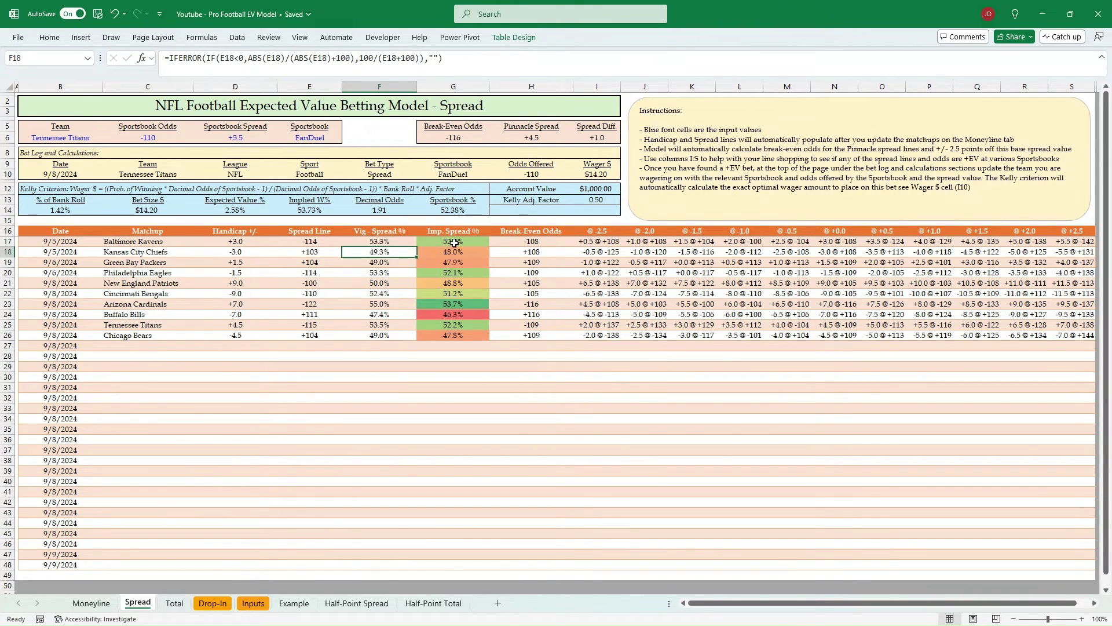
left_click(455, 244)
Compare Ravens and Chiefs break-even odds and handicap values, then bring up Sportsbook Review full screen.
left_click(533, 244)
left_click(538, 252)
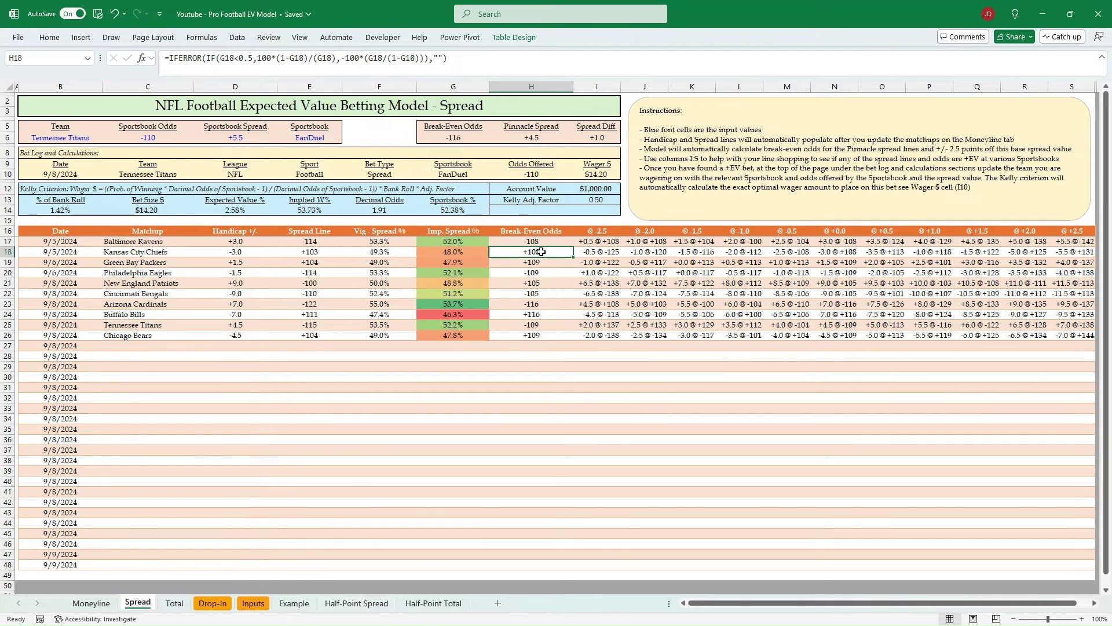
left_click(542, 244)
left_click(545, 252)
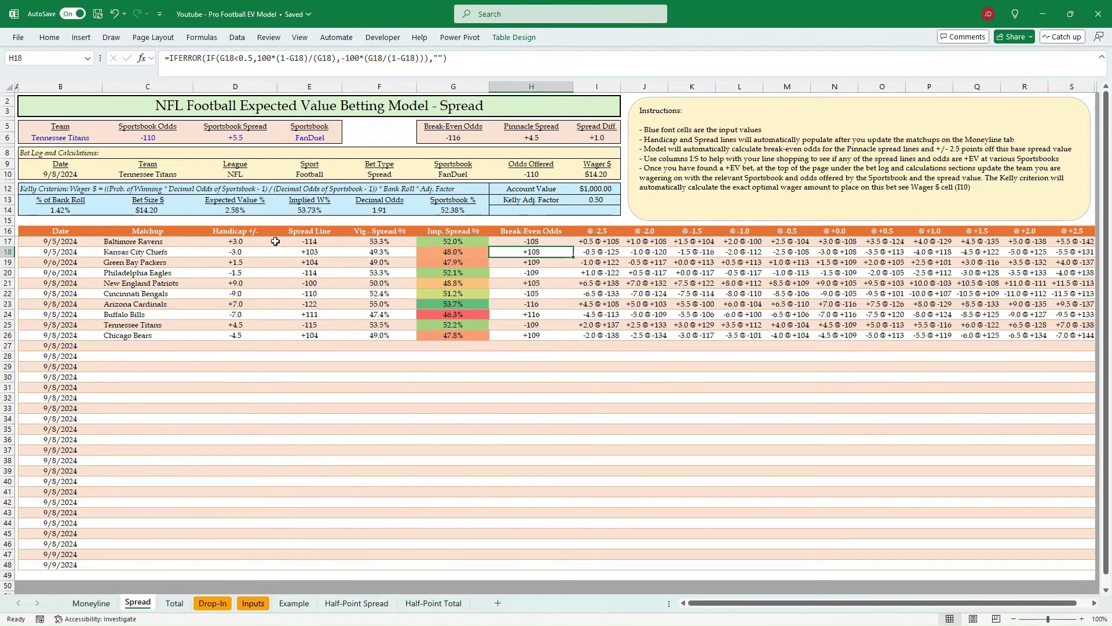
left_click(253, 251)
left_click(250, 272)
left_click(251, 293)
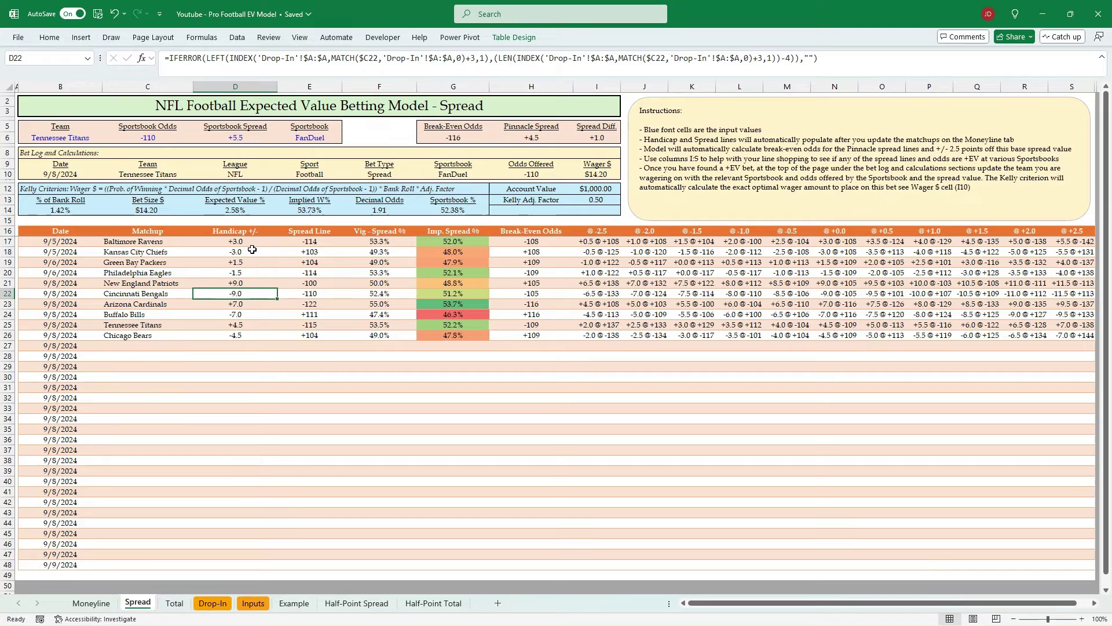
left_click(251, 244)
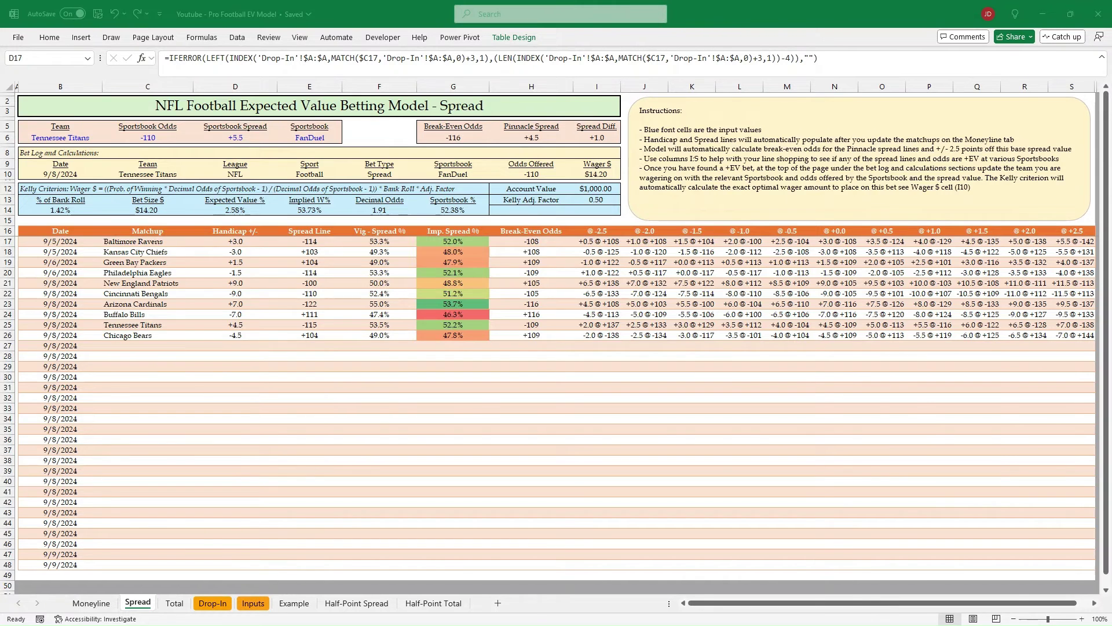
key("alt+Tab")
left_click(927, 160)
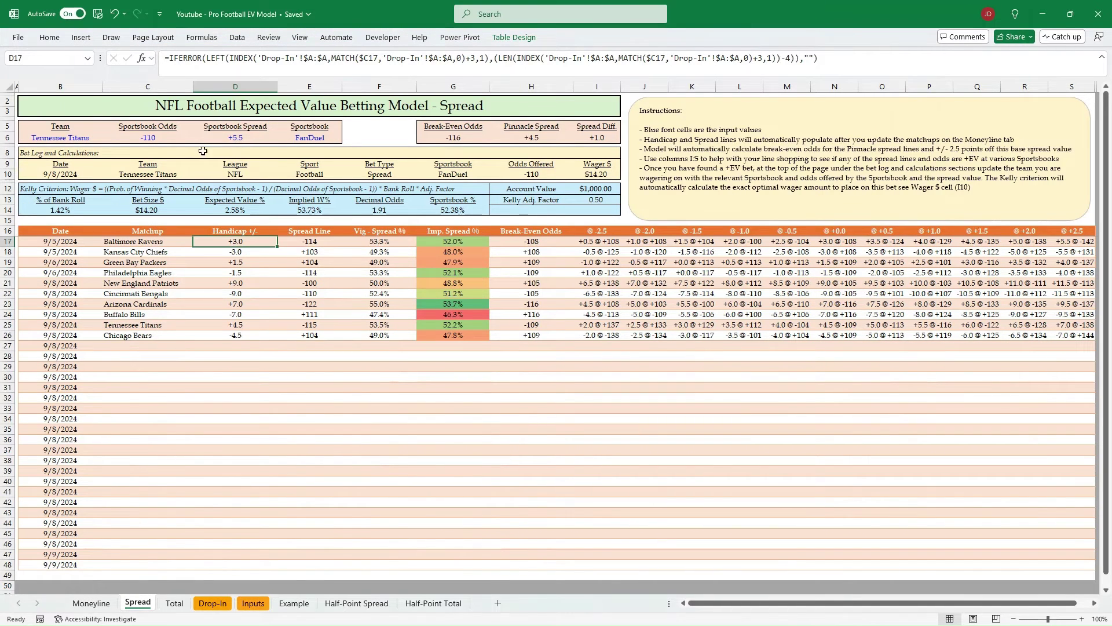
Change the Spread bet log's team to Green Bay Packers with a +2.0 sportsbook spread.
left_click(159, 140)
key("Left")
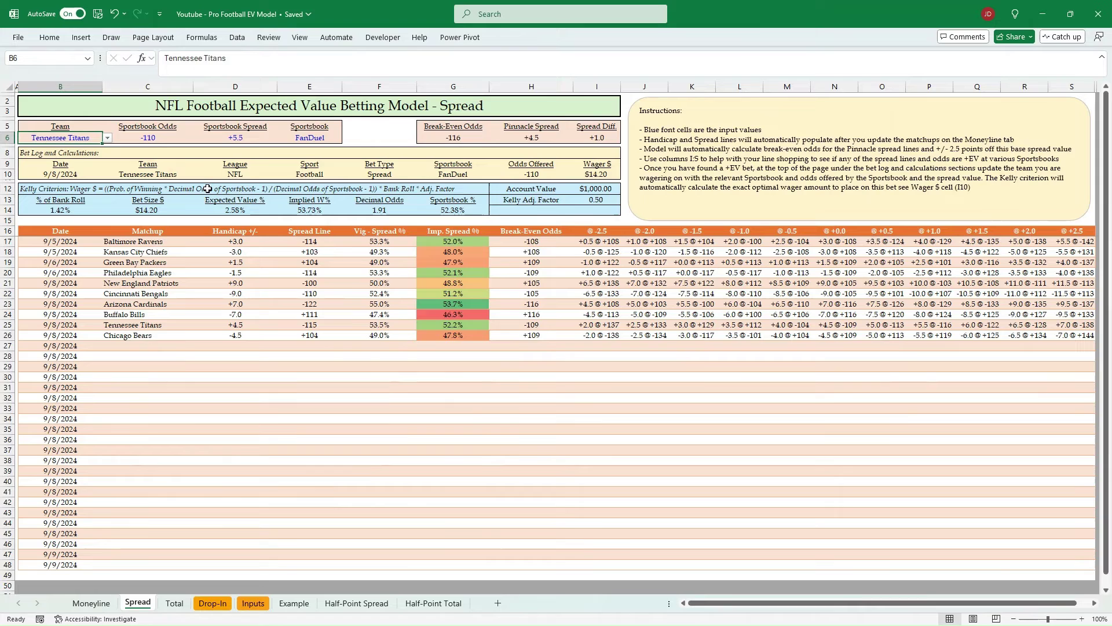
type("Green Bay Packers")
key("Tab")
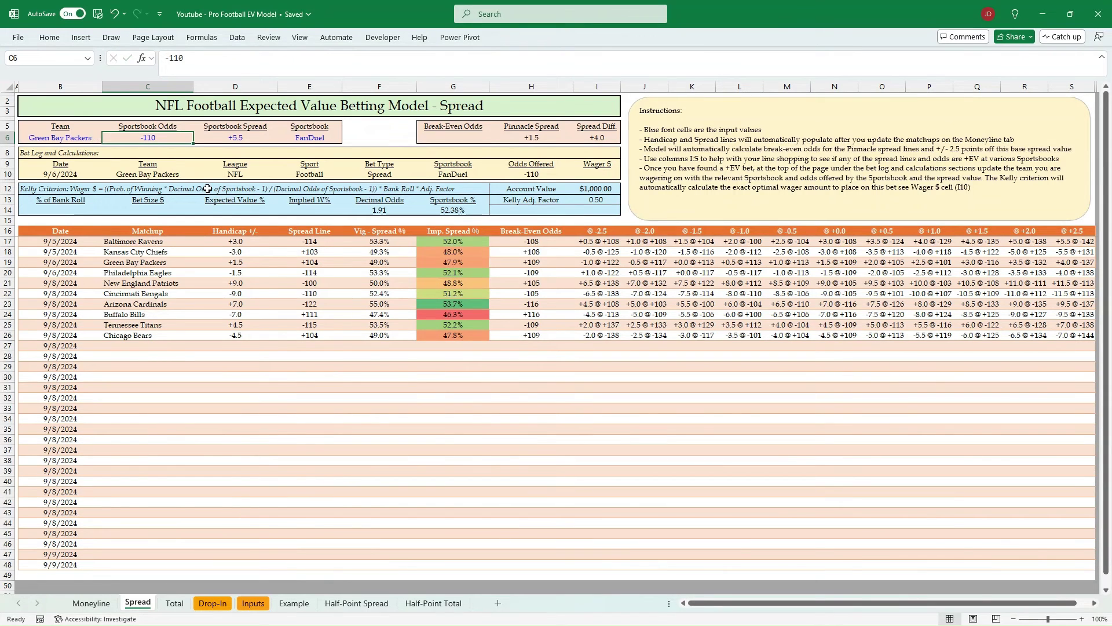
key("Right")
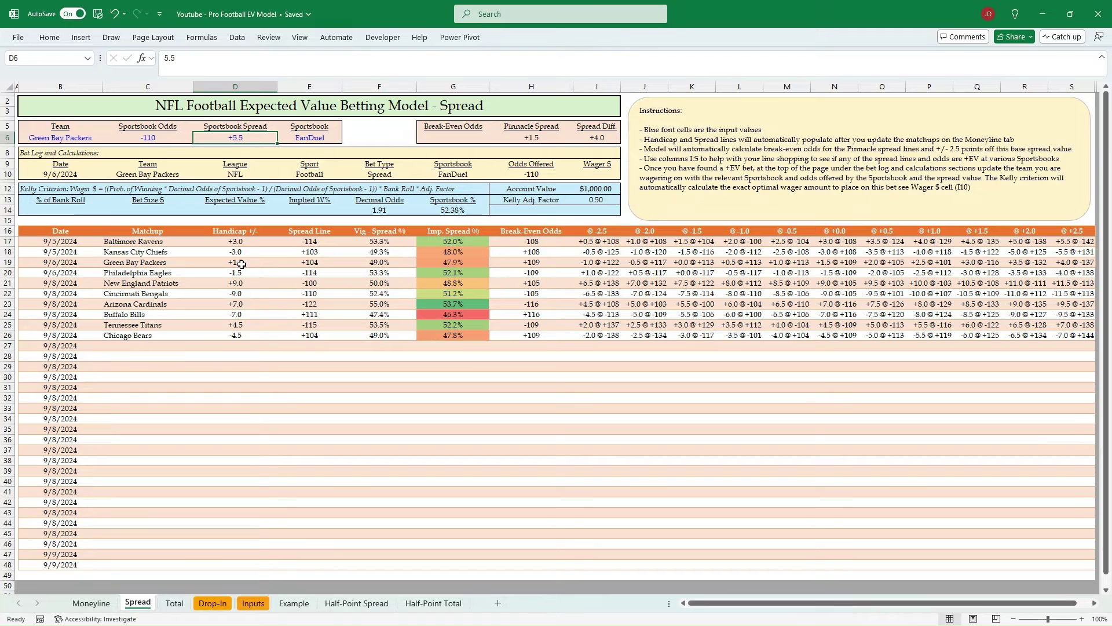
type("2")
key("Tab")
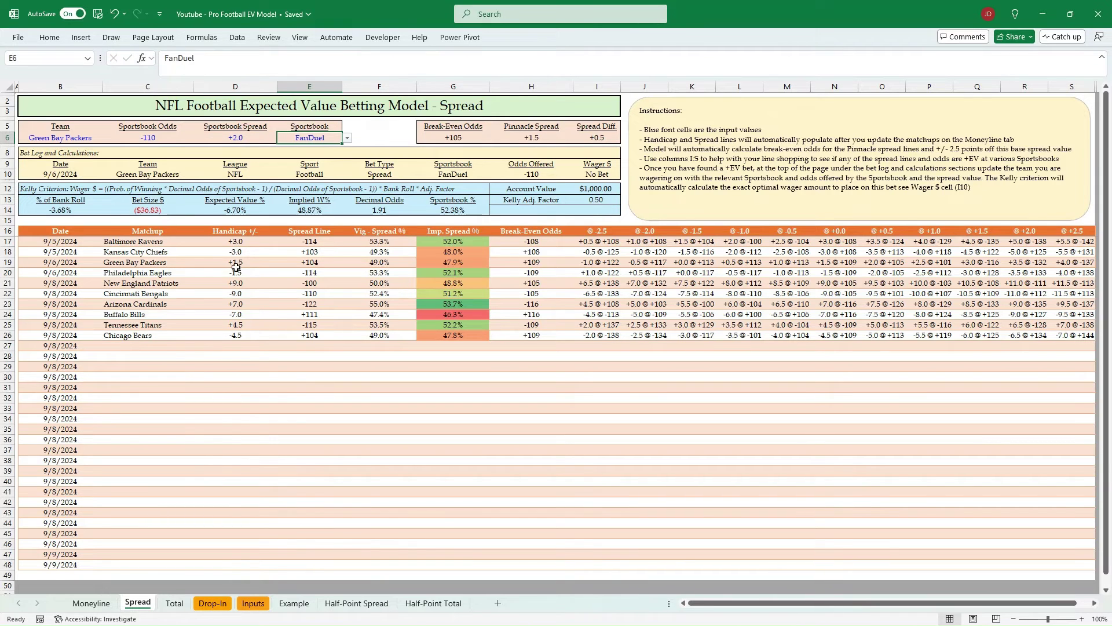
Review the break-even odds, Pinnacle spread lookup and spread difference formulas.
left_click(459, 136)
key("Right")
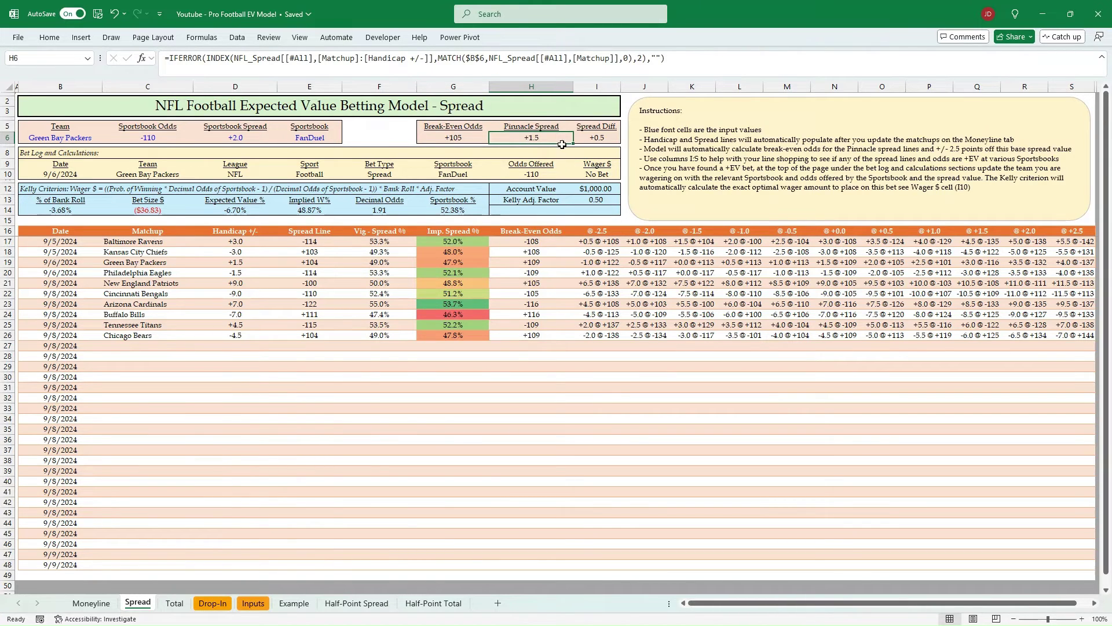
key("Right")
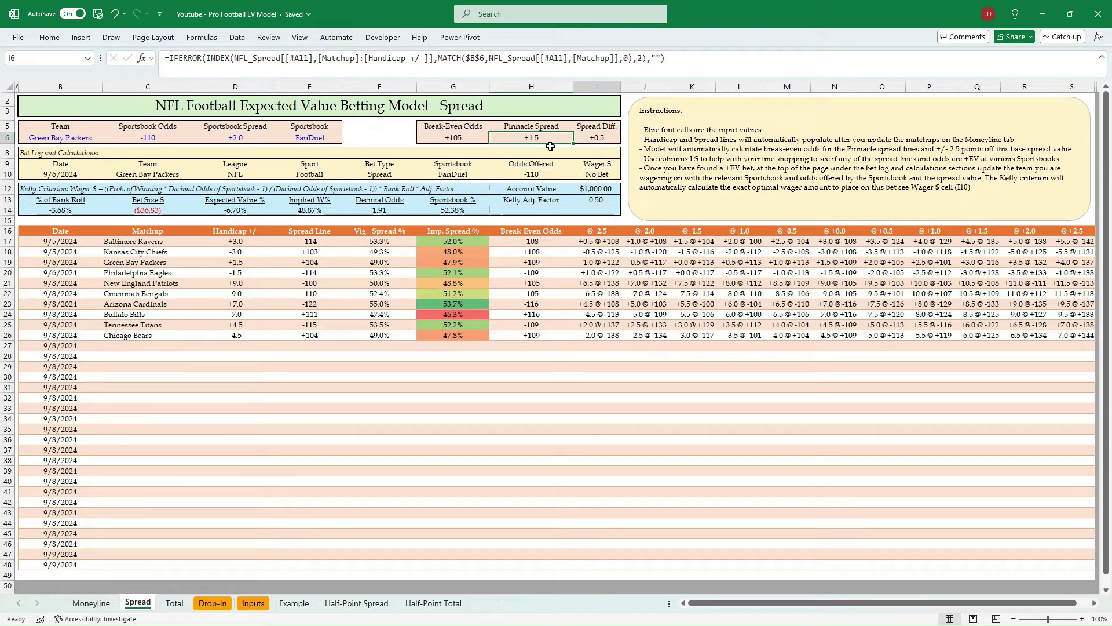
left_click(470, 138)
Set the sportsbook odds to +110 and check the recalculated $11.97 Kelly wager.
left_click(162, 141)
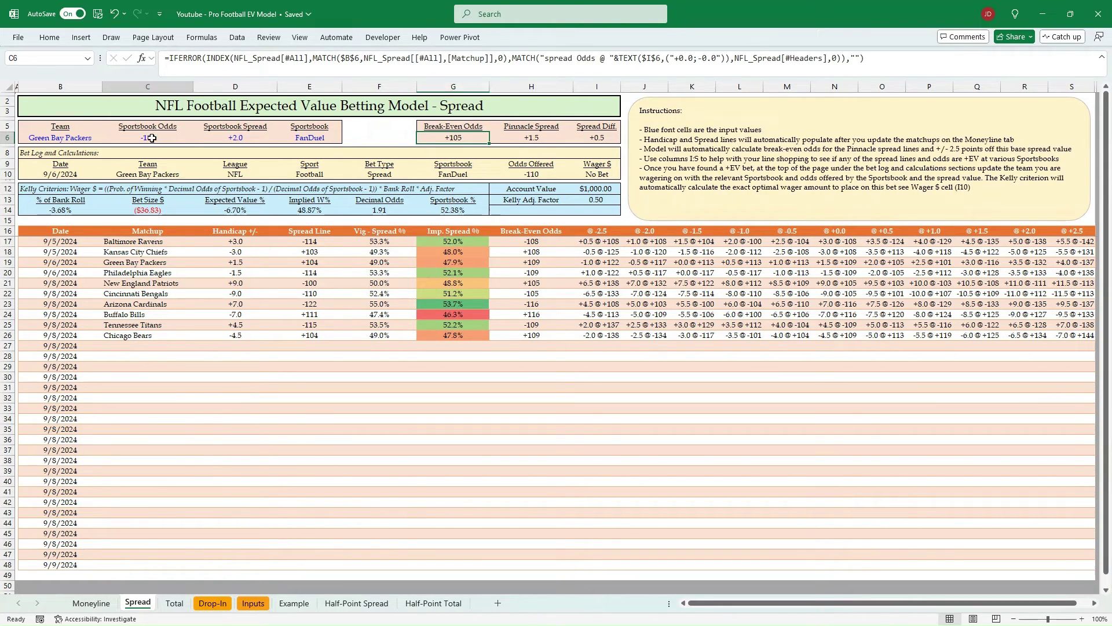
type("11")
key("Return")
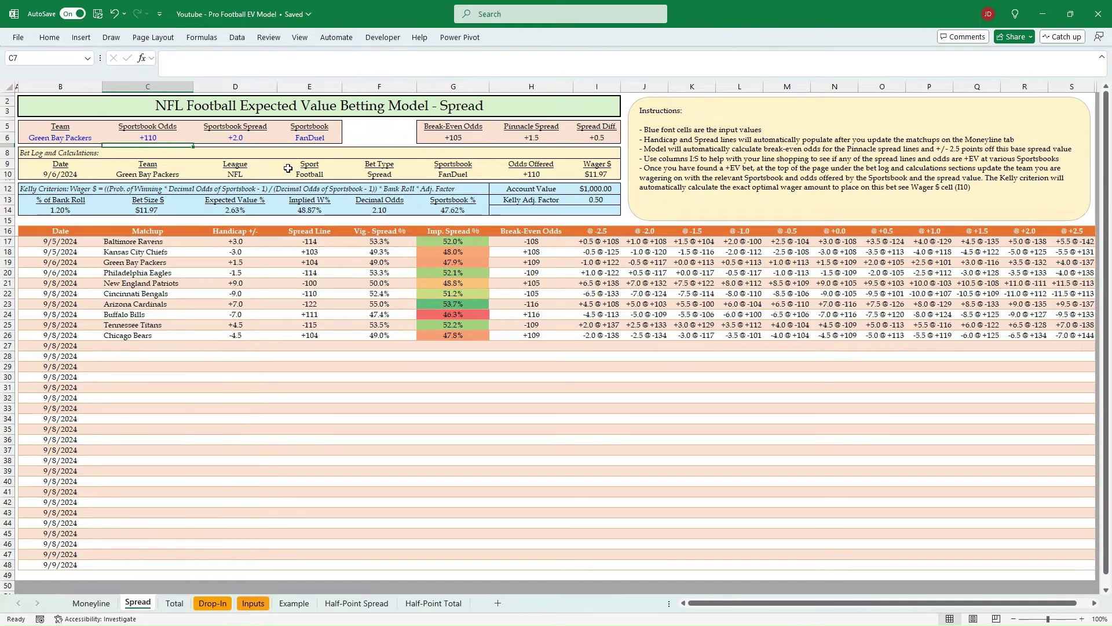
left_click(466, 140)
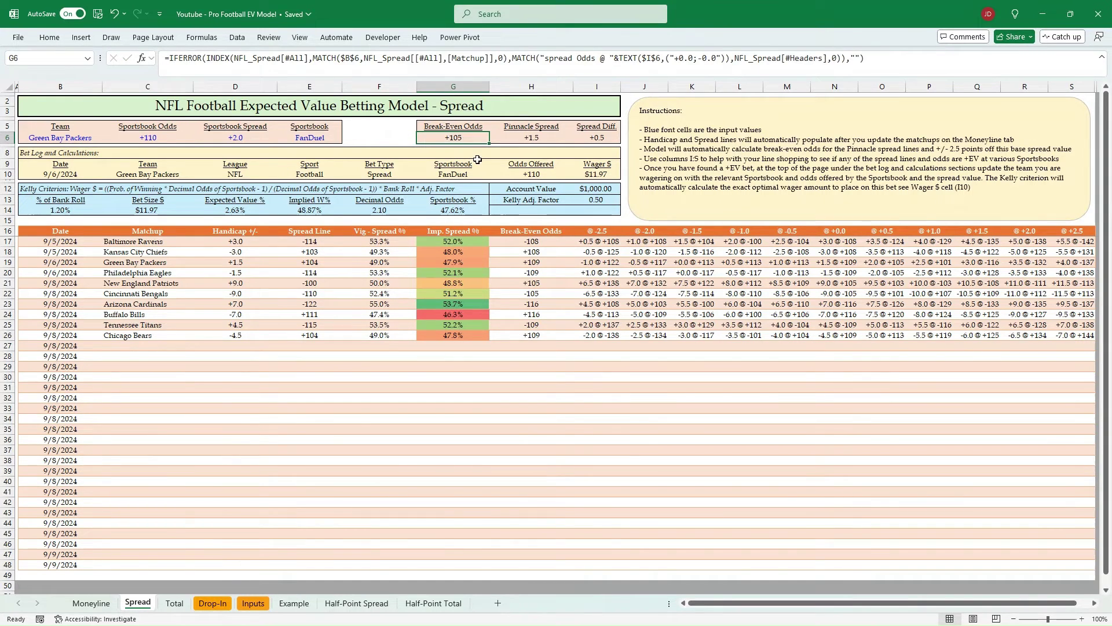
left_click(584, 174)
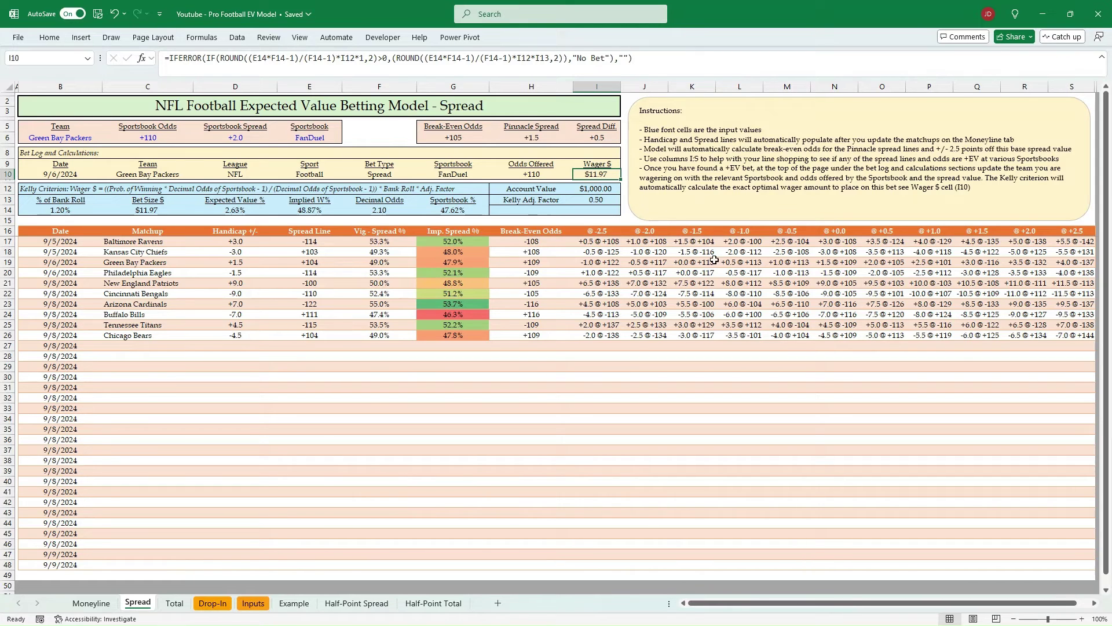
Review the Packers and Eagles alternate-line rows and O19's +0.5 formula, then switch to Half-Point Spread.
left_click_drag(377, 260, 782, 282)
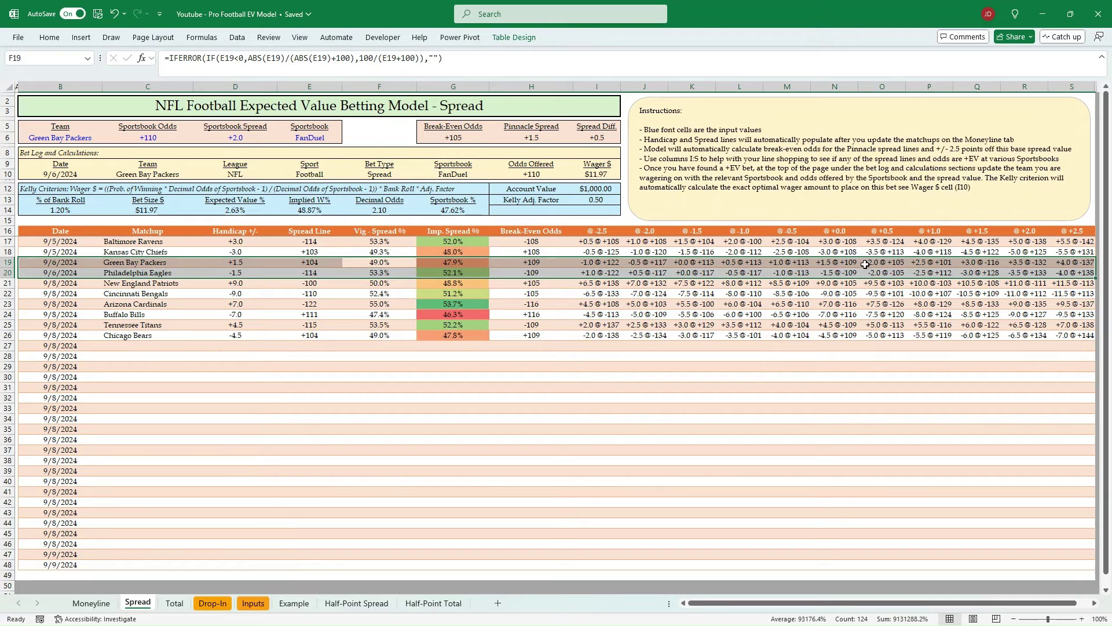
left_click(904, 263)
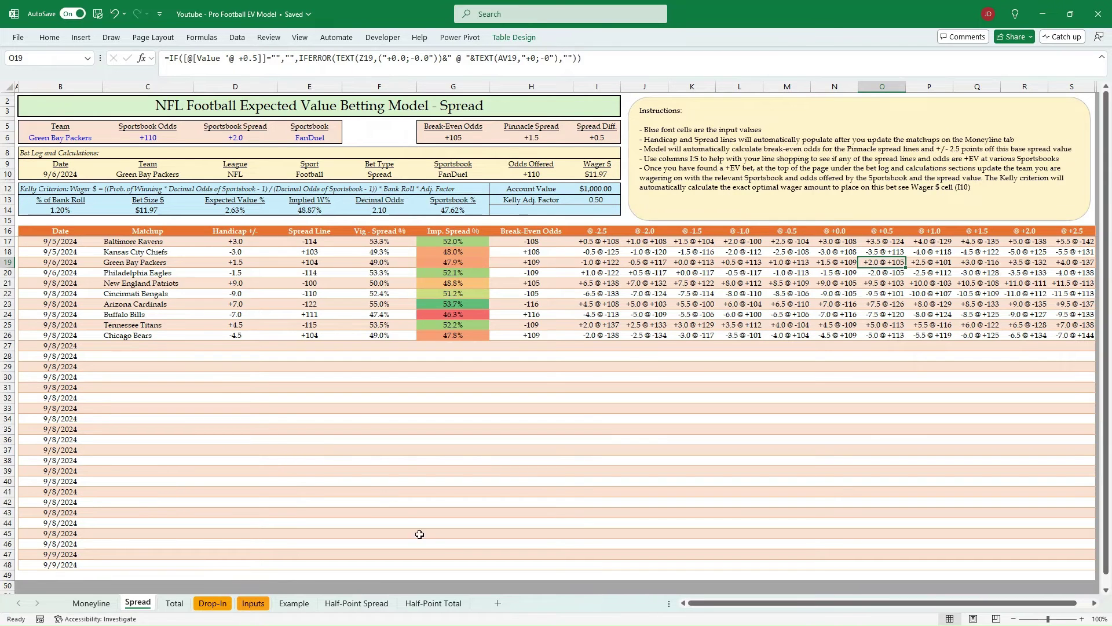
left_click(386, 604)
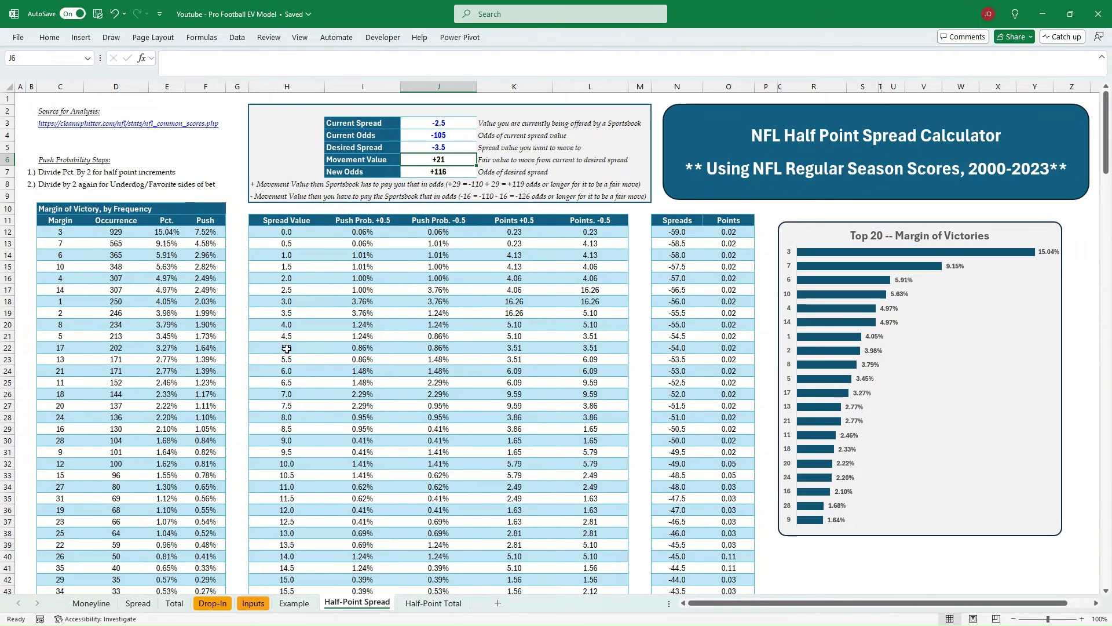
Enter a current spread of +1.5 at -110 odds in the half-point calculator.
left_click(423, 123)
key("Down")
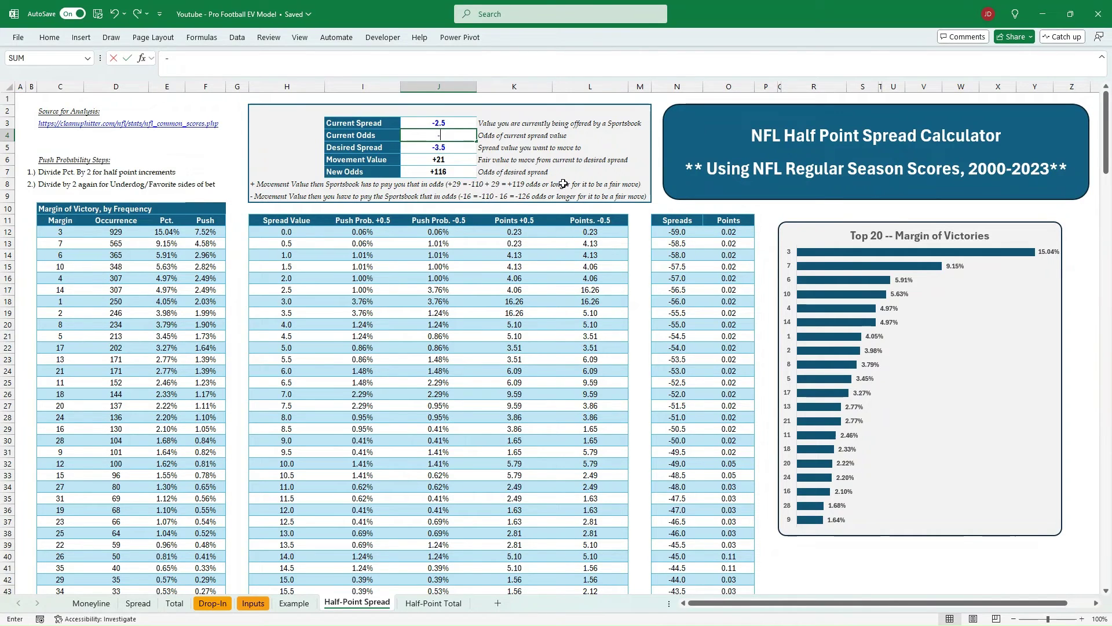
type("110")
key("Return")
key("Up")
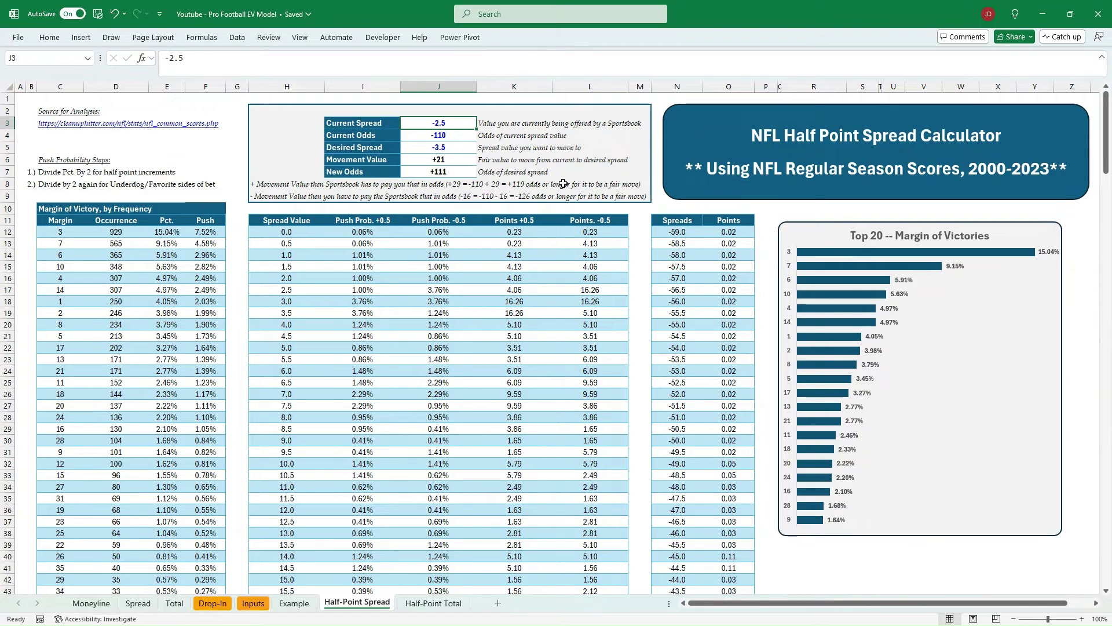
type("1.5")
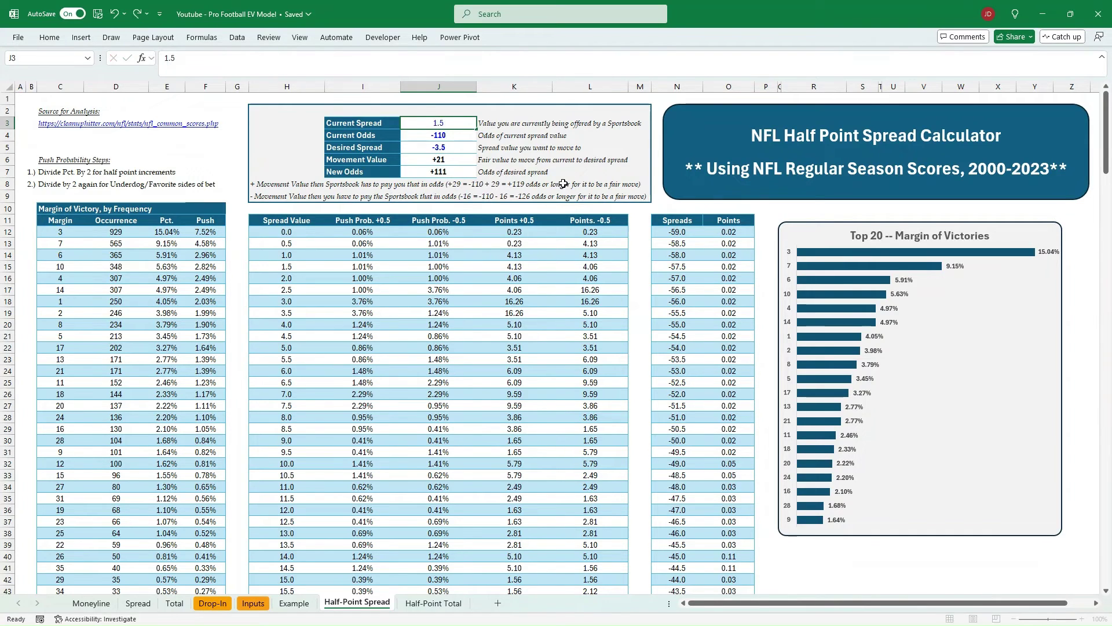
key("Return")
key("Return")
Set the desired spread to +2.0 and check the resulting -4 movement and -114 new odds.
key("Up")
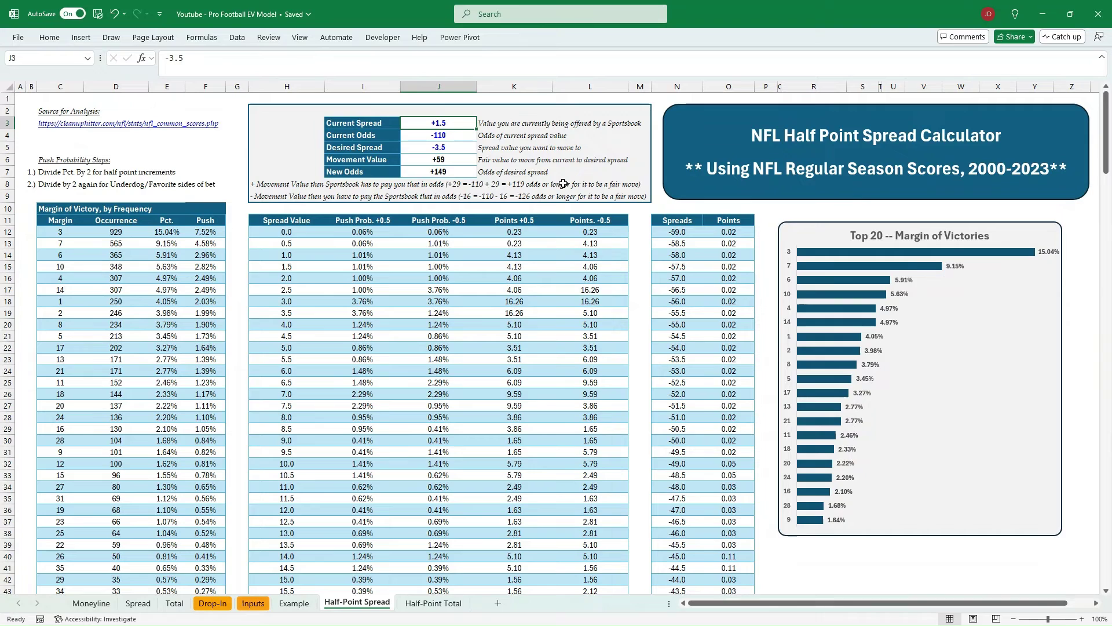
key("Up")
key("Down")
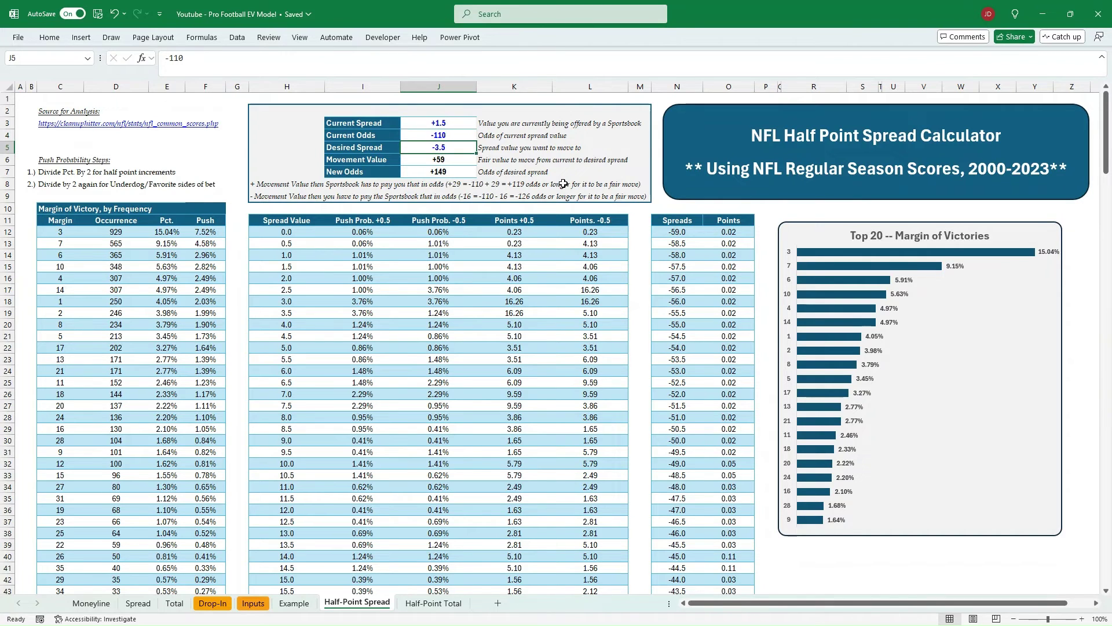
key("Down")
type("2")
key("Return")
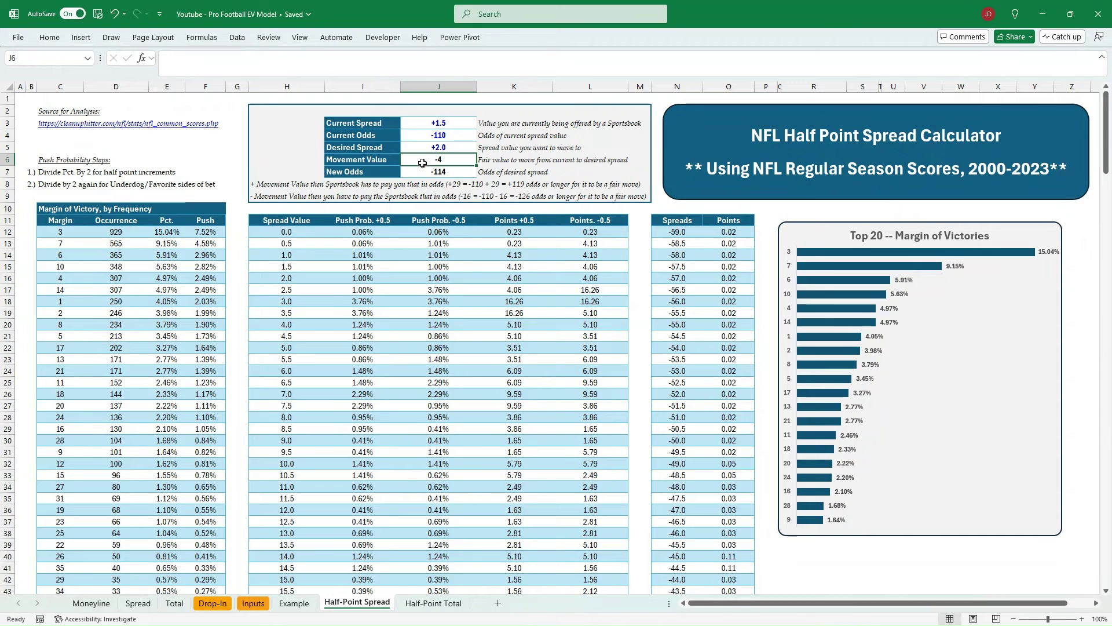
left_click(459, 126)
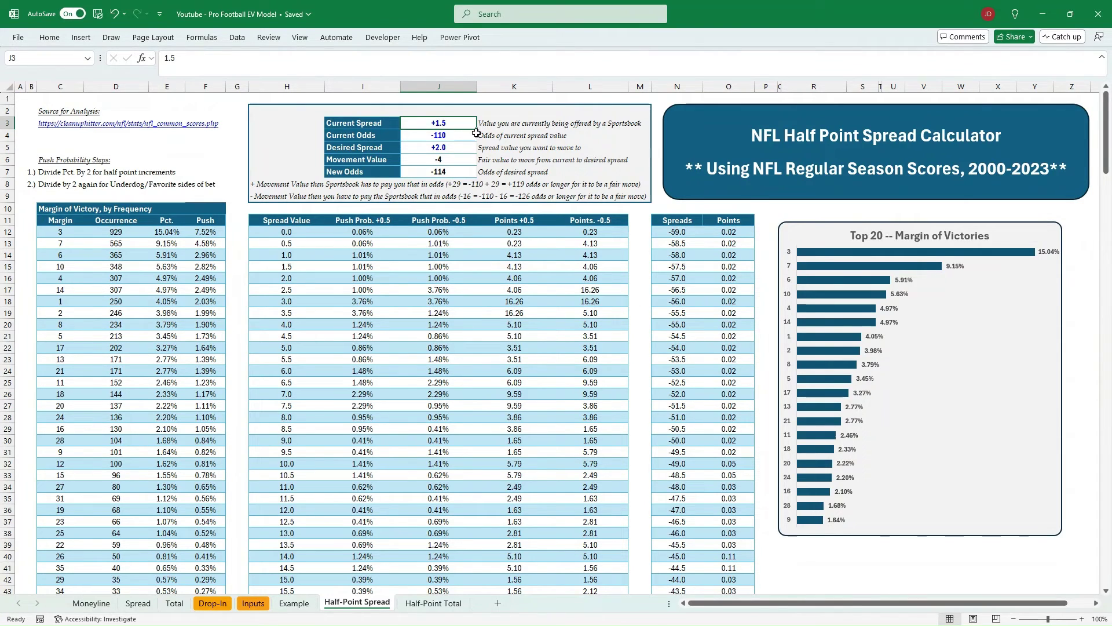
left_click(466, 144)
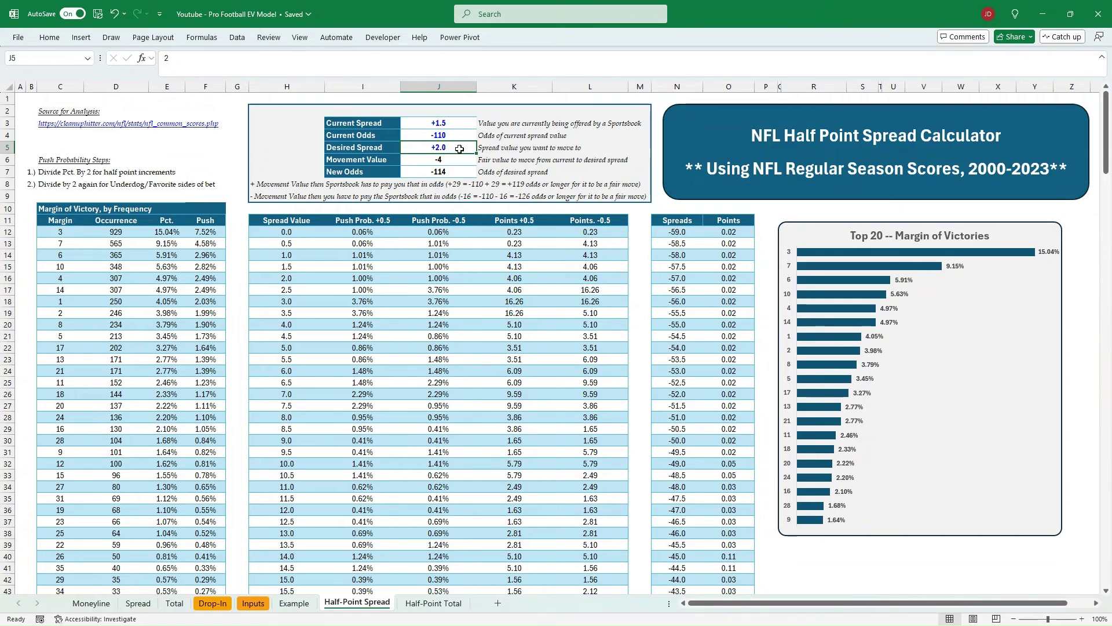
left_click(456, 174)
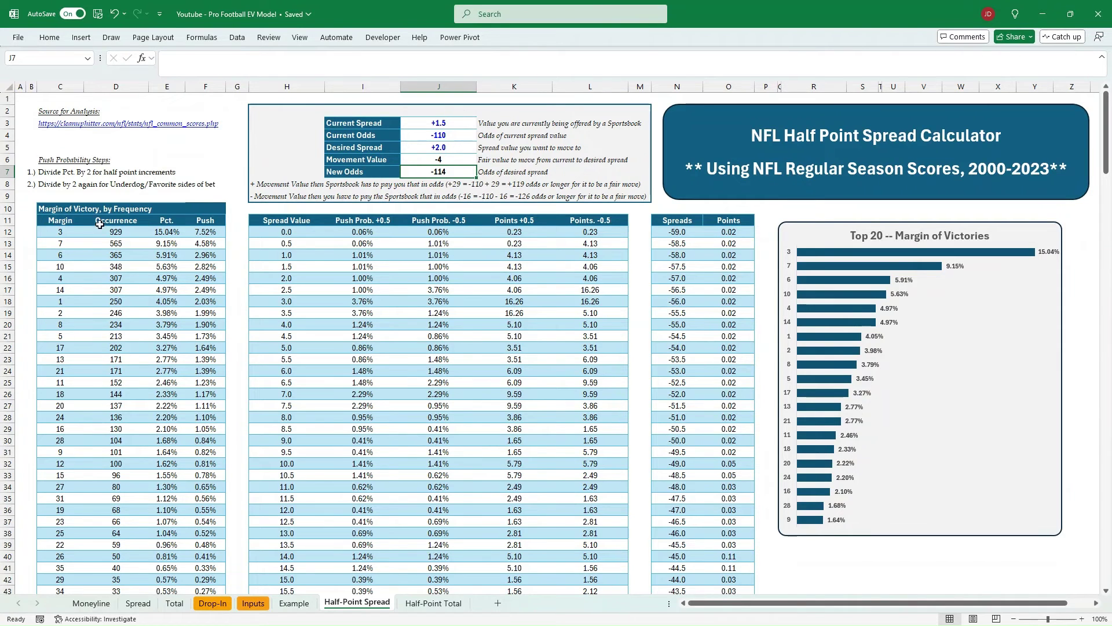
Review the margin table, highlighting the most common margins 3 (15.04%) and 14.
left_click(68, 233)
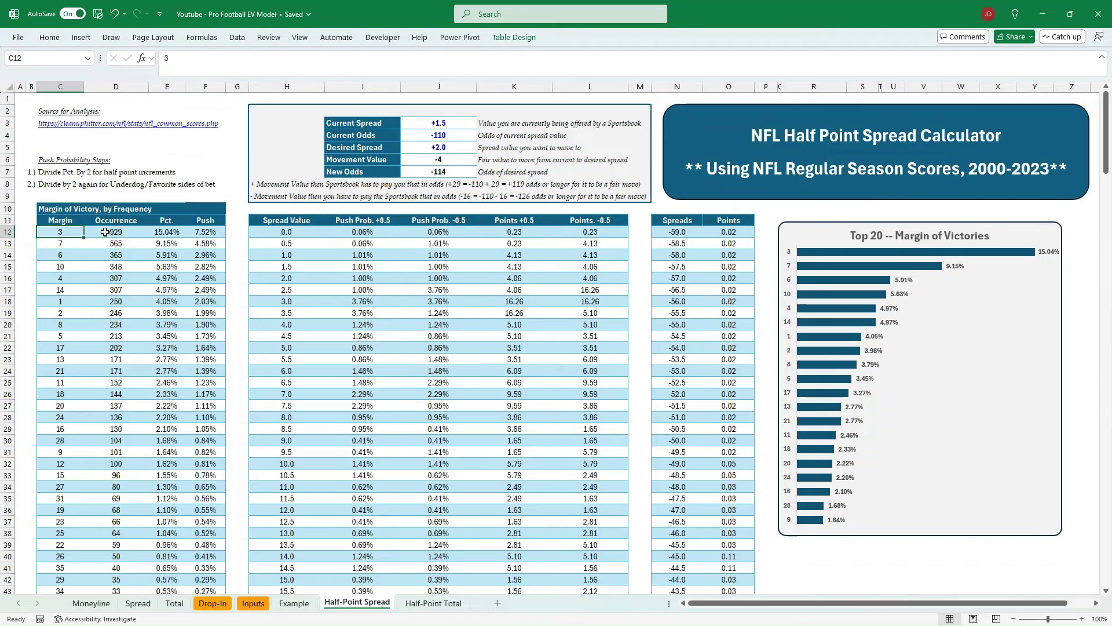
left_click(63, 255)
left_click(63, 291)
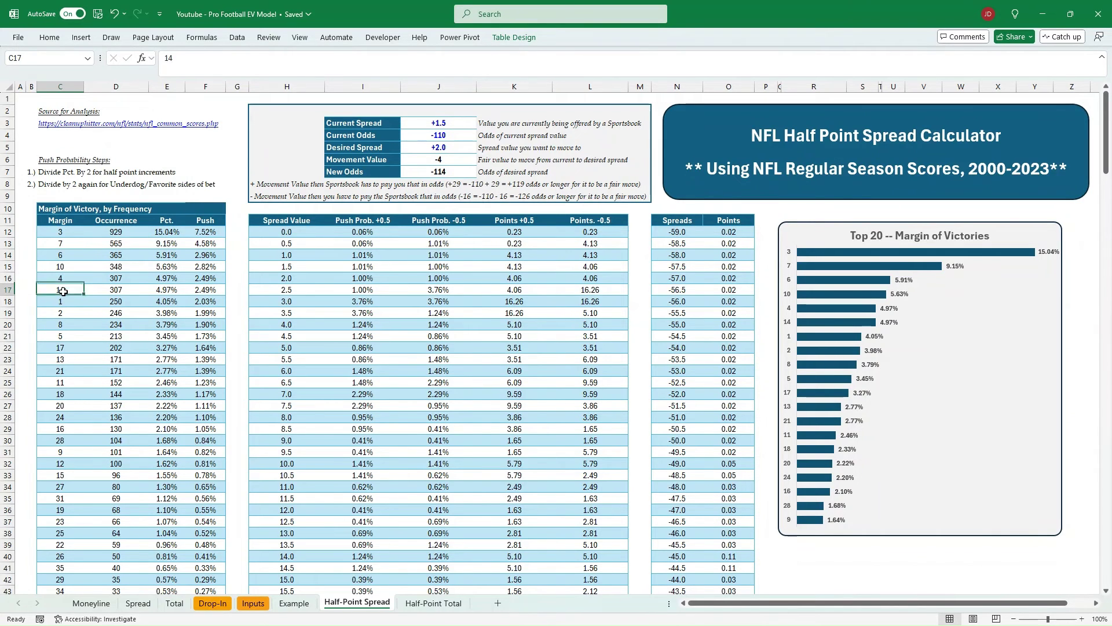
left_click(71, 233)
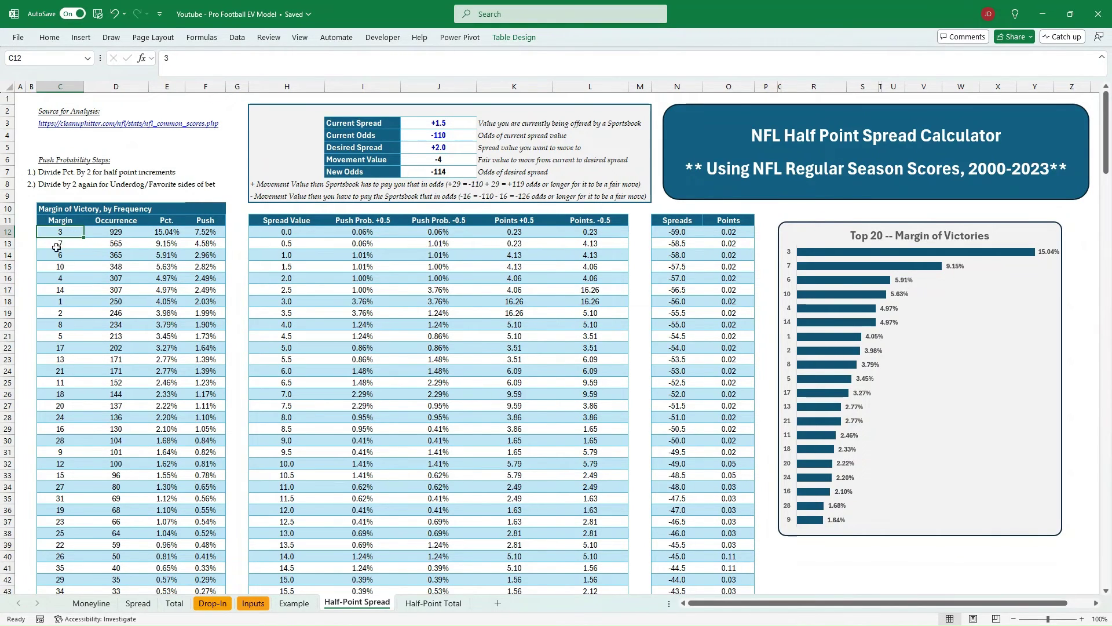
left_click(107, 231)
left_click(166, 233)
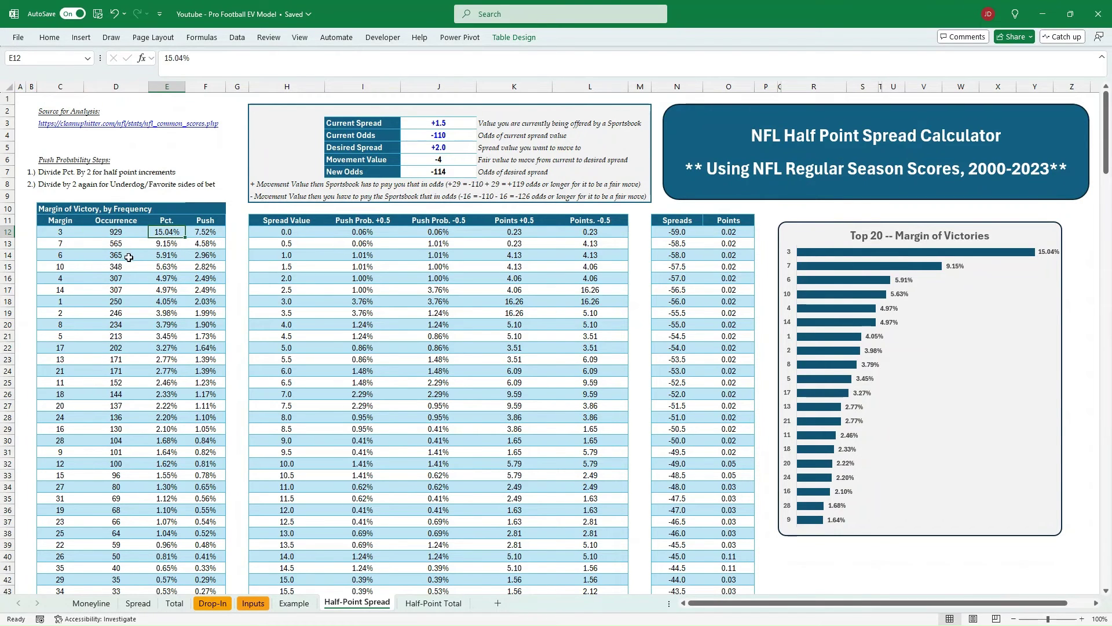
scroll(261, 262, "down", 2)
scroll(301, 265, "up", 2)
left_click(414, 603)
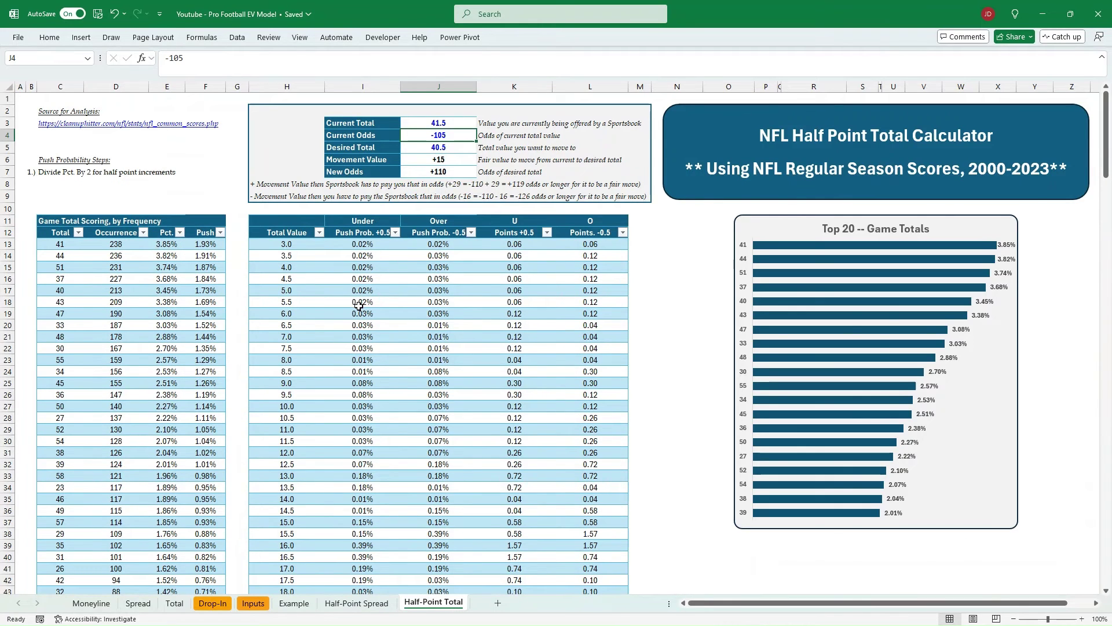
left_click(441, 124)
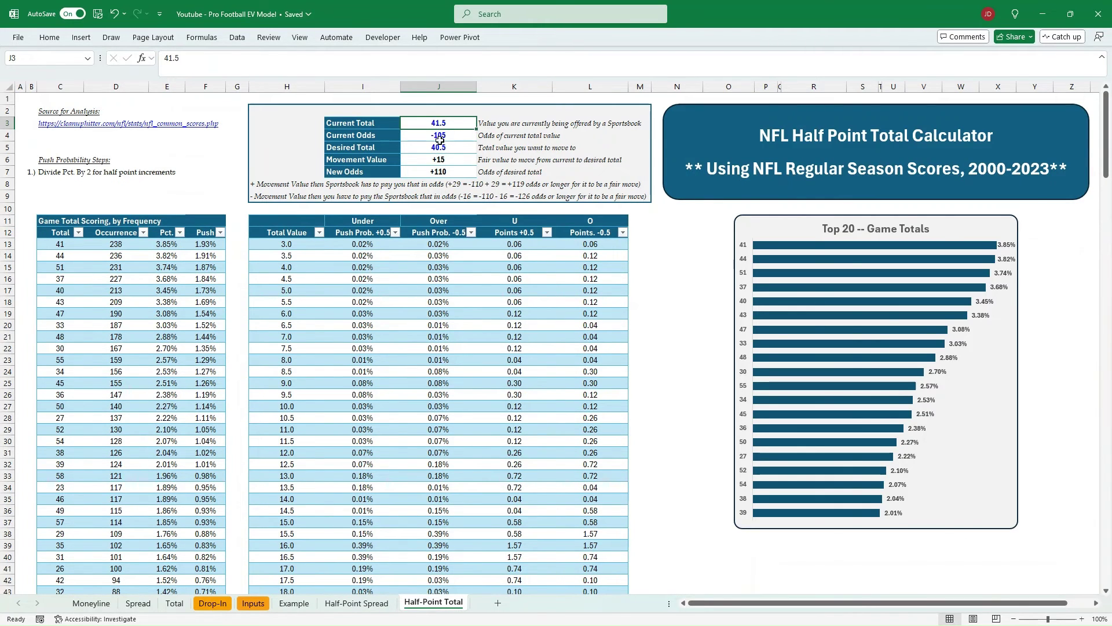
left_click(437, 159)
left_click(439, 172)
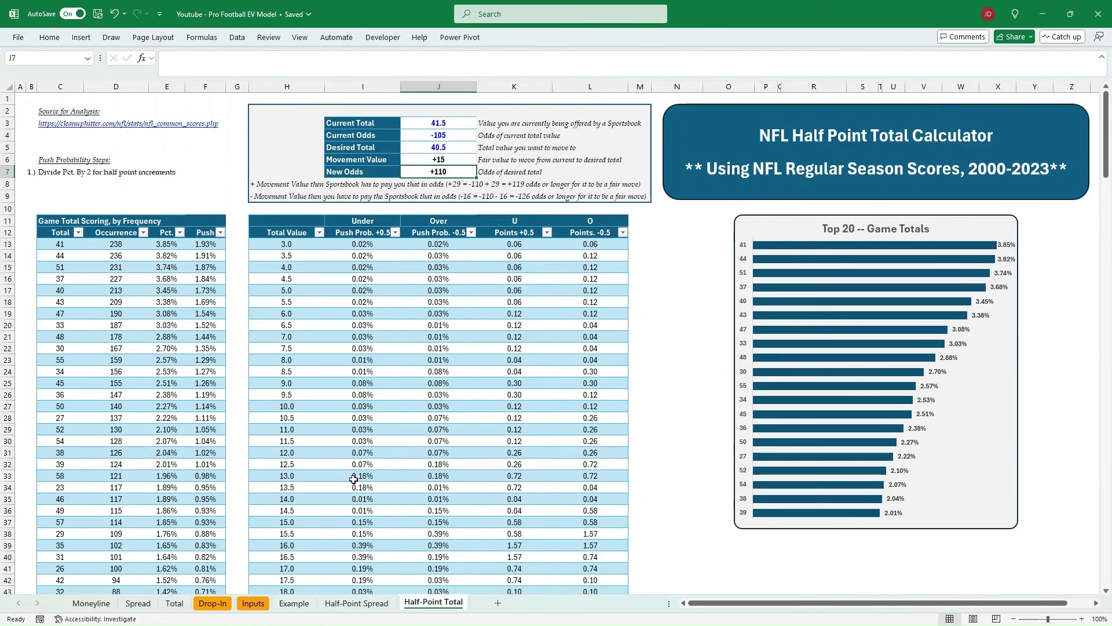
left_click(176, 603)
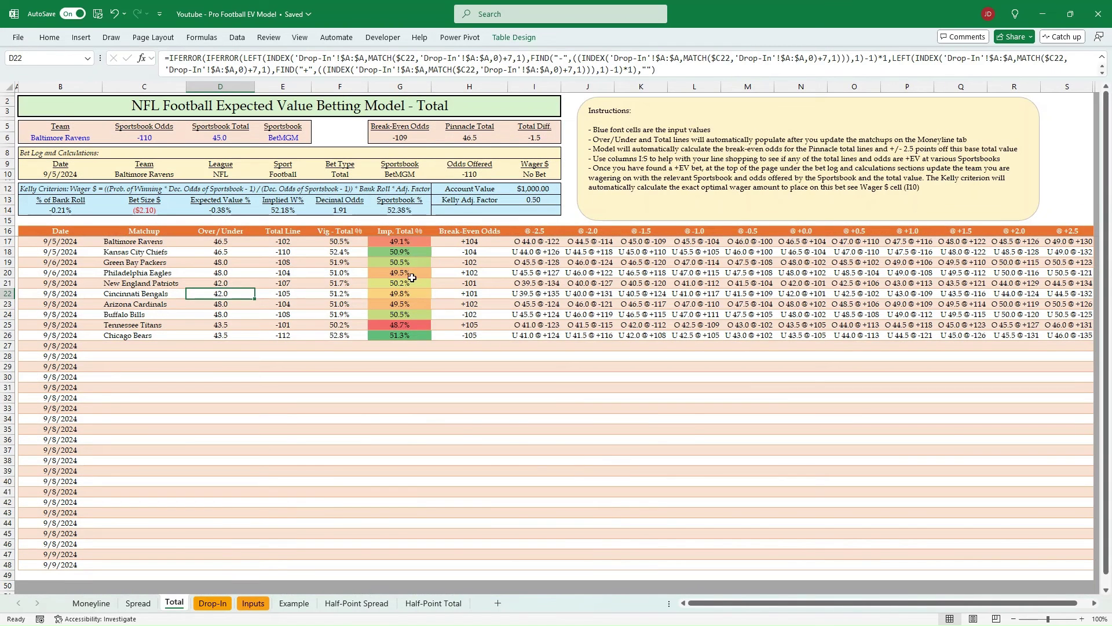
left_click(281, 223)
left_click(524, 232)
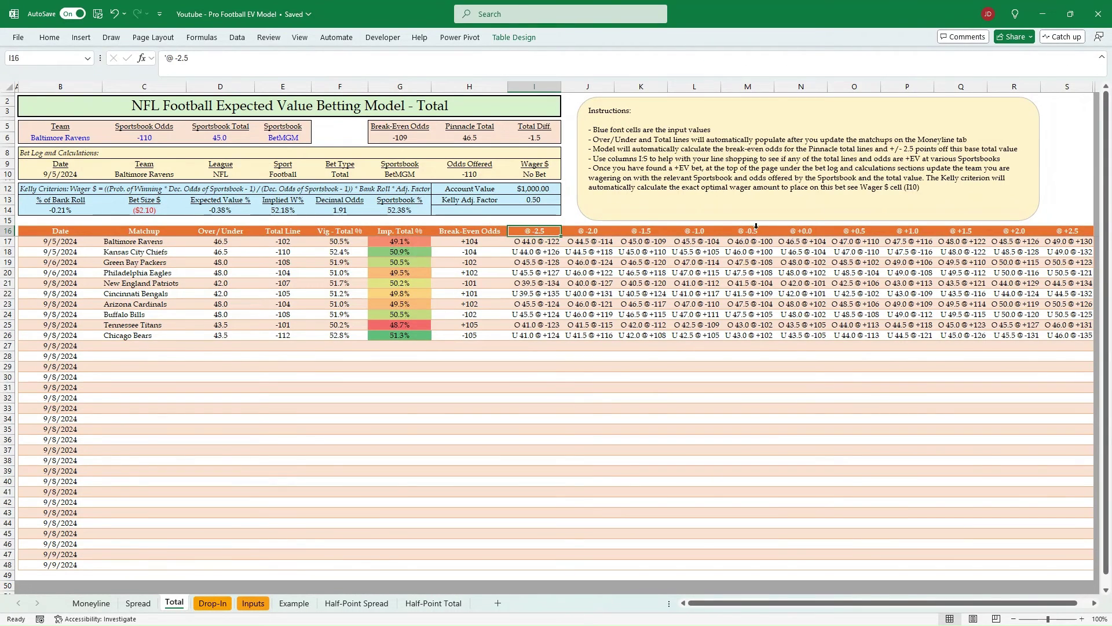
left_click(798, 234)
left_click(547, 234)
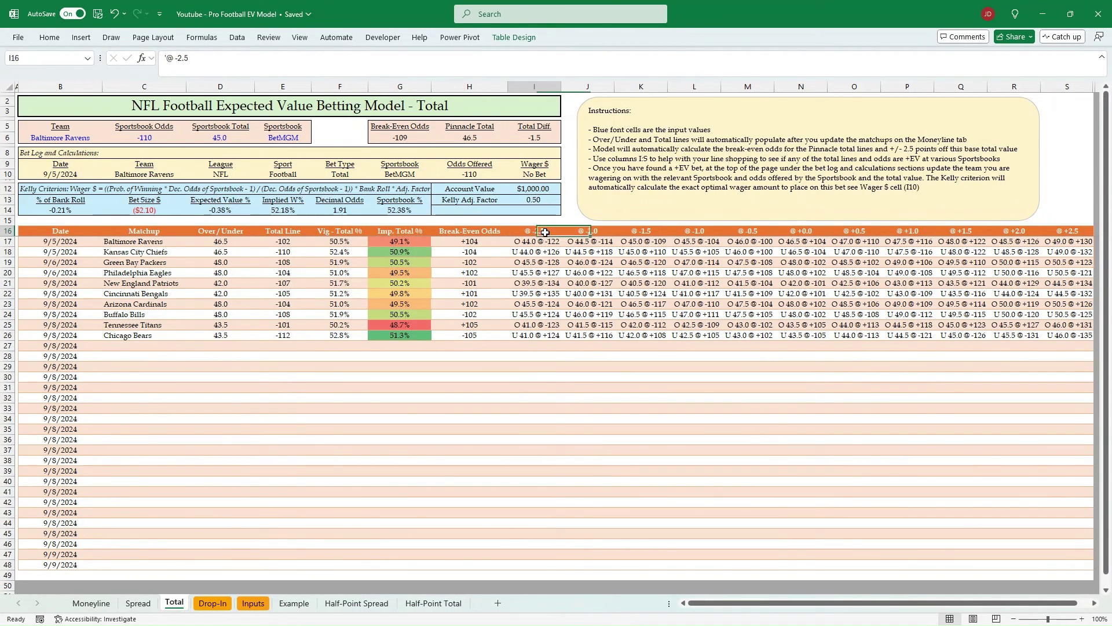
left_click(1052, 231)
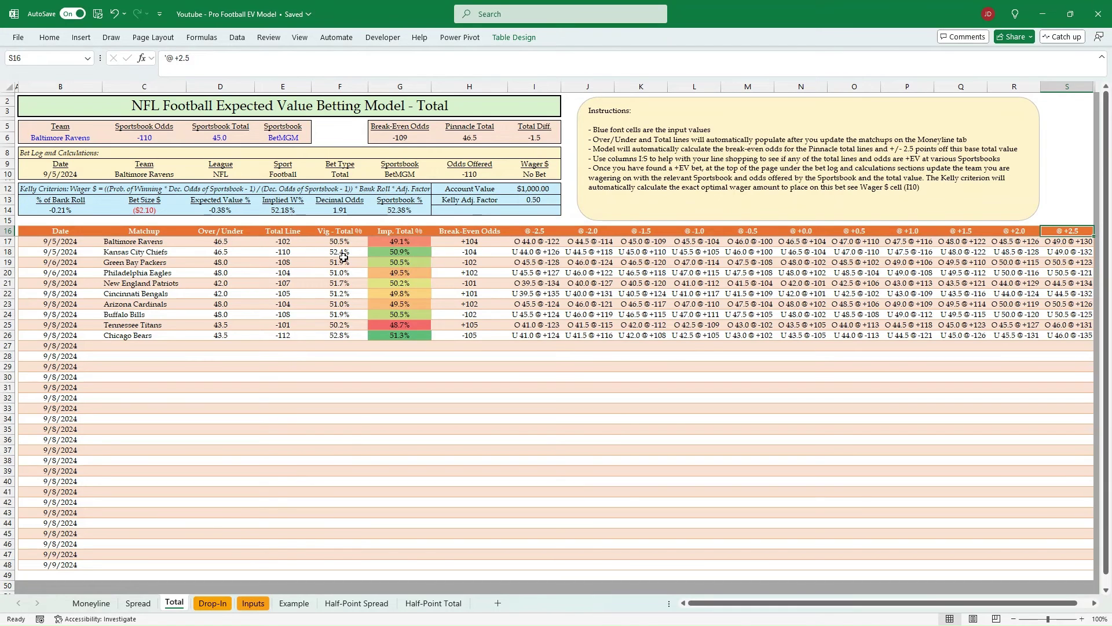
left_click(301, 262)
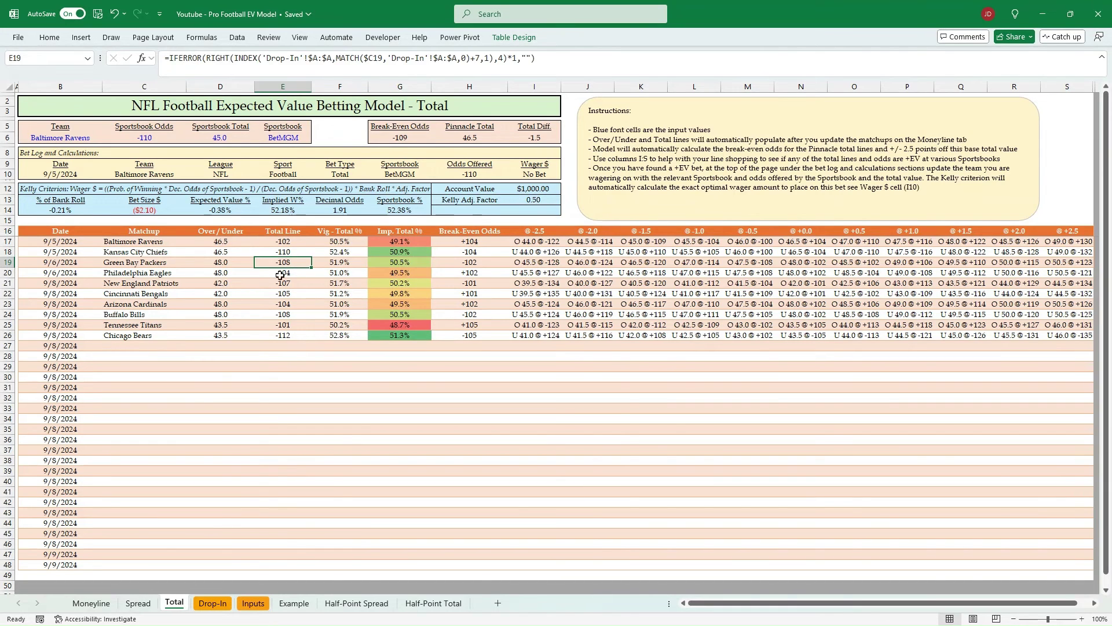
On the Spread sheet, inspect the alternate spread (J21), sportsbook spread (D6) and Kelly wager (I10) formulas.
left_click(141, 603)
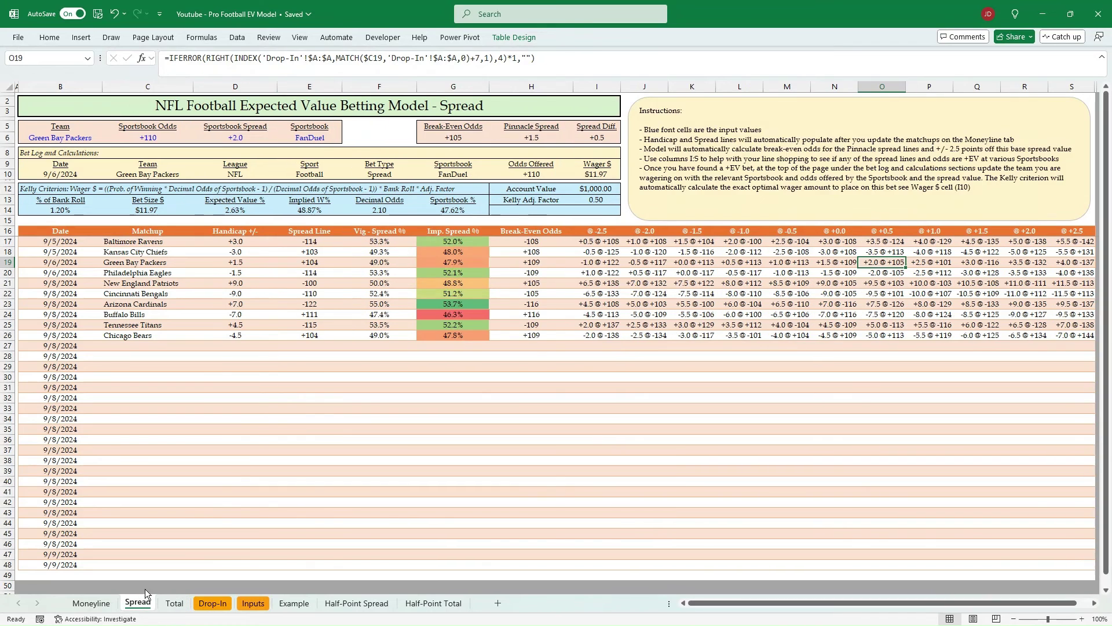
left_click(632, 285)
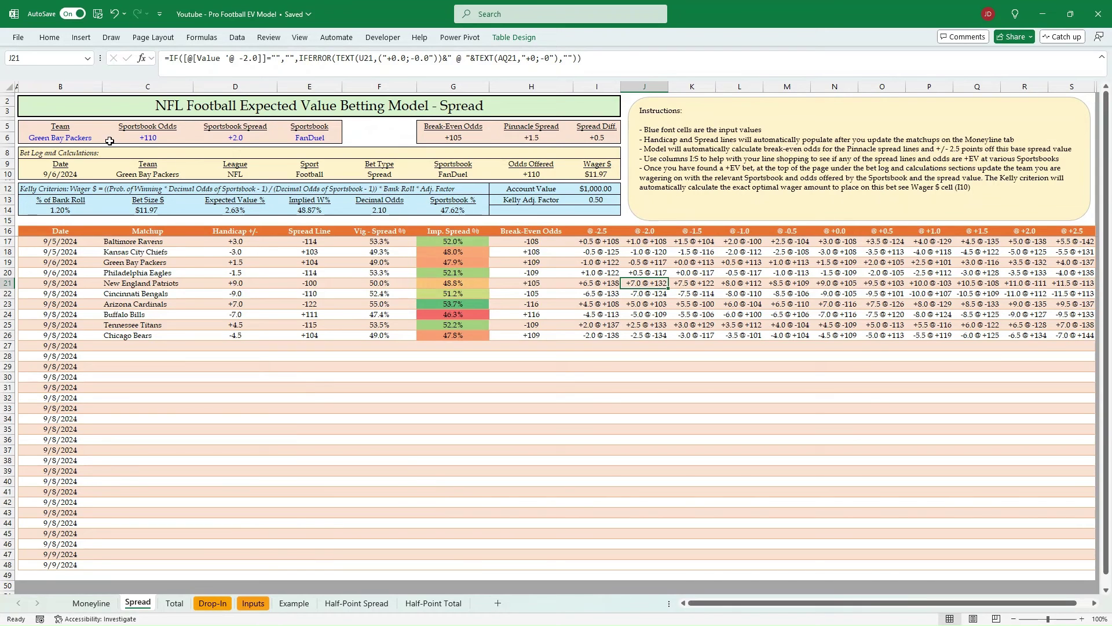
left_click(237, 139)
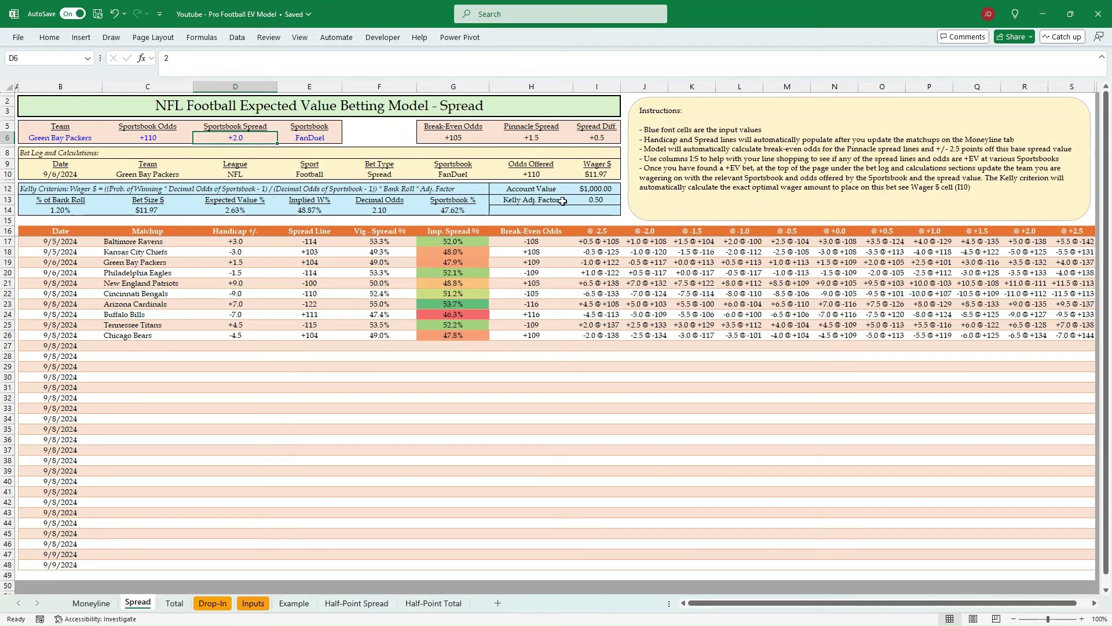
left_click(586, 175)
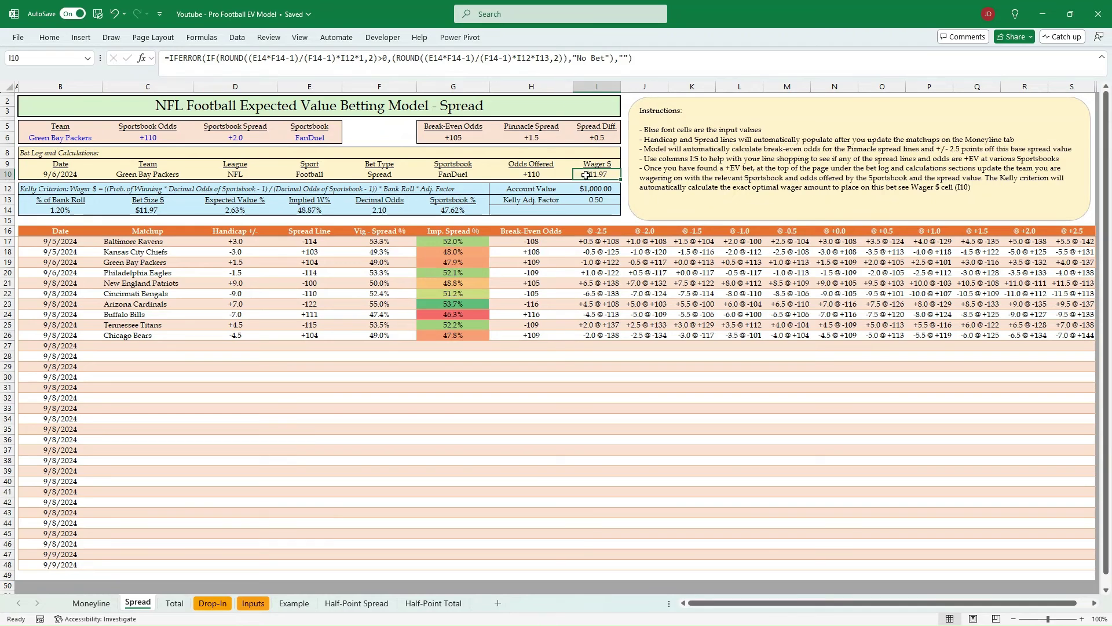
Set the Moneyline account value J9 to 2000, verify wager J7, then check the Spread sheet's E18 formula.
left_click(107, 602)
left_click(797, 174)
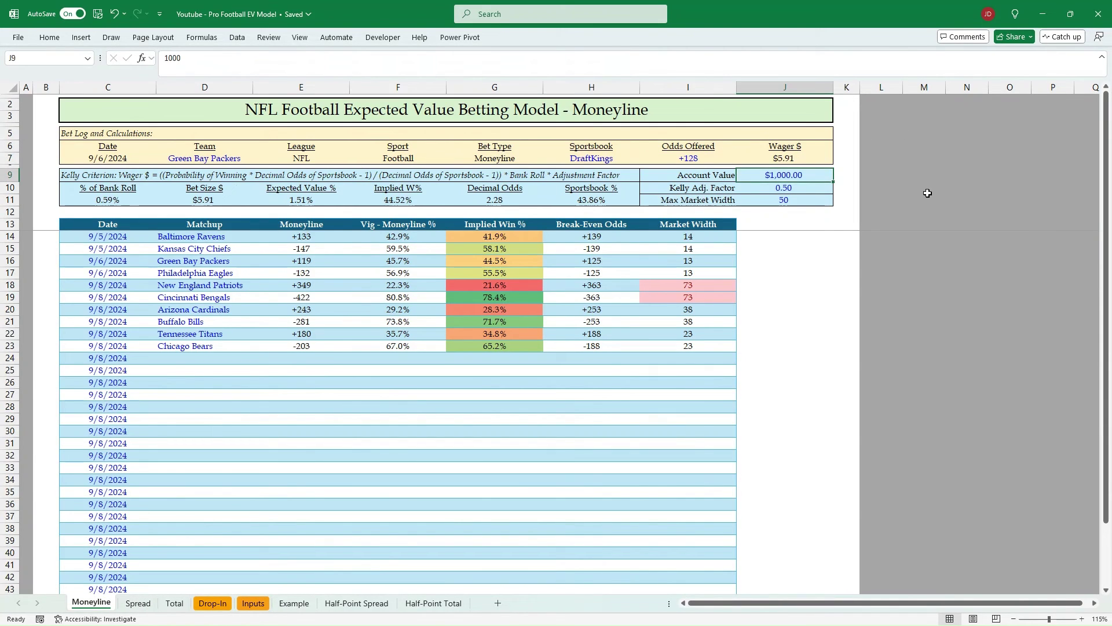
type("2000")
key("Return")
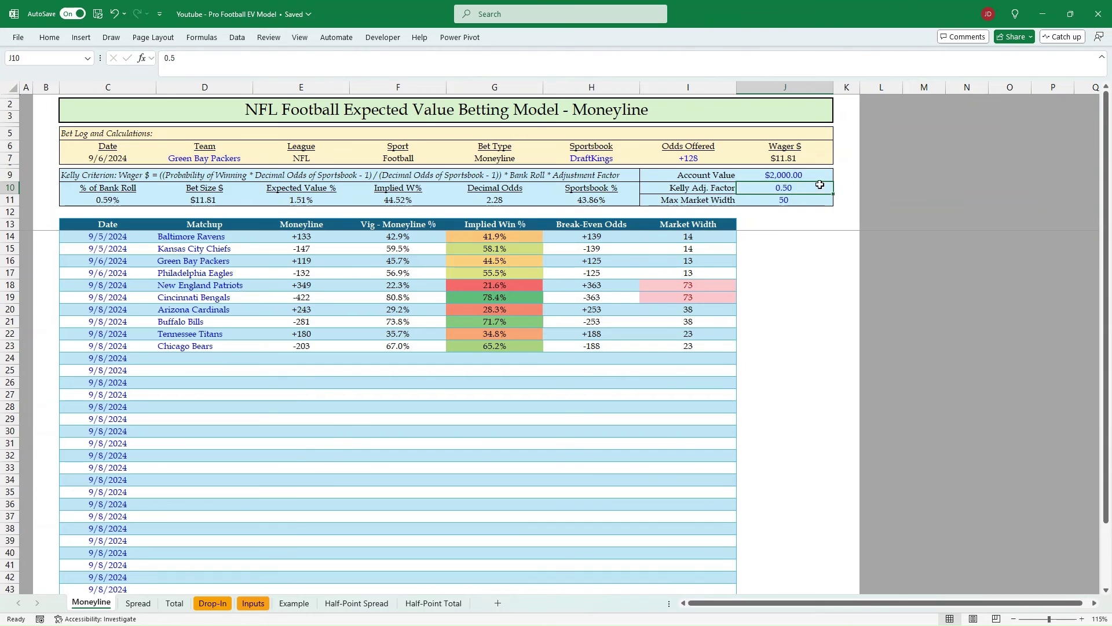
left_click(800, 158)
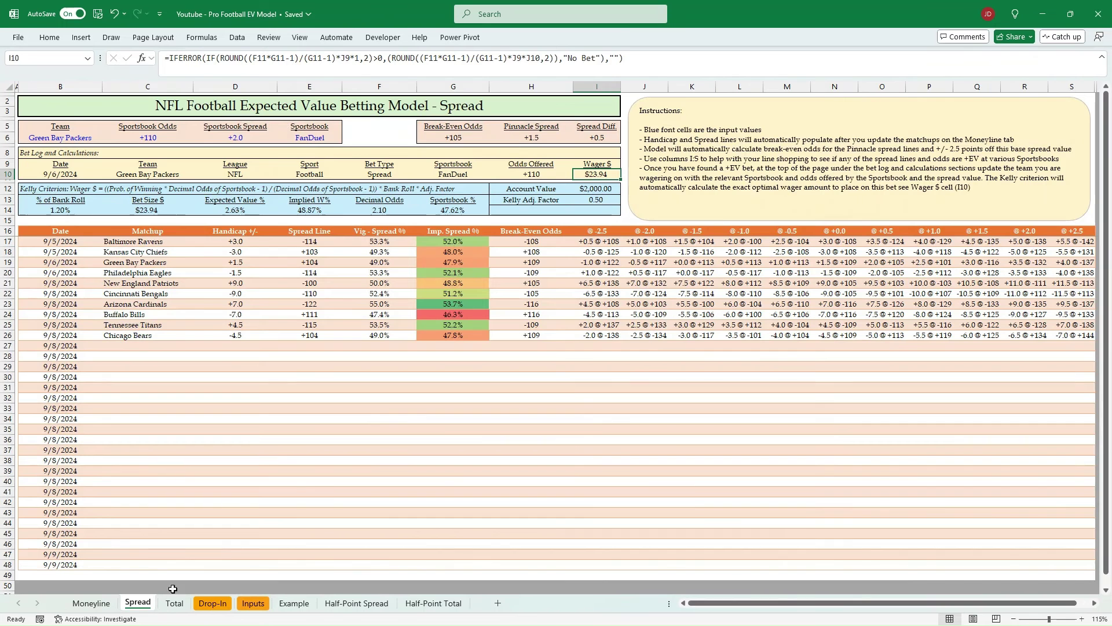
left_click(138, 604)
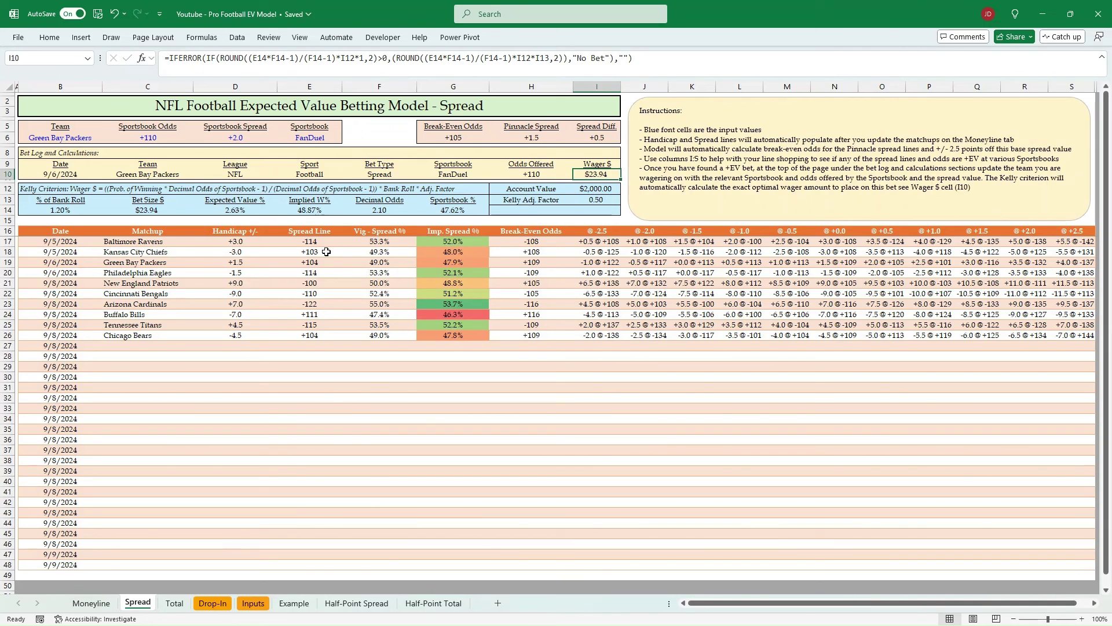
left_click(307, 251)
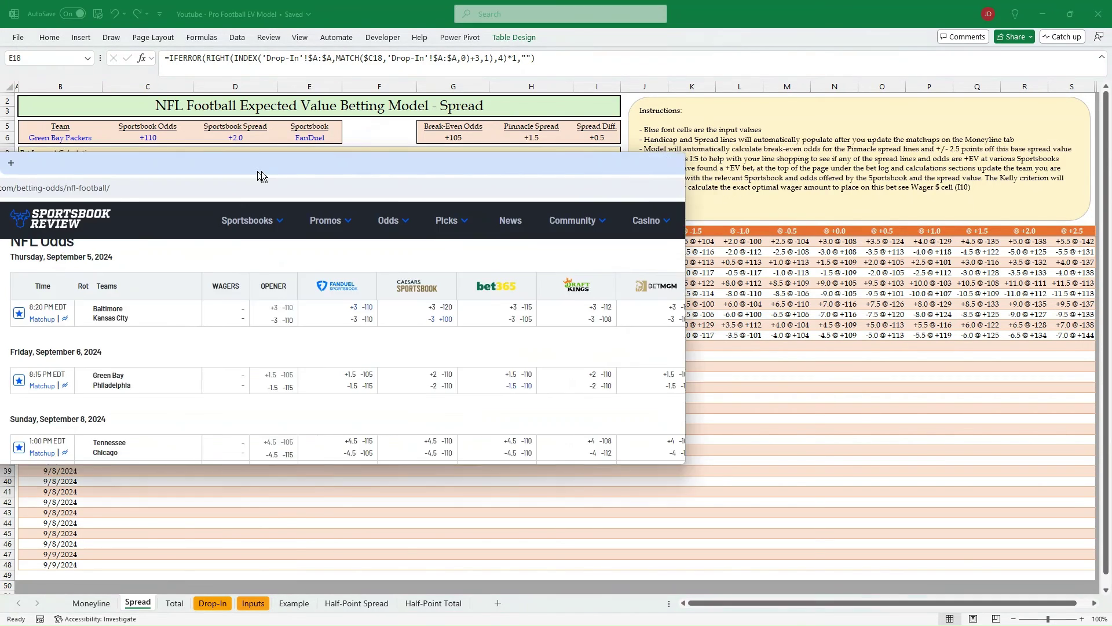
key("alt+Tab")
left_click(665, 166)
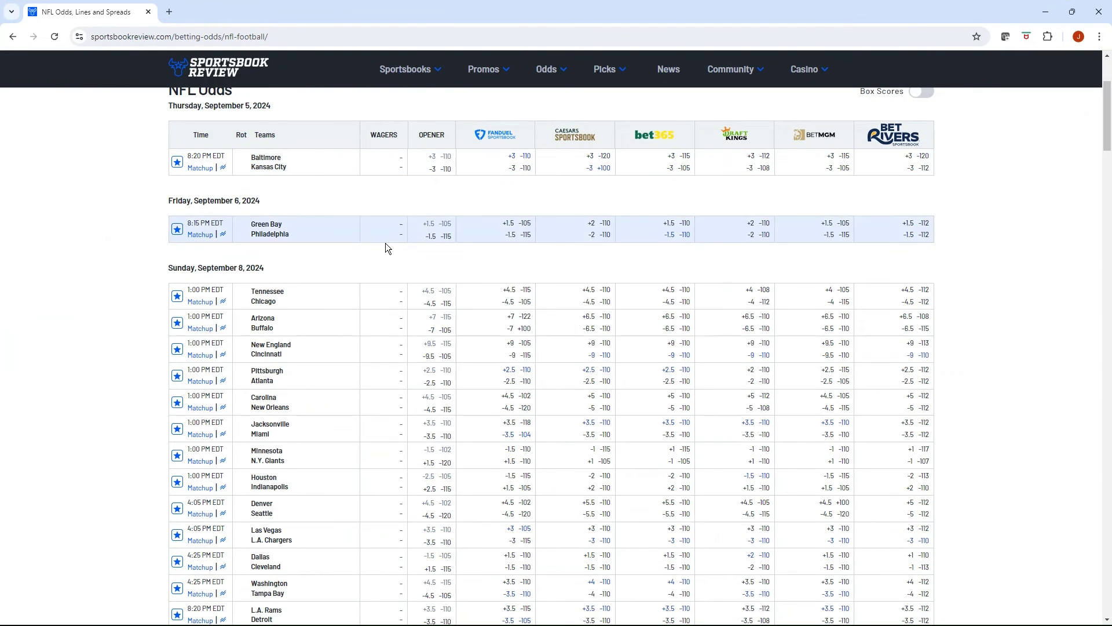
scroll(307, 214, "up", 3)
left_click(313, 174)
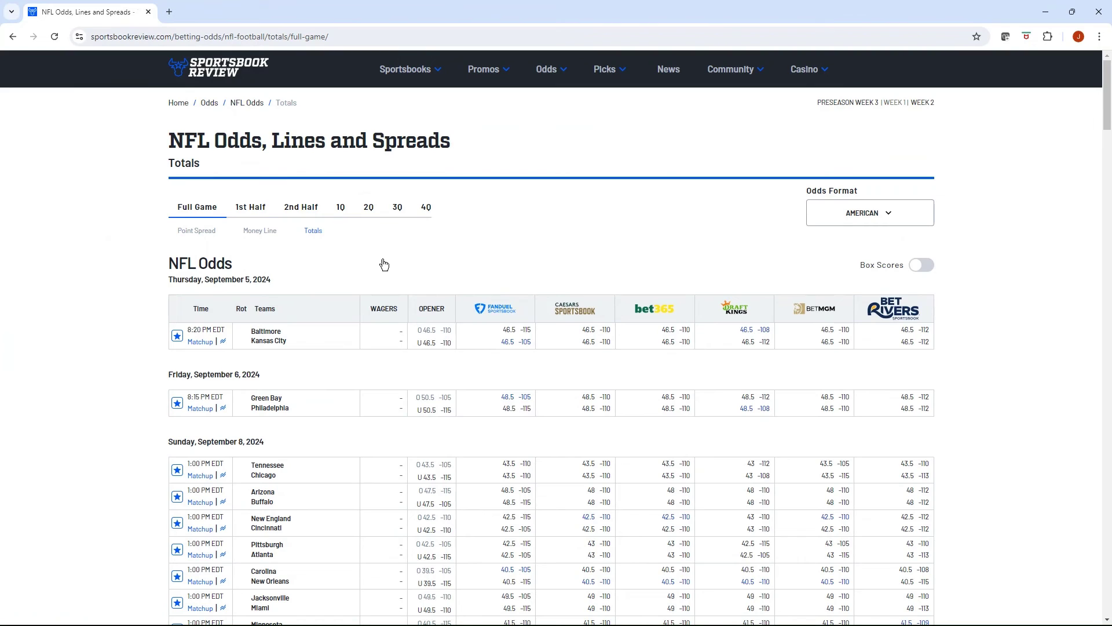
scroll(373, 266, "down", 1)
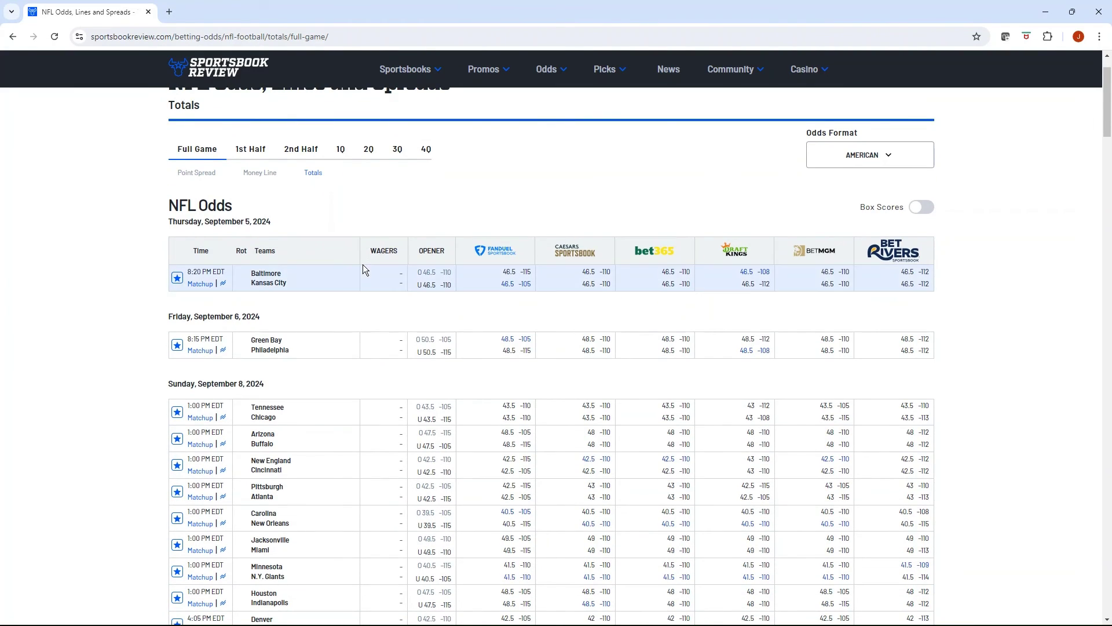
left_click(238, 175)
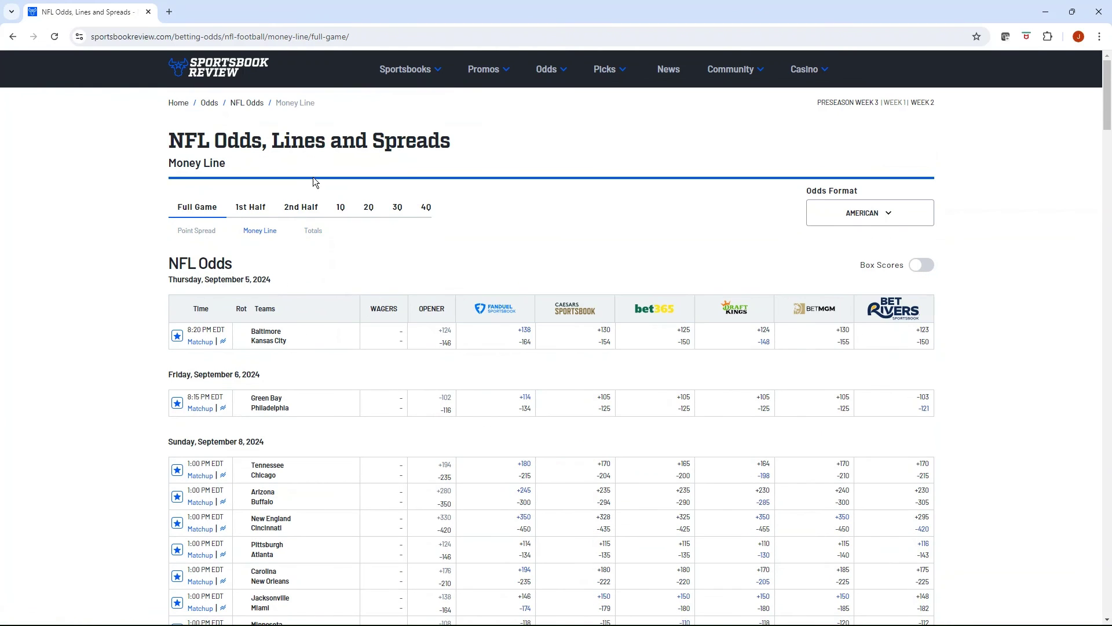
left_click(312, 231)
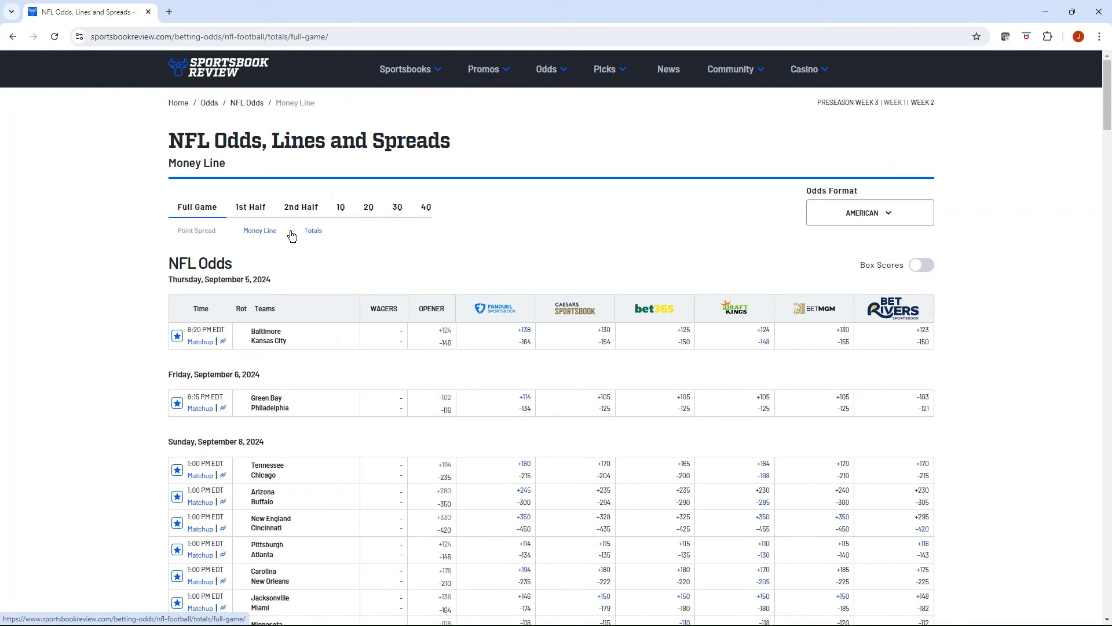
left_click(195, 231)
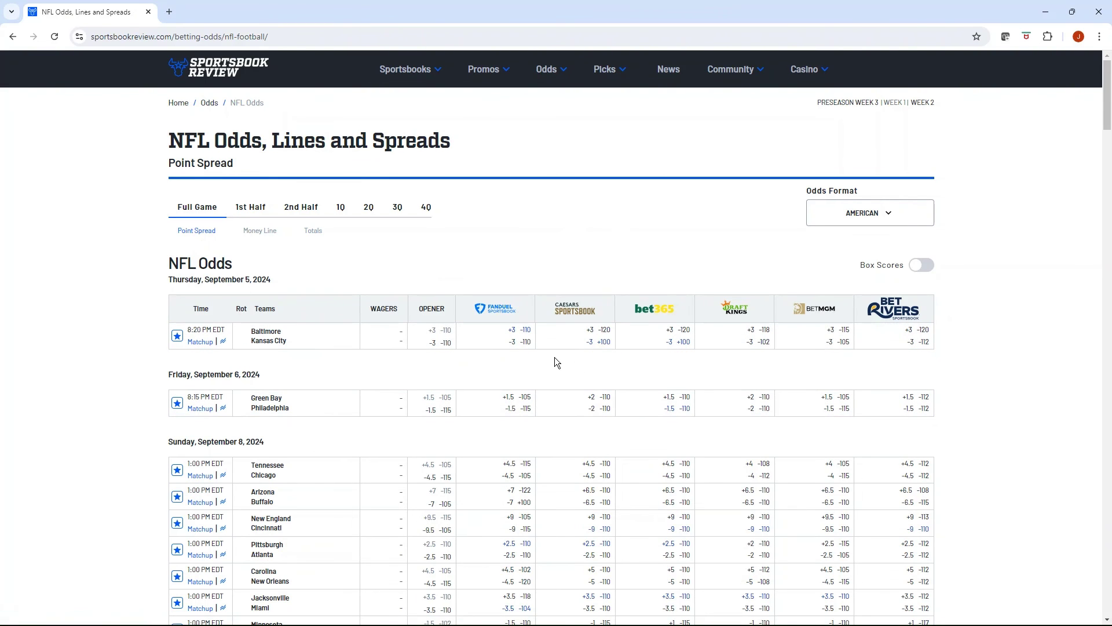
scroll(401, 325, "down", 2)
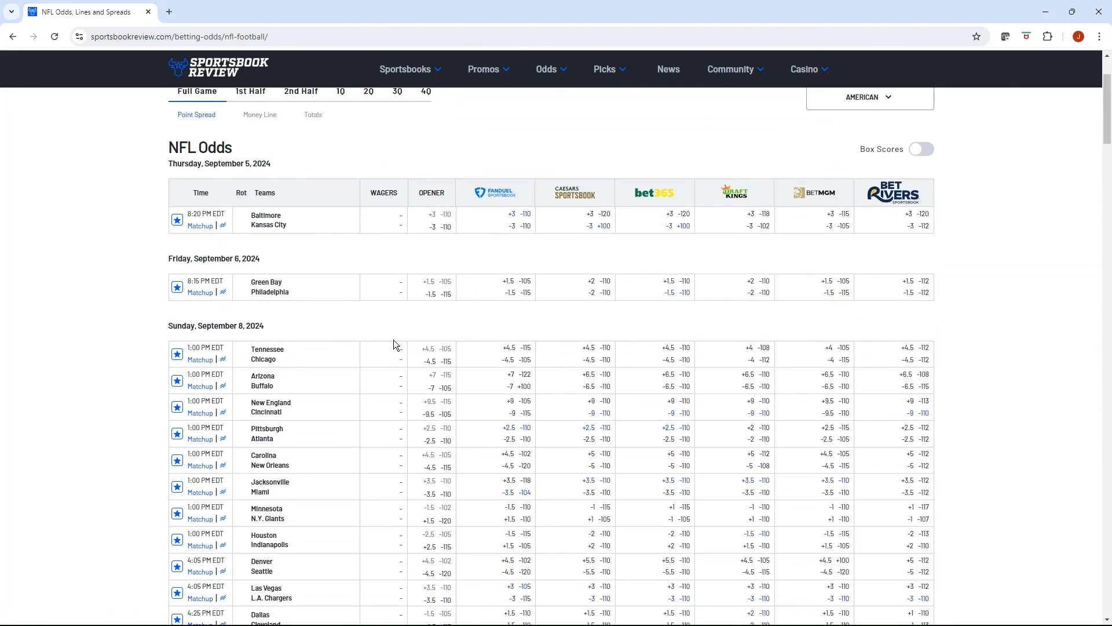
scroll(392, 343, "down", 2)
scroll(384, 296, "up", 1)
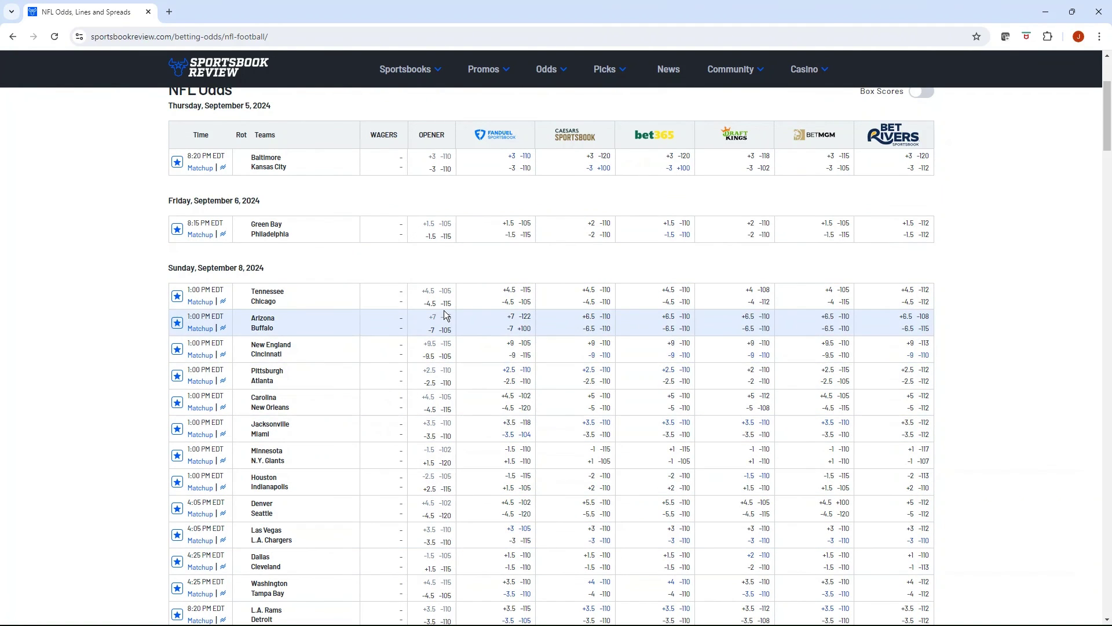
scroll(443, 316, "up", 1)
scroll(440, 316, "up", 1)
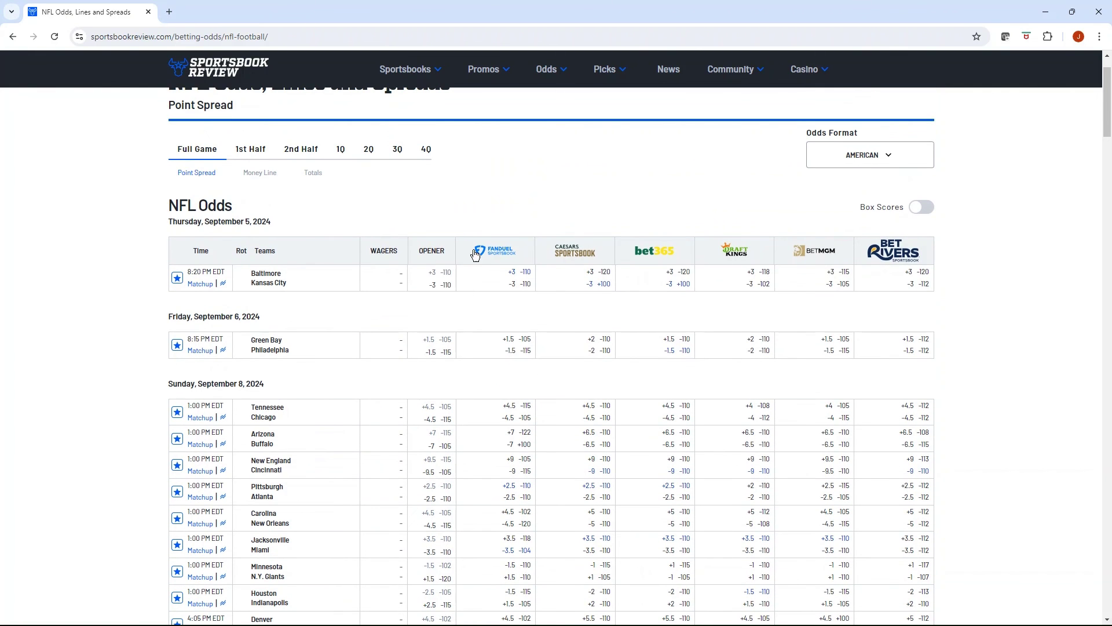
scroll(505, 180, "up", 1)
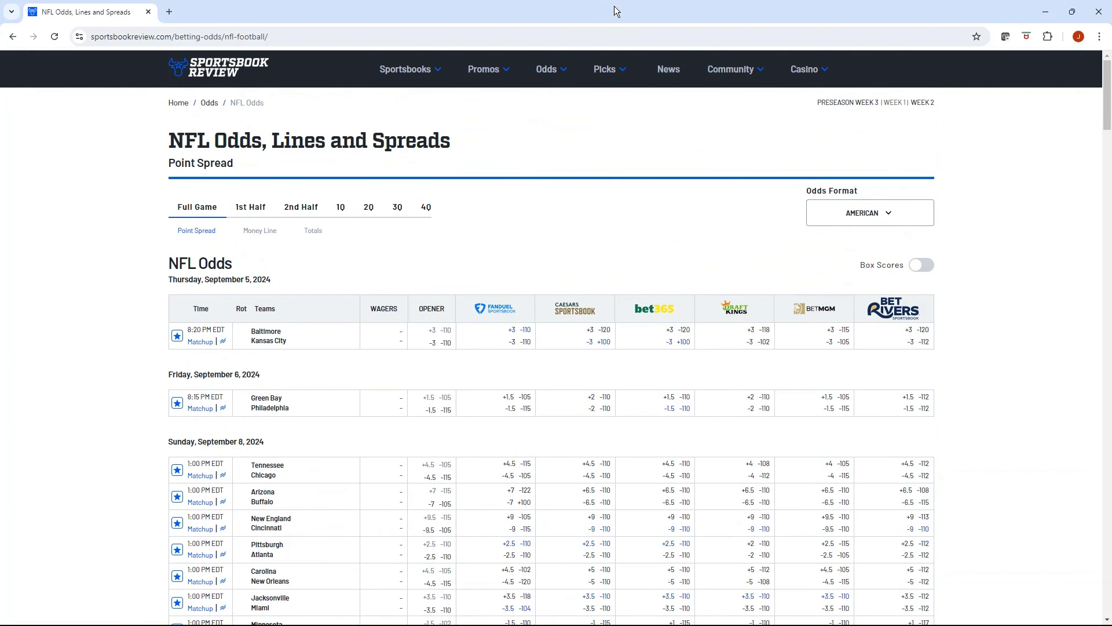
key("super+Down")
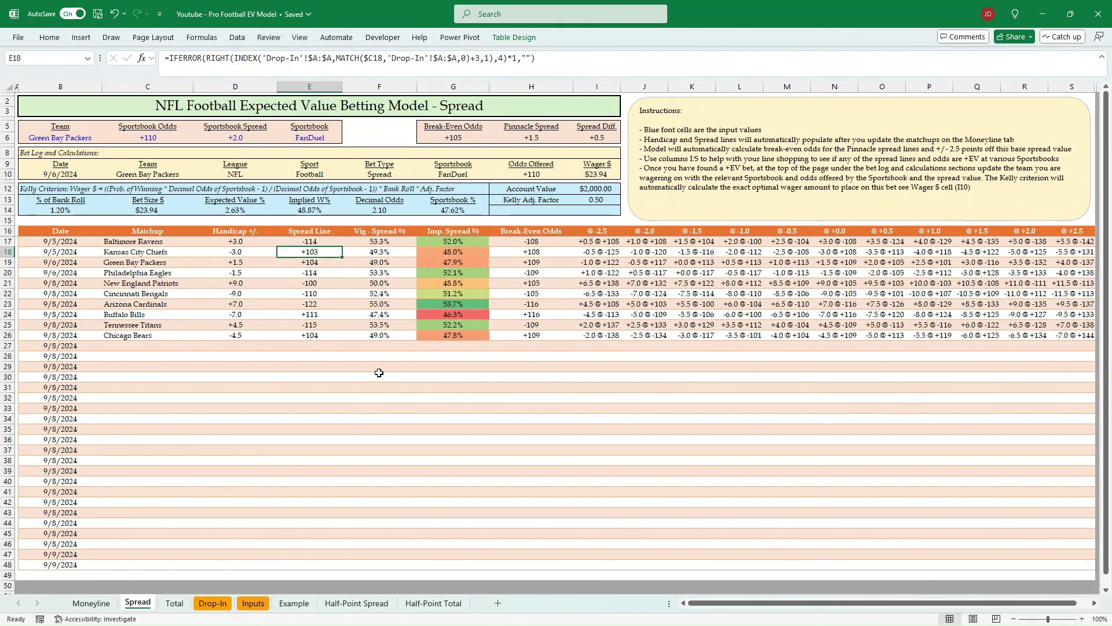
View the Half-Point Spread and Half-Point Total calculators, then the Spread and Moneyline sheets.
left_click(356, 603)
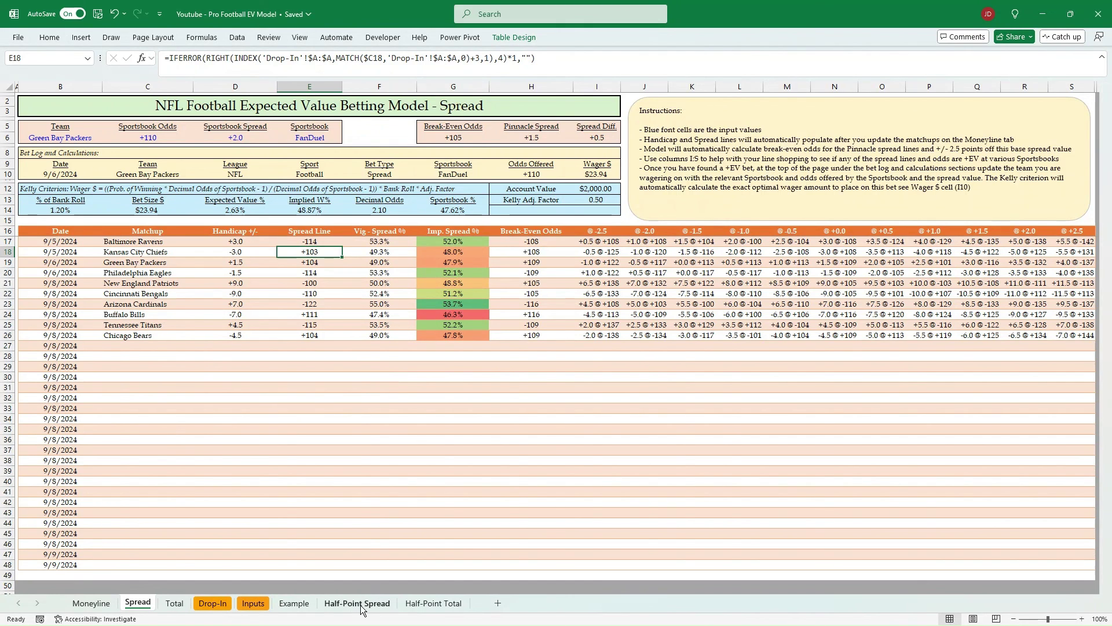
left_click(422, 603)
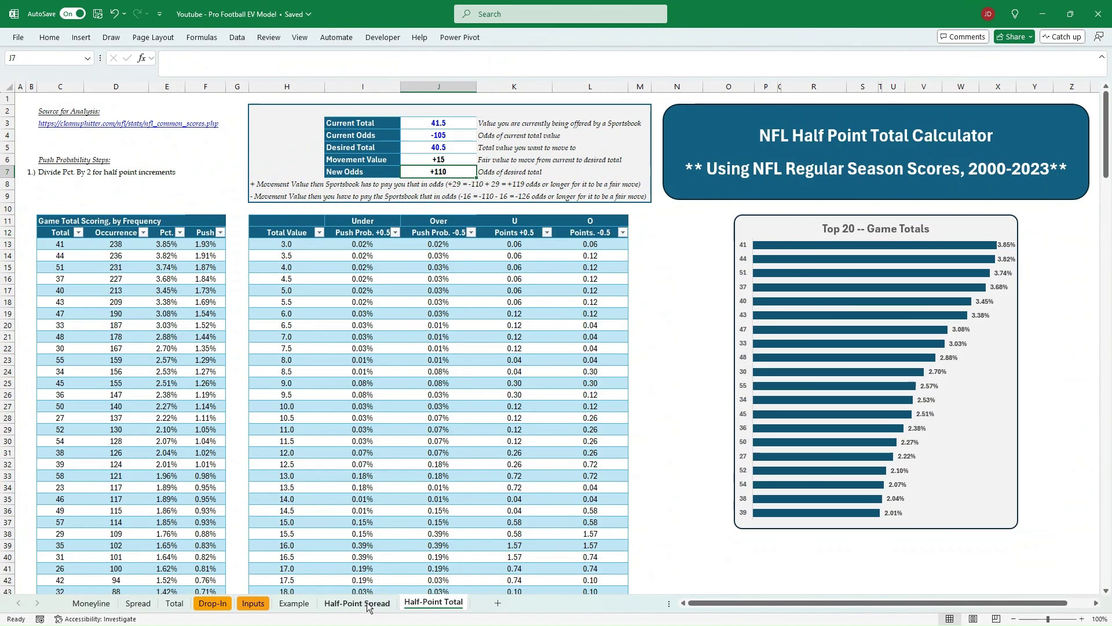
left_click(369, 605)
left_click(418, 606)
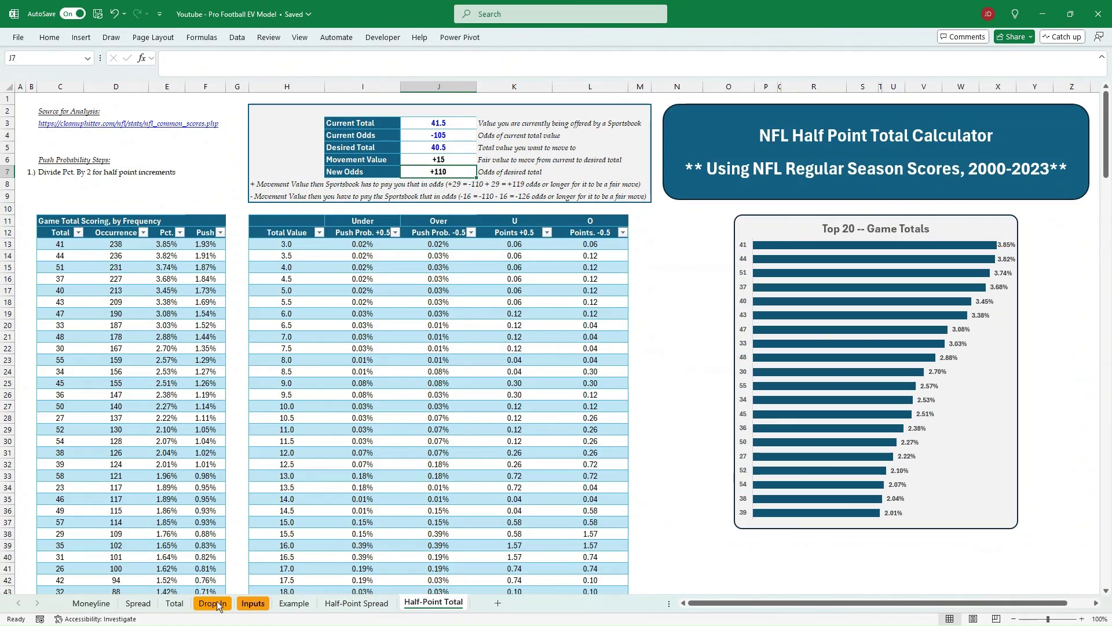
left_click(138, 603)
left_click(95, 604)
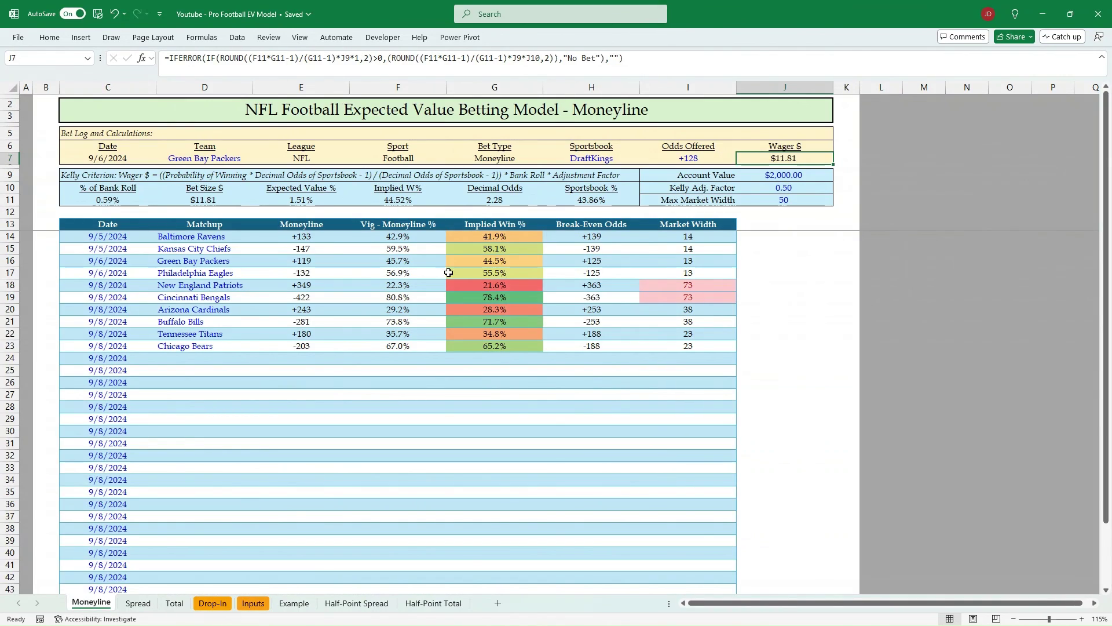